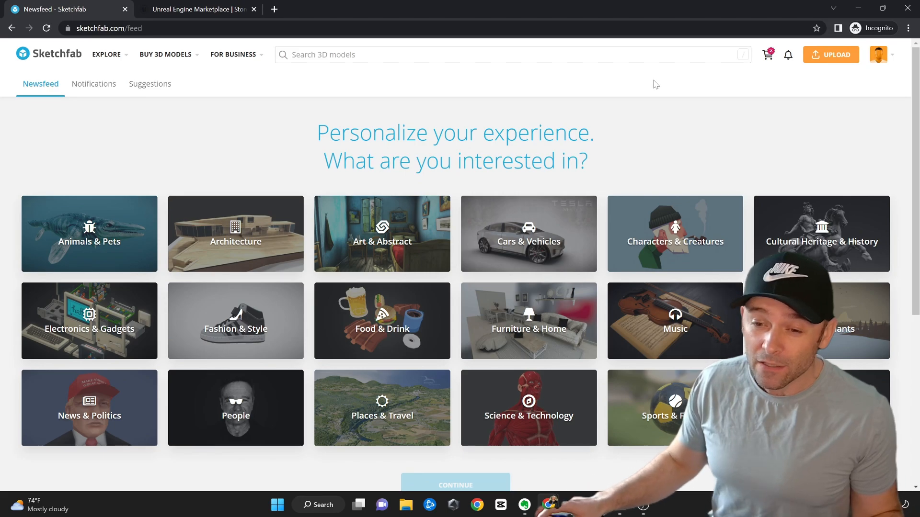
Step: Open Sketchfab's Free 3D Models page and browse its model categories
{"action": "mouse_move", "coordinate": [67, 65]}
{"action": "scroll", "coordinate": [624, 187], "scroll_direction": "down", "scroll_amount": 6}
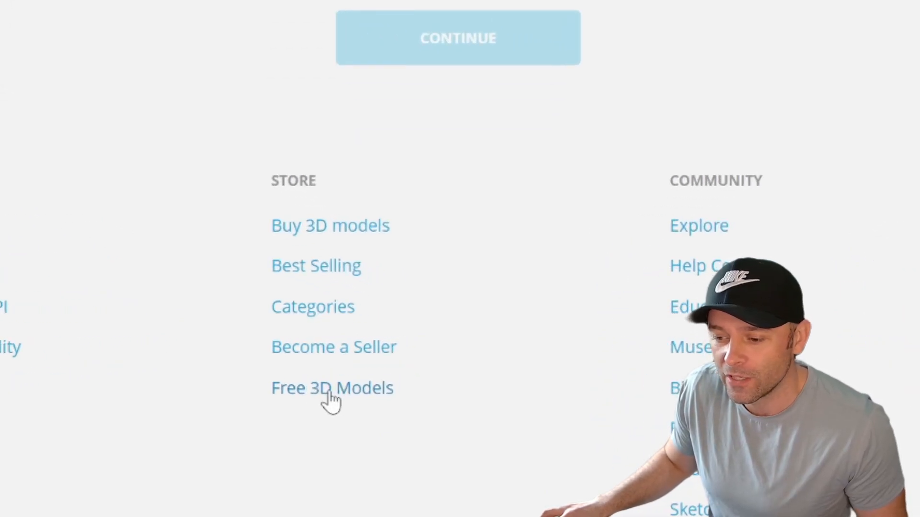
{"action": "left_click", "coordinate": [331, 398]}
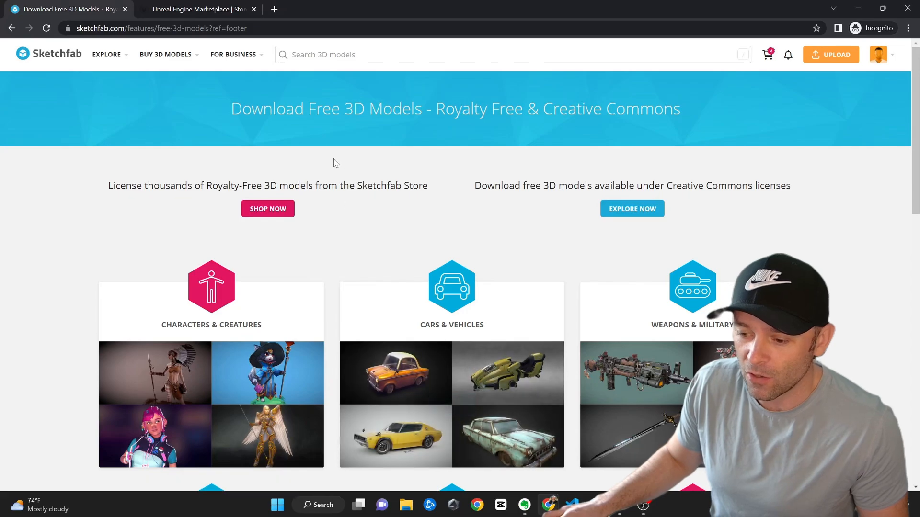
{"action": "scroll", "coordinate": [322, 175], "scroll_direction": "down", "scroll_amount": 7}
{"action": "scroll", "coordinate": [321, 181], "scroll_direction": "down", "scroll_amount": 1}
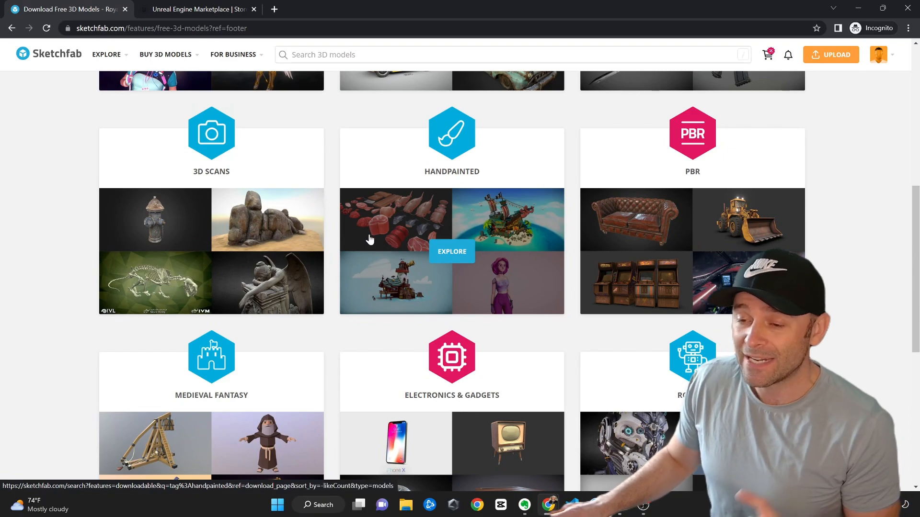
Step: Switch to the Unreal Engine Marketplace and look through the free Epic Games Content, returning to the previous page
{"action": "left_click", "coordinate": [204, 10]}
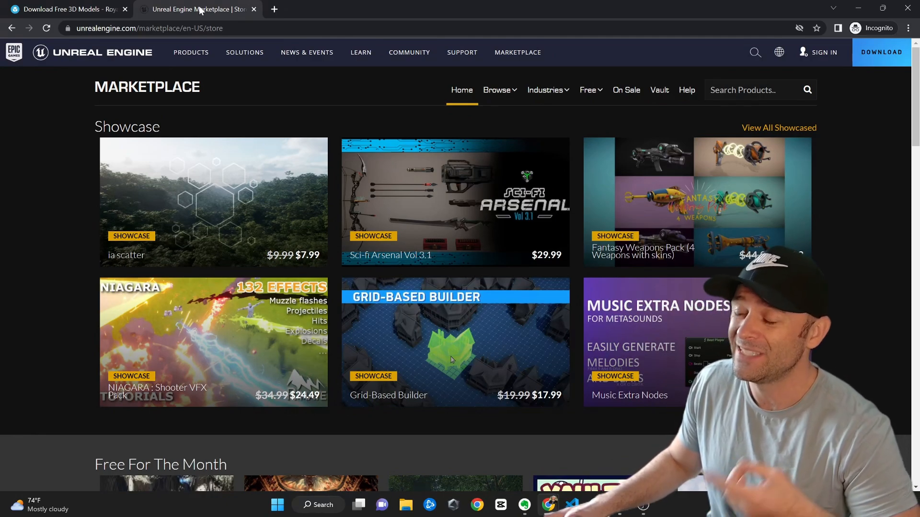
{"action": "mouse_move", "coordinate": [590, 91]}
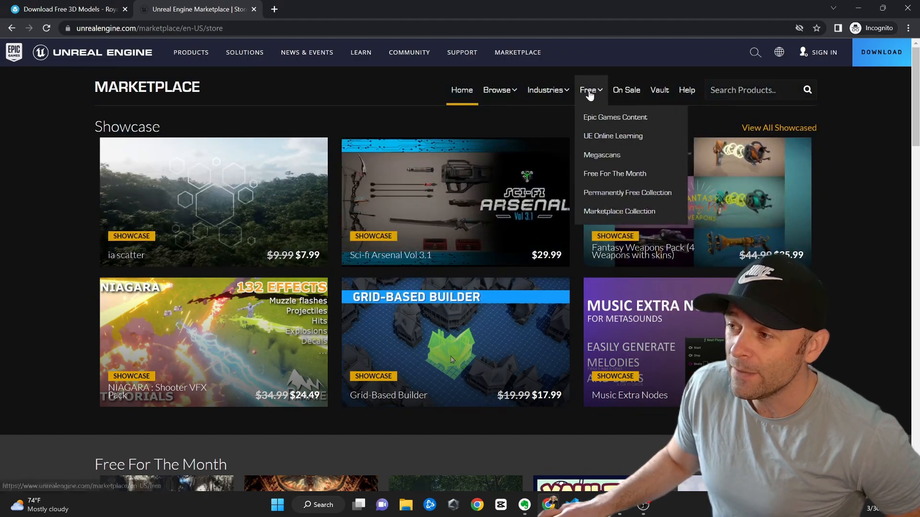
{"action": "left_click", "coordinate": [608, 120]}
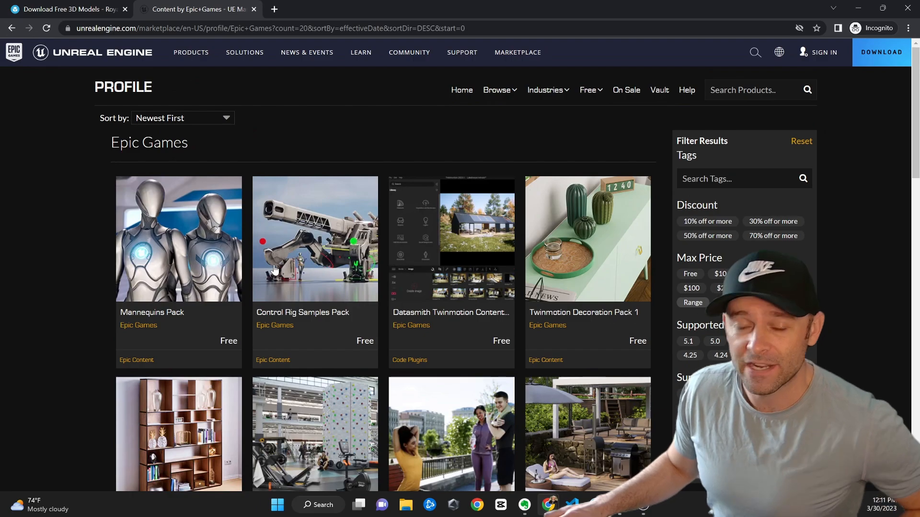
{"action": "scroll", "coordinate": [275, 270], "scroll_direction": "down", "scroll_amount": 3}
{"action": "scroll", "coordinate": [280, 242], "scroll_direction": "up", "scroll_amount": 3}
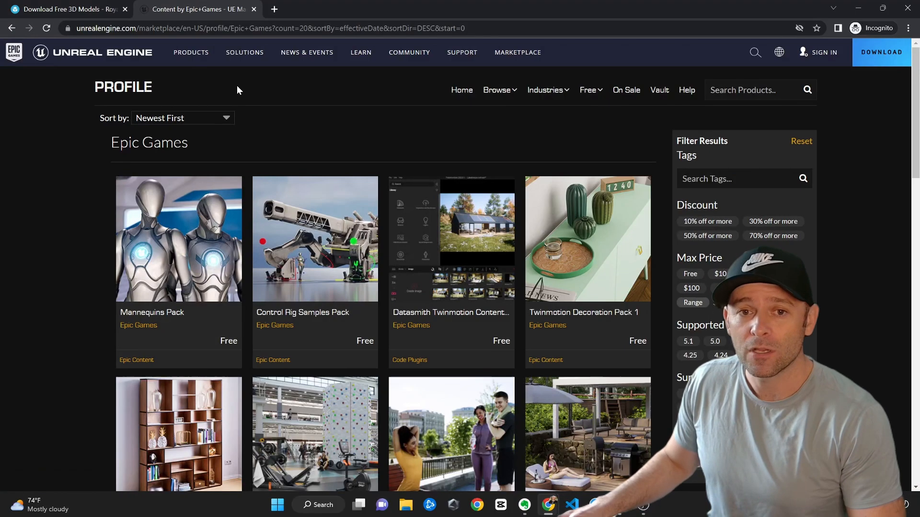
{"action": "left_click", "coordinate": [12, 28]}
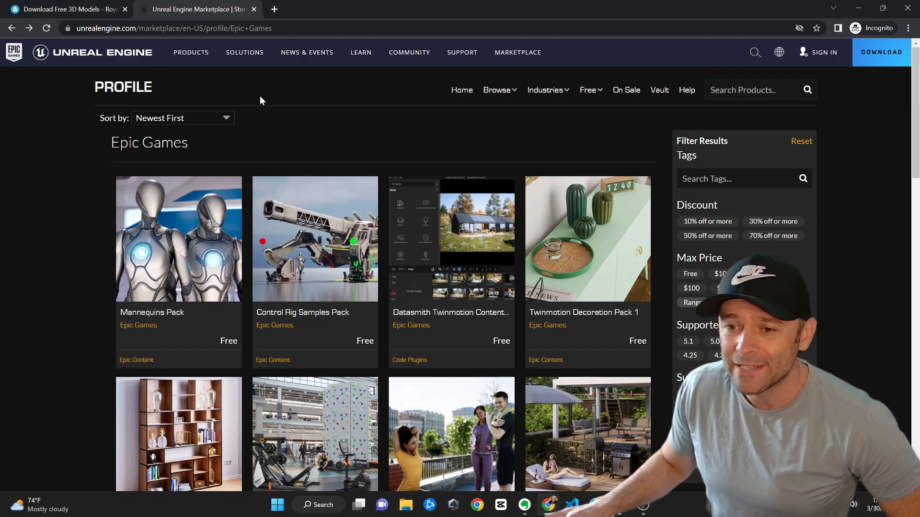
Step: Switch to the Unreal Editor with the ImportMeNow project and open the Fab (Alpha) asset window
{"action": "left_click", "coordinate": [94, 10]}
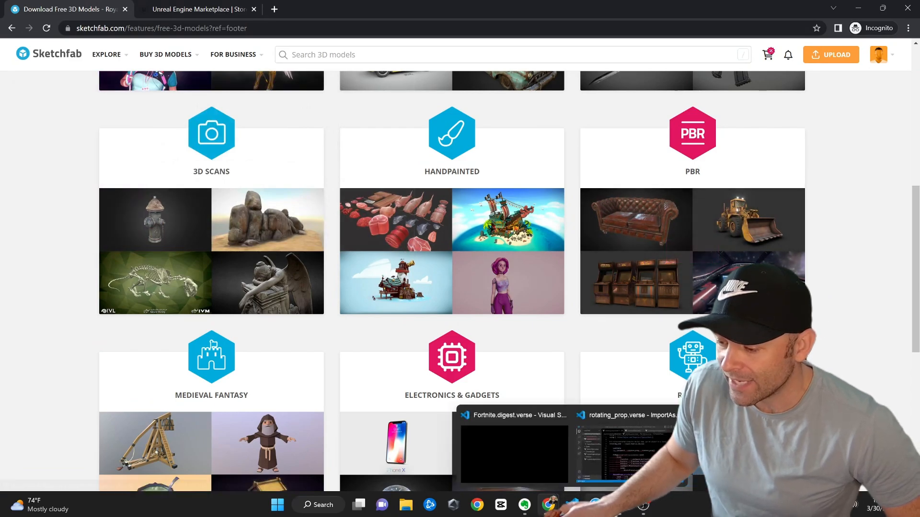
{"action": "left_click", "coordinate": [503, 445]}
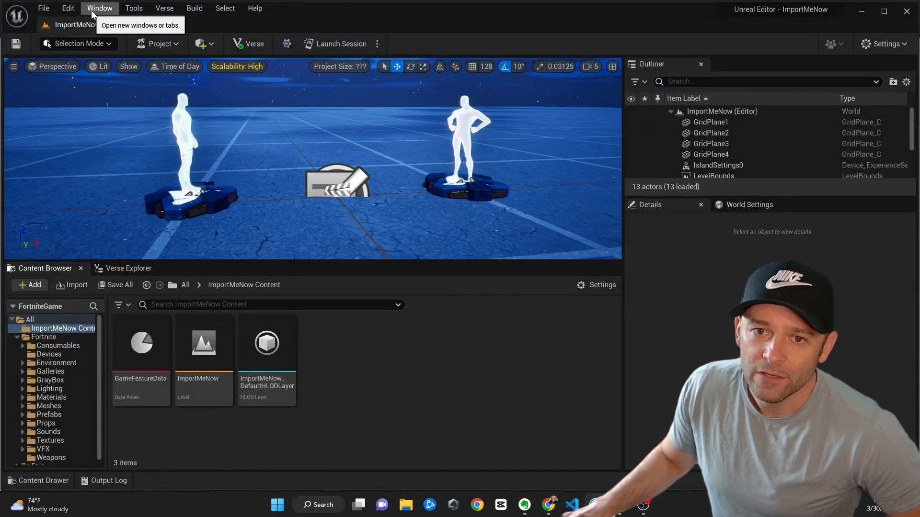
{"action": "left_click", "coordinate": [106, 10]}
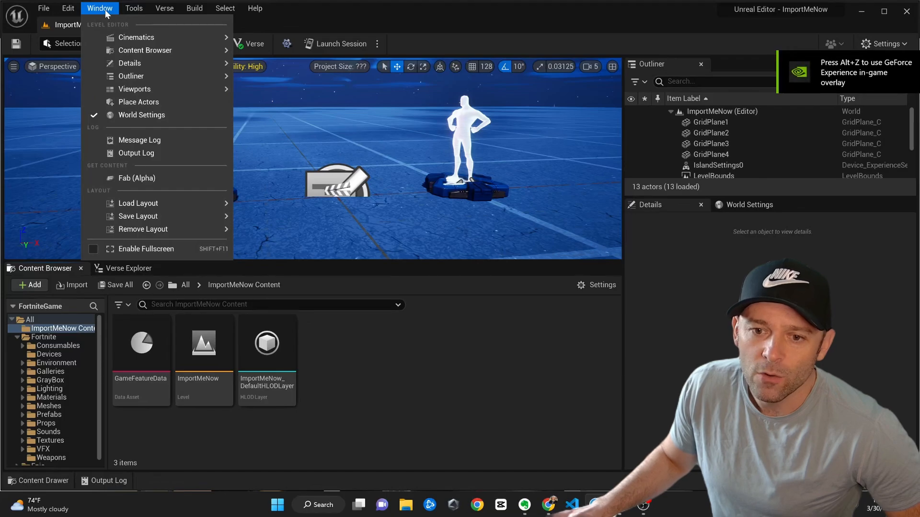
{"action": "left_click", "coordinate": [146, 176]}
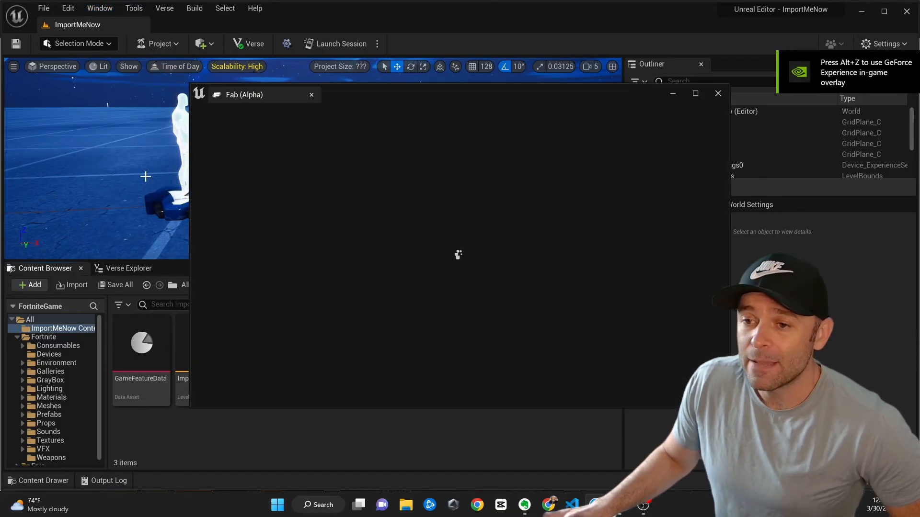
{"action": "left_click_drag", "start_coordinate": [341, 92], "coordinate": [275, 96]}
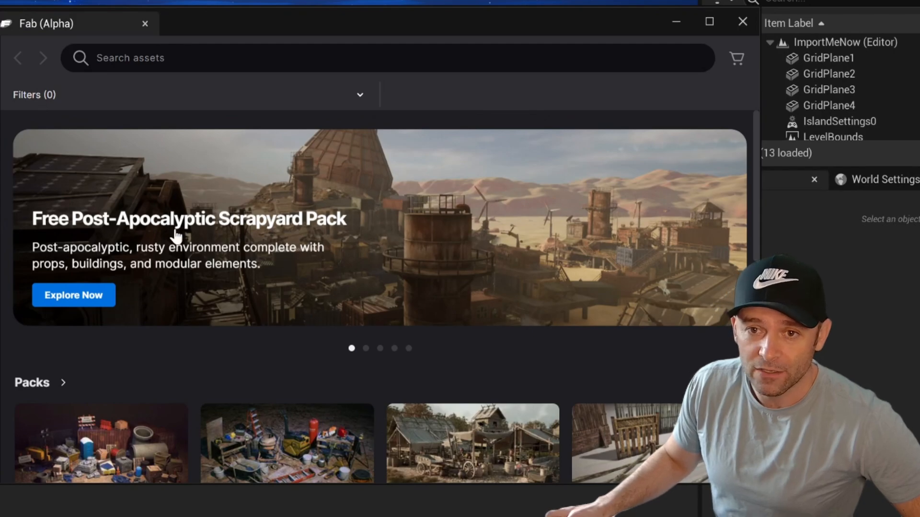
Step: Look through Fab's packs, featured Megascans and featured 3D models, and close the Fab window
{"action": "scroll", "coordinate": [158, 216], "scroll_direction": "down", "scroll_amount": 5}
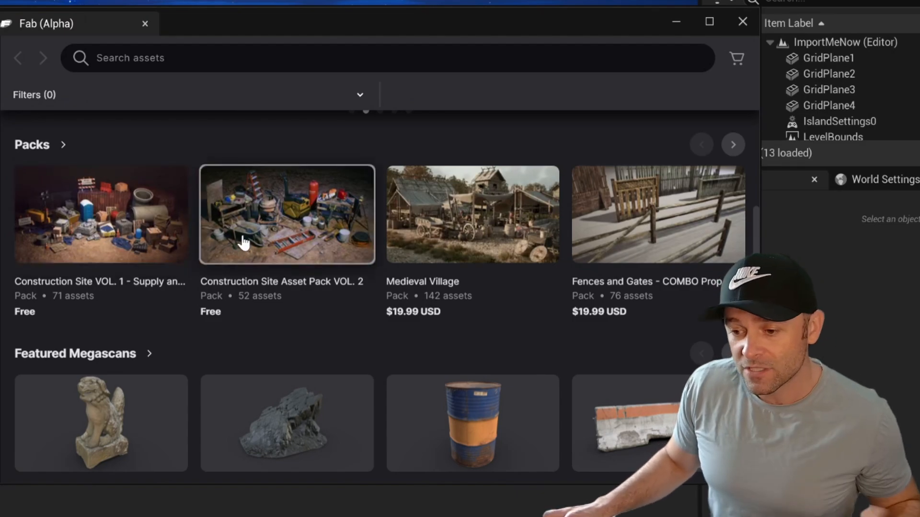
{"action": "scroll", "coordinate": [240, 239], "scroll_direction": "down", "scroll_amount": 6}
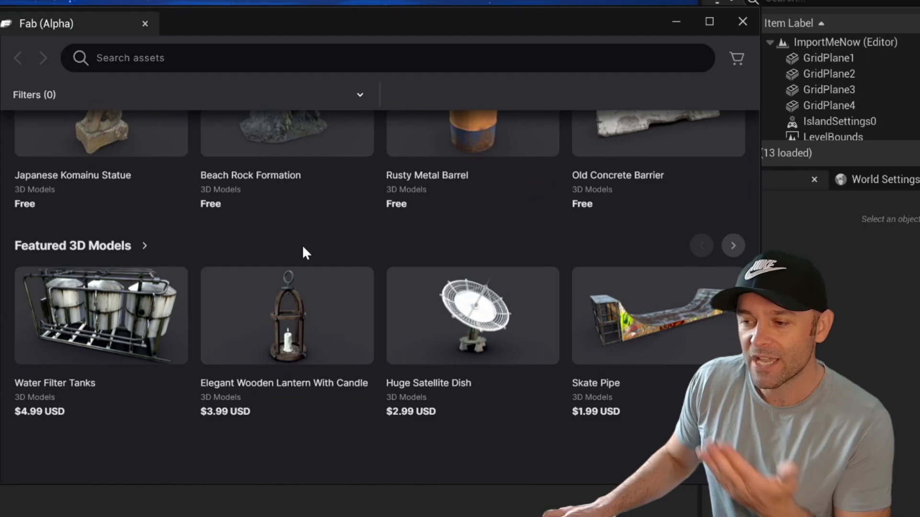
{"action": "scroll", "coordinate": [304, 250], "scroll_direction": "up", "scroll_amount": 10}
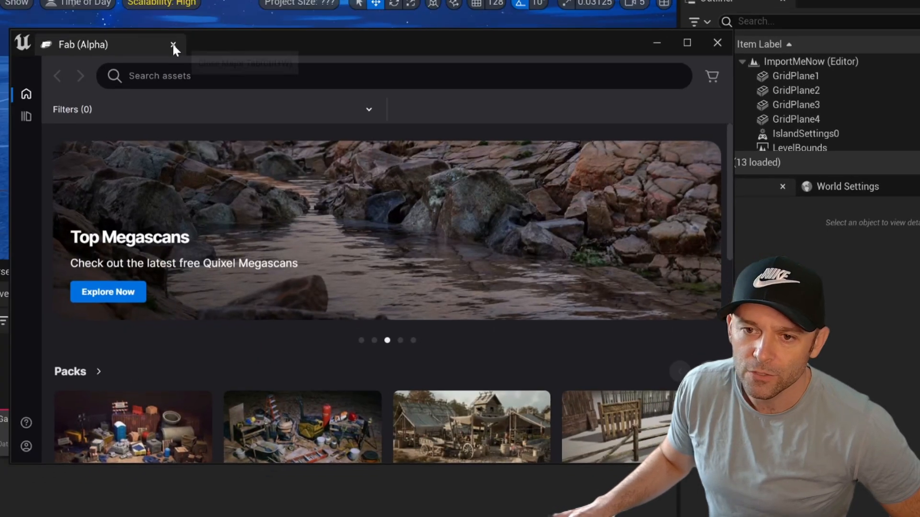
{"action": "left_click", "coordinate": [173, 44]}
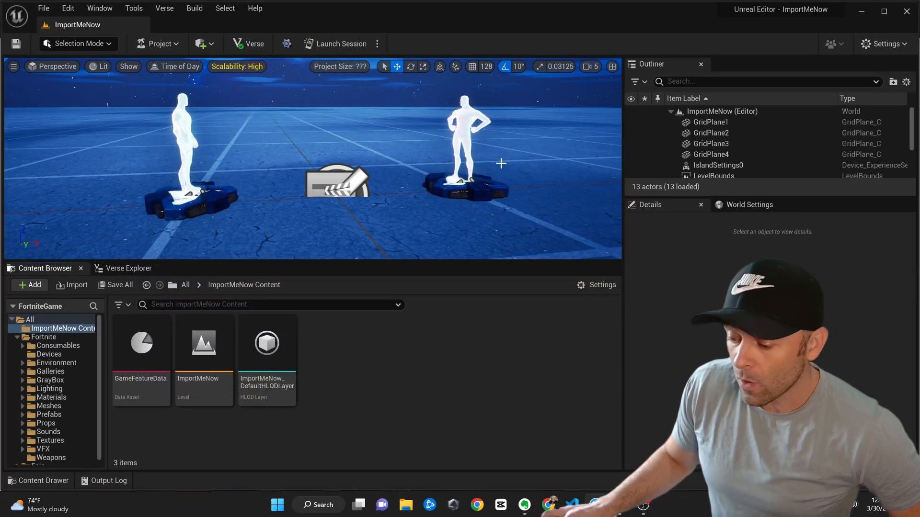
Step: Switch back to Sketchfab's free models page in the browser and explore the Weapons & Military category
{"action": "mouse_move", "coordinate": [549, 504]}
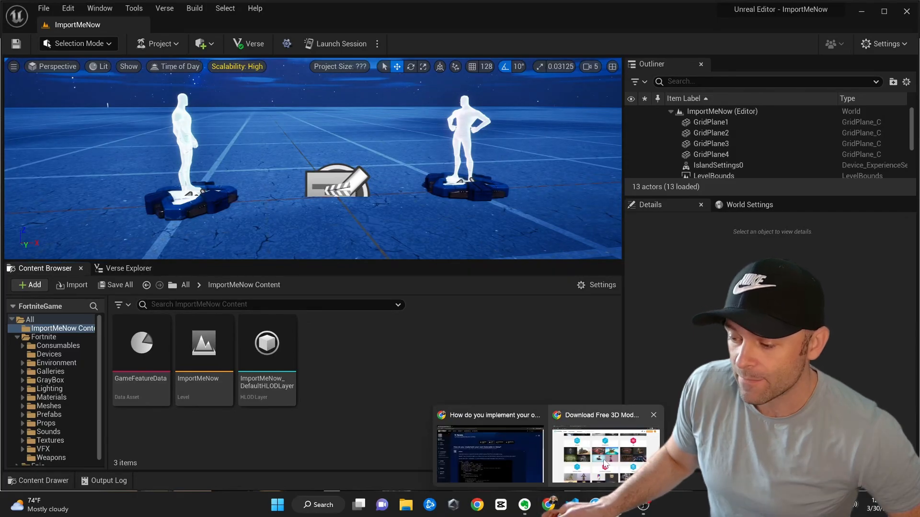
{"action": "left_click", "coordinate": [605, 465]}
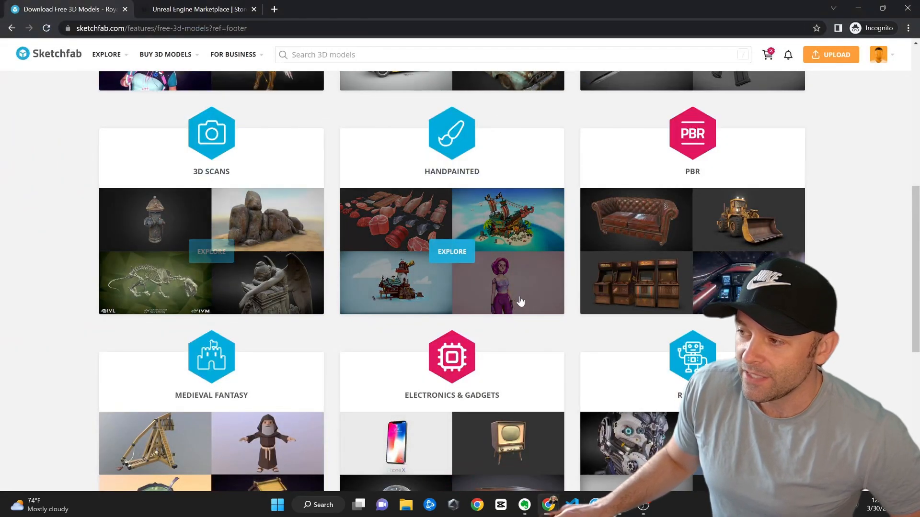
{"action": "scroll", "coordinate": [521, 302], "scroll_direction": "up", "scroll_amount": 3}
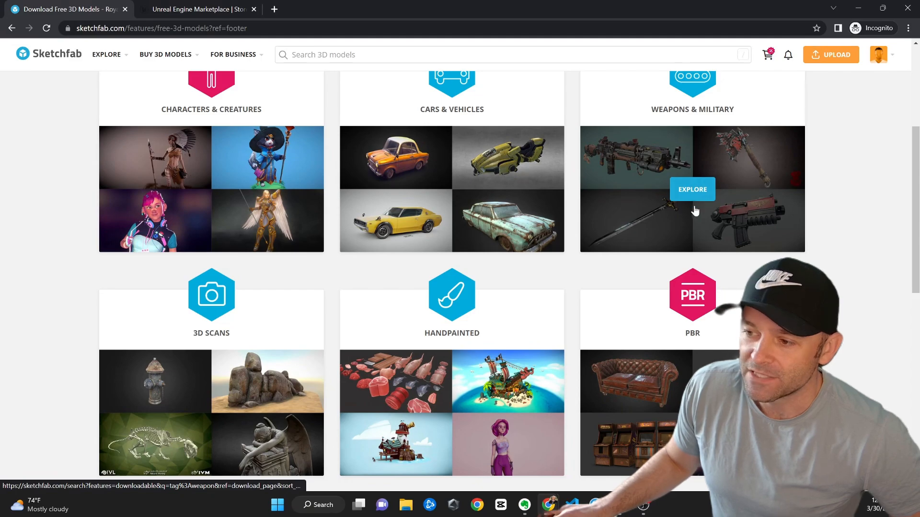
{"action": "left_click", "coordinate": [691, 190]}
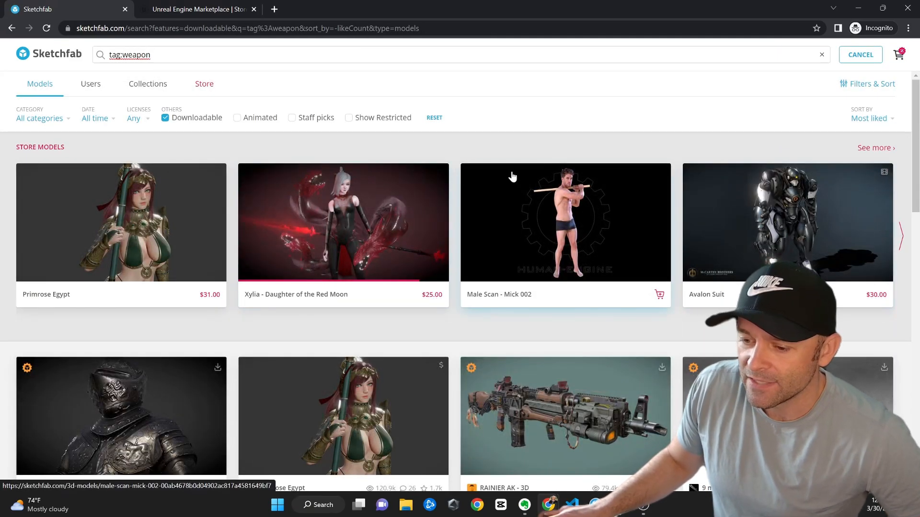
Step: Find the Elemental Swords model among the downloadable weapon results and open it
{"action": "scroll", "coordinate": [497, 173], "scroll_direction": "down", "scroll_amount": 2}
{"action": "scroll", "coordinate": [418, 186], "scroll_direction": "down", "scroll_amount": 8}
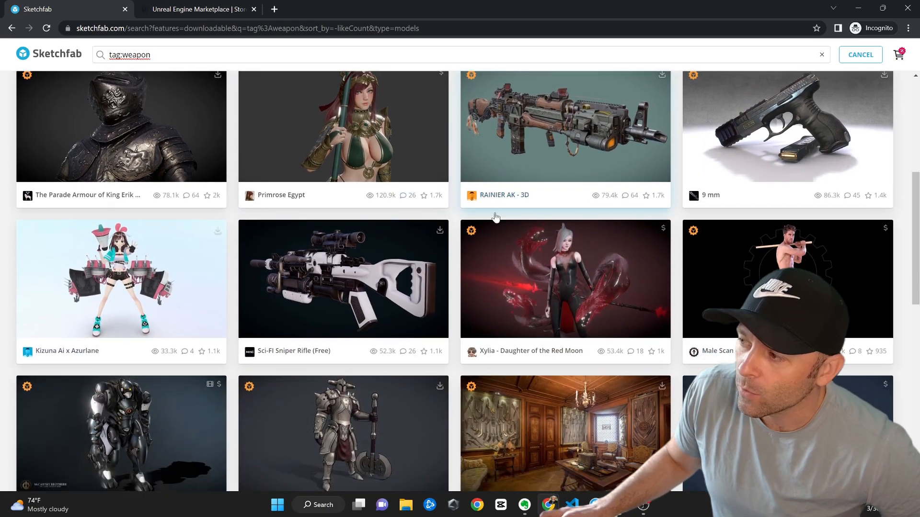
{"action": "scroll", "coordinate": [490, 170], "scroll_direction": "down", "scroll_amount": 3}
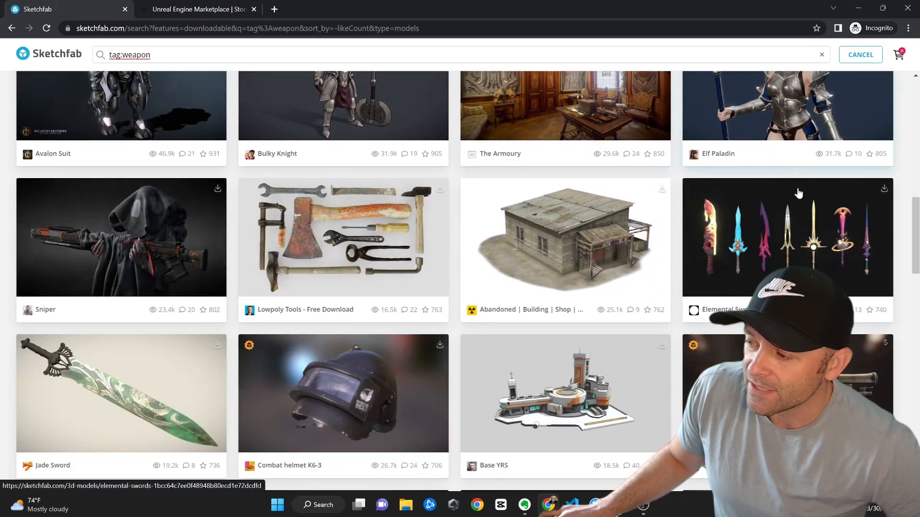
{"action": "left_click", "coordinate": [752, 233]}
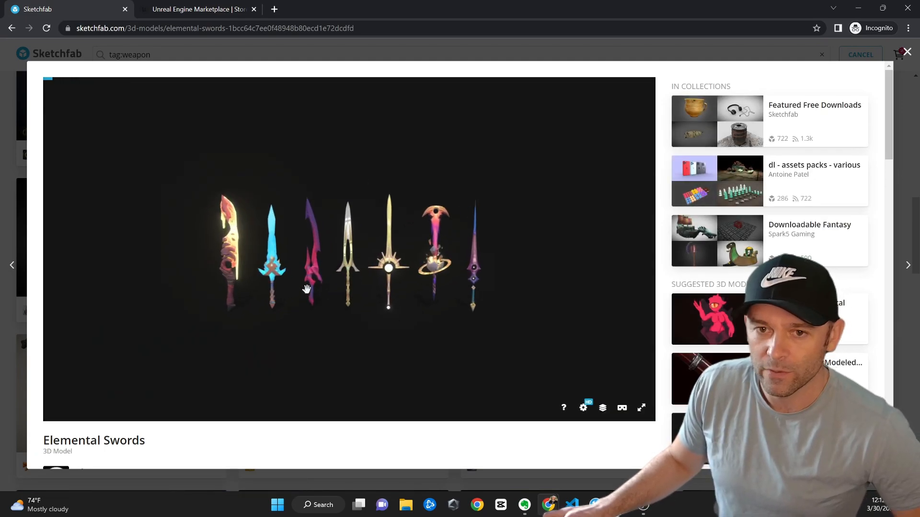
Step: Examine the Elemental Swords model's description, license details and 3D preview from several angles
{"action": "scroll", "coordinate": [164, 318], "scroll_direction": "down", "scroll_amount": 2}
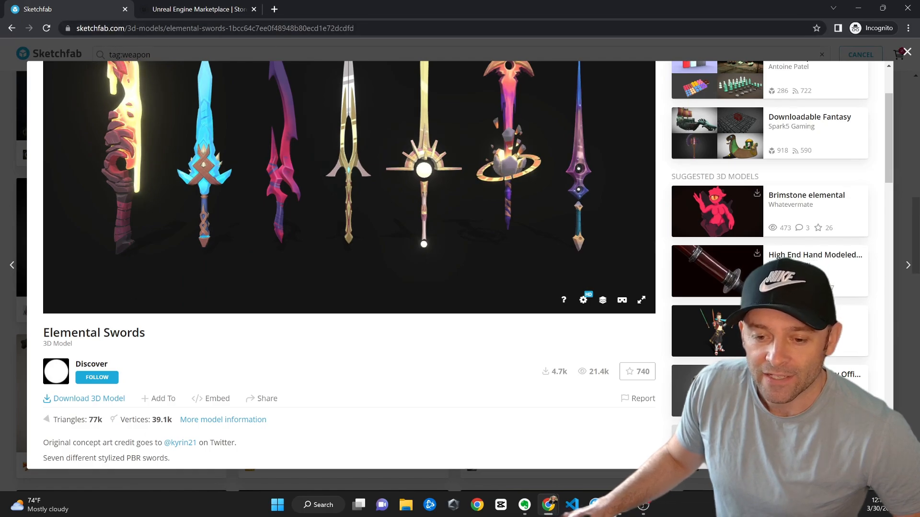
{"action": "scroll", "coordinate": [467, 265], "scroll_direction": "down", "scroll_amount": 2}
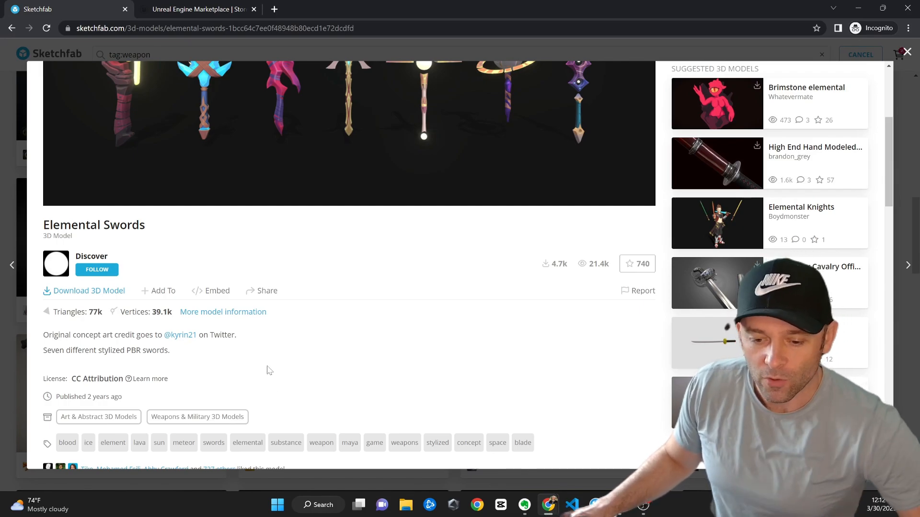
{"action": "scroll", "coordinate": [280, 324], "scroll_direction": "up", "scroll_amount": 5}
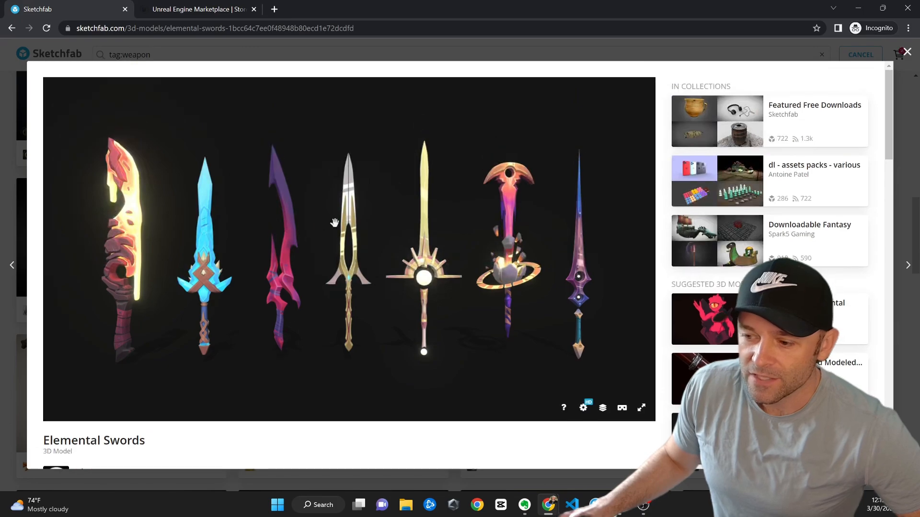
{"action": "mouse_move", "coordinate": [404, 282]}
{"action": "left_mouse_down"}
{"action": "mouse_move", "coordinate": [393, 280]}
{"action": "mouse_move", "coordinate": [433, 273]}
{"action": "mouse_move", "coordinate": [358, 263]}
{"action": "mouse_move", "coordinate": [289, 319]}
{"action": "mouse_move", "coordinate": [431, 302]}
{"action": "mouse_move", "coordinate": [264, 261]}
{"action": "left_mouse_up"}
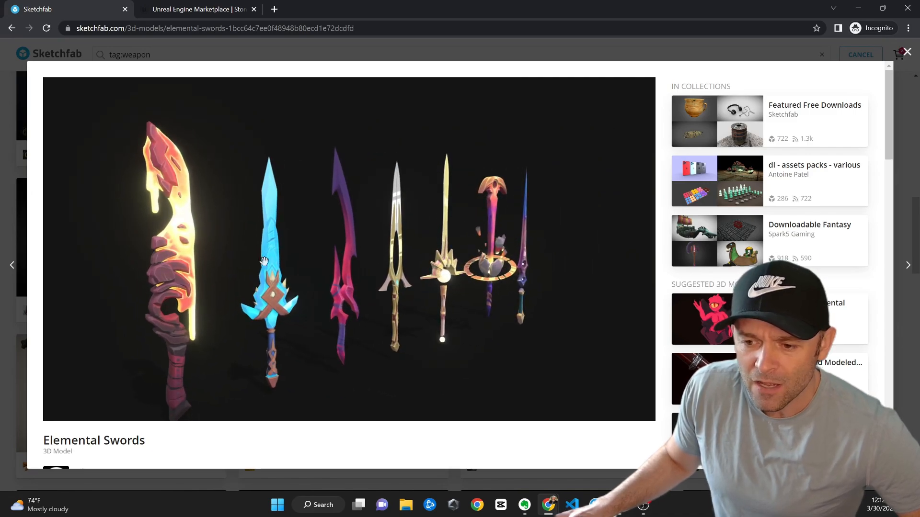
{"action": "scroll", "coordinate": [311, 252], "scroll_direction": "up", "scroll_amount": 3}
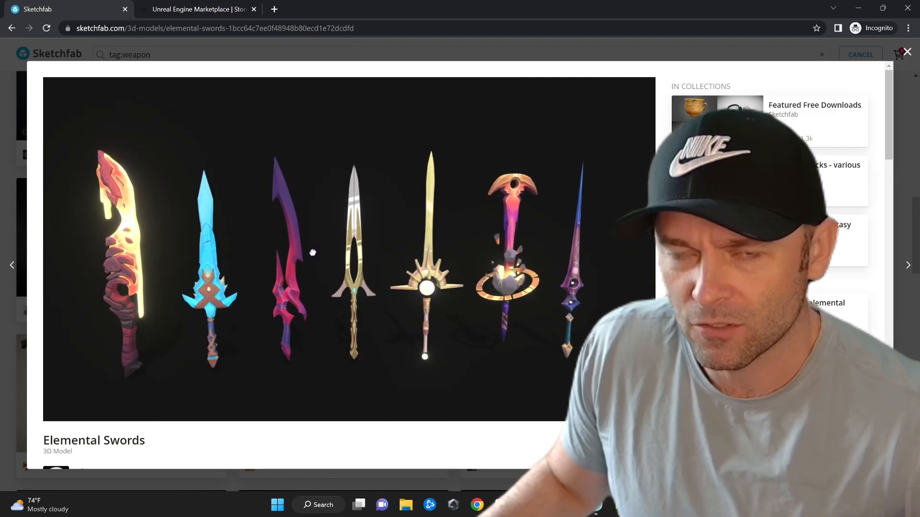
{"action": "mouse_move", "coordinate": [311, 252]}
{"action": "left_mouse_down"}
{"action": "mouse_move", "coordinate": [294, 244]}
{"action": "mouse_move", "coordinate": [508, 242]}
{"action": "mouse_move", "coordinate": [488, 267]}
{"action": "mouse_move", "coordinate": [456, 271]}
{"action": "mouse_move", "coordinate": [396, 218]}
{"action": "mouse_move", "coordinate": [427, 220]}
{"action": "left_mouse_up"}
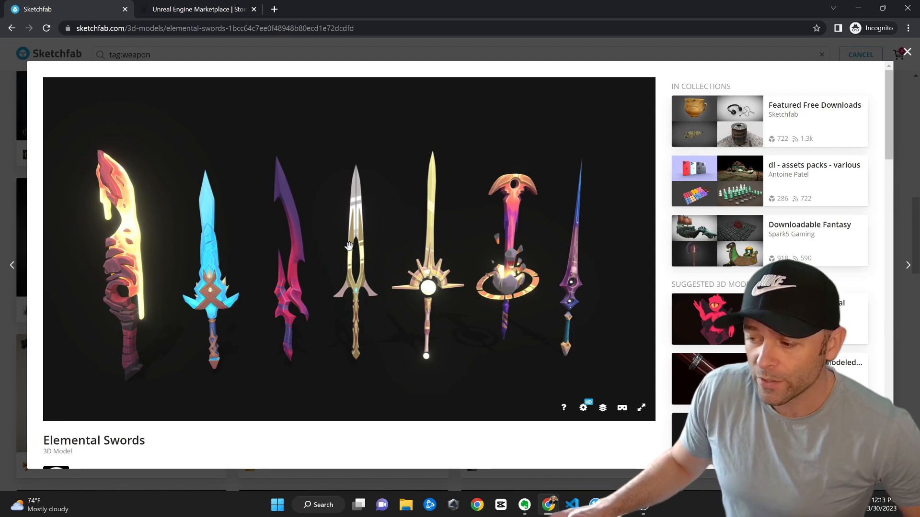
{"action": "scroll", "coordinate": [321, 302], "scroll_direction": "down", "scroll_amount": 2}
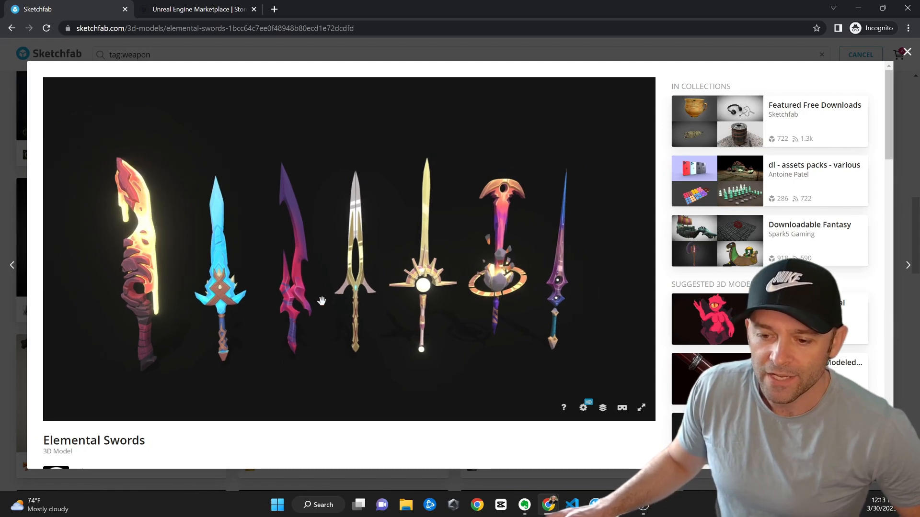
Step: Download the Elemental Swords model in its original fbx format
{"action": "scroll", "coordinate": [256, 441], "scroll_direction": "down", "scroll_amount": 2}
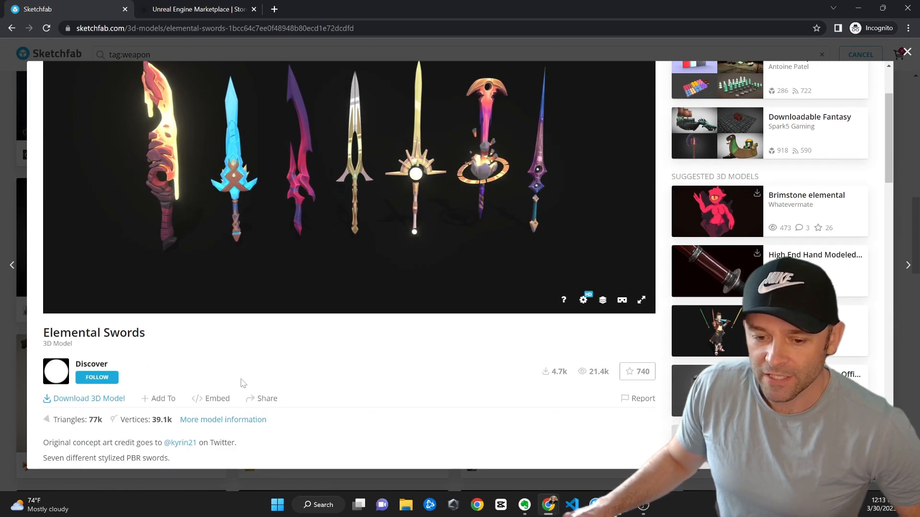
{"action": "left_click", "coordinate": [100, 404]}
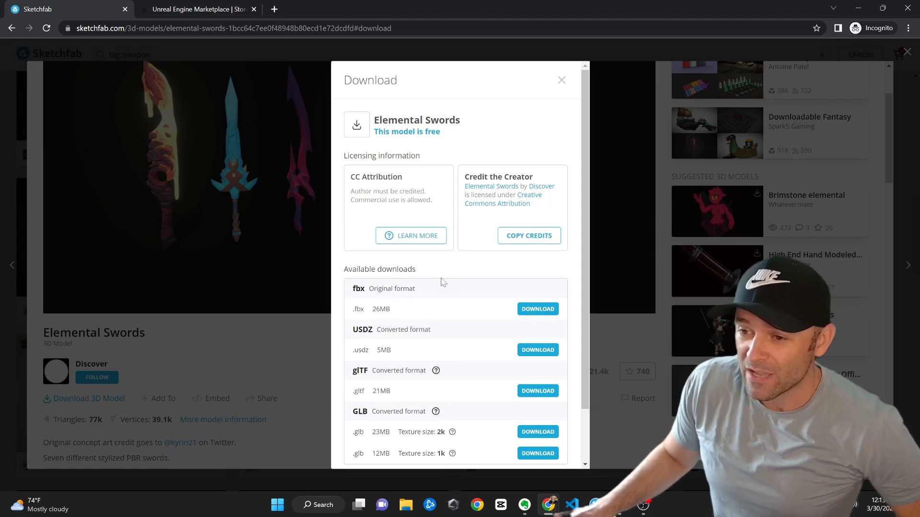
{"action": "left_click", "coordinate": [537, 309]}
Step: Locate the downloaded elemental-swords (1).zip in its folder in File Explorer and extract all its contents there
{"action": "left_click", "coordinate": [114, 475]}
{"action": "left_click", "coordinate": [154, 435]}
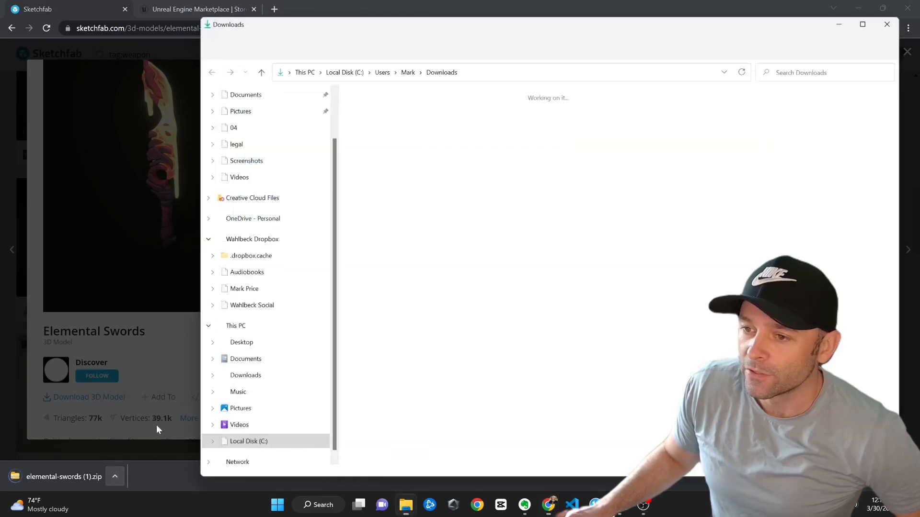
{"action": "right_click", "coordinate": [372, 122]}
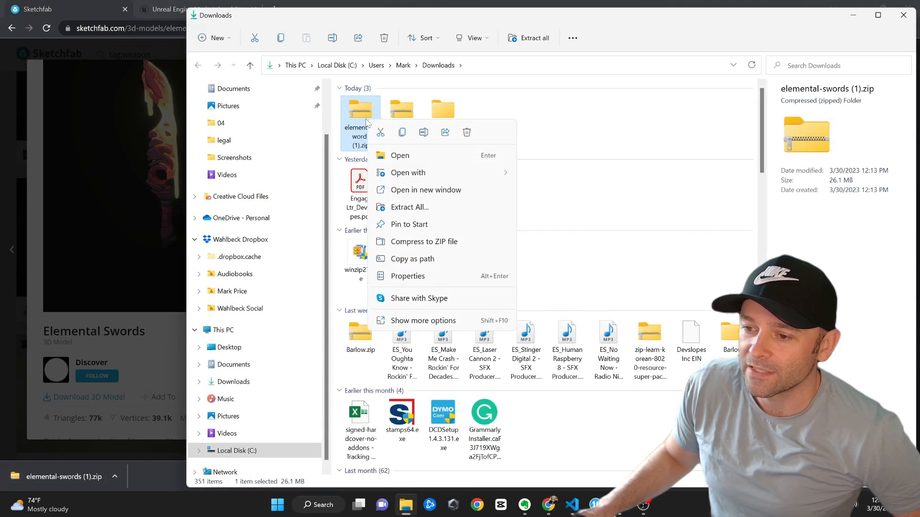
{"action": "left_click", "coordinate": [410, 208]}
{"action": "left_click", "coordinate": [557, 355]}
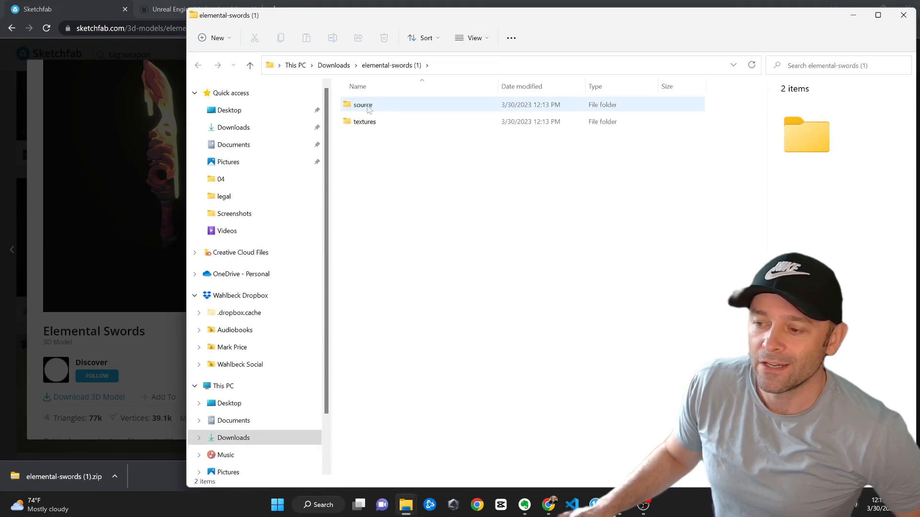
Step: Look through the extracted source and textures folders and return to the elemental-swords (1) folder
{"action": "double_click", "coordinate": [366, 108]}
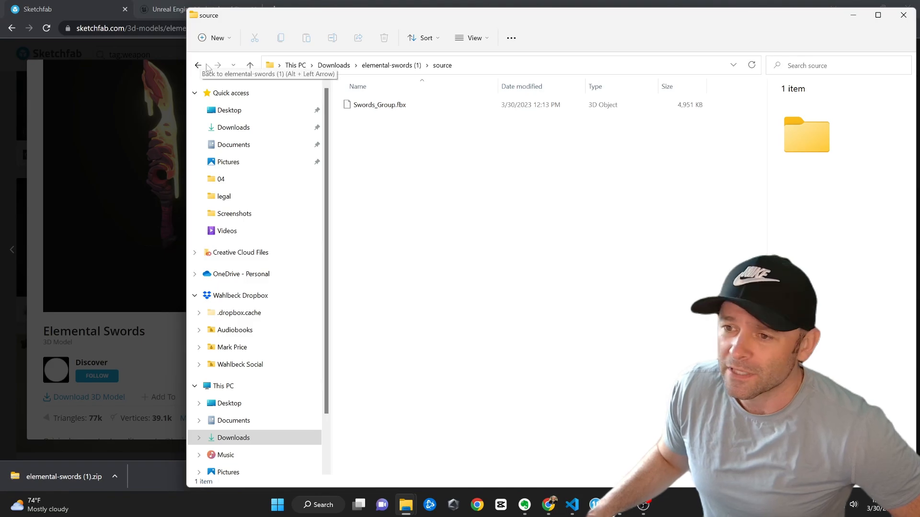
{"action": "left_click", "coordinate": [199, 65]}
{"action": "double_click", "coordinate": [379, 122]}
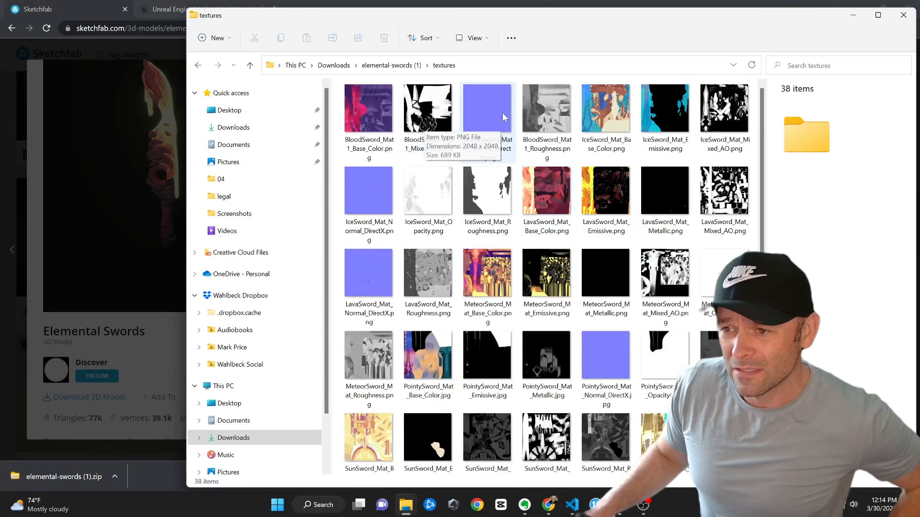
{"action": "left_click", "coordinate": [404, 66]}
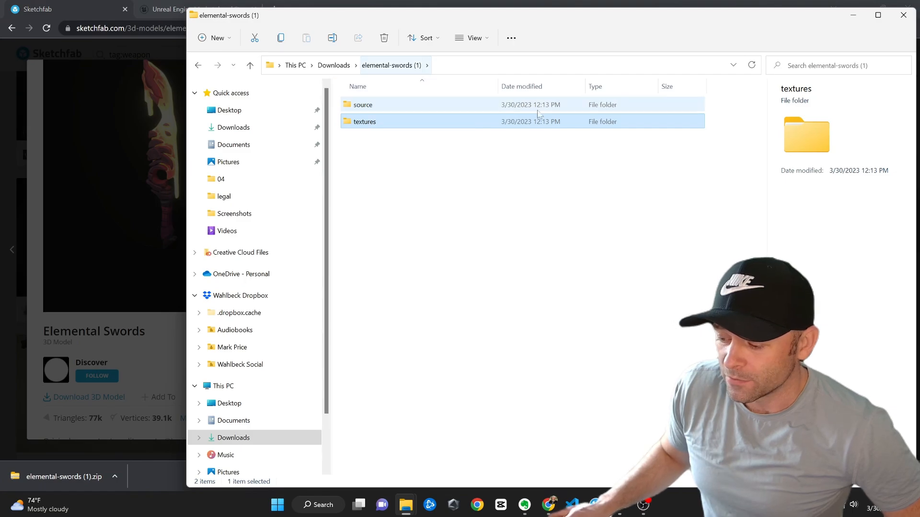
Step: Switch to Unreal Editor and create a folder named Assets inside ImportMeNow Content
{"action": "left_click", "coordinate": [595, 505]}
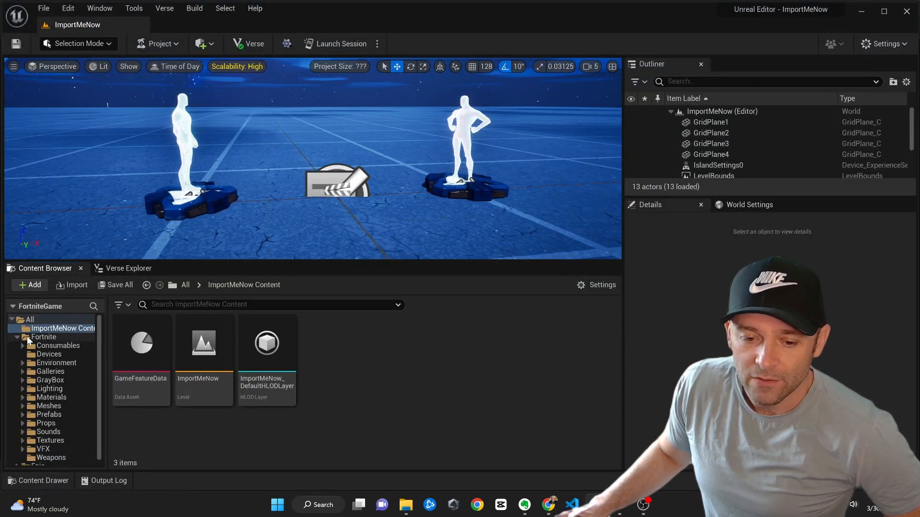
{"action": "right_click", "coordinate": [55, 330]}
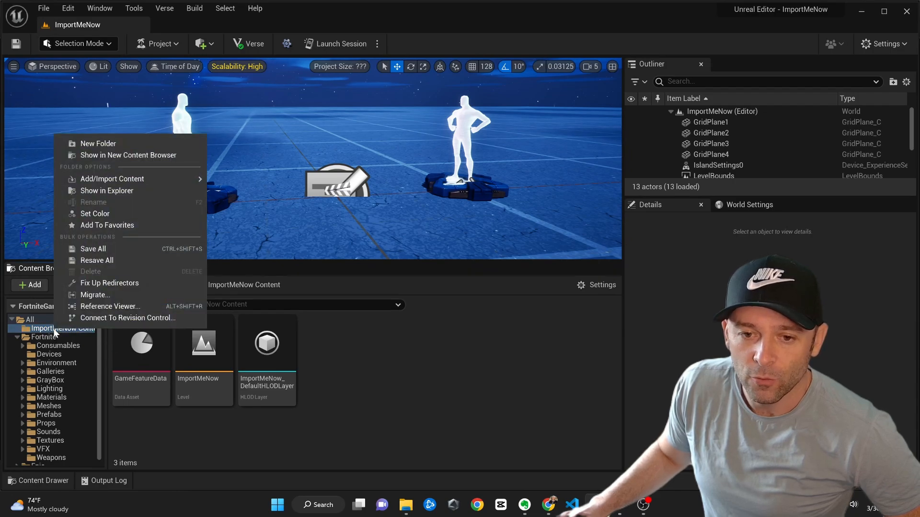
{"action": "left_click", "coordinate": [108, 143]}
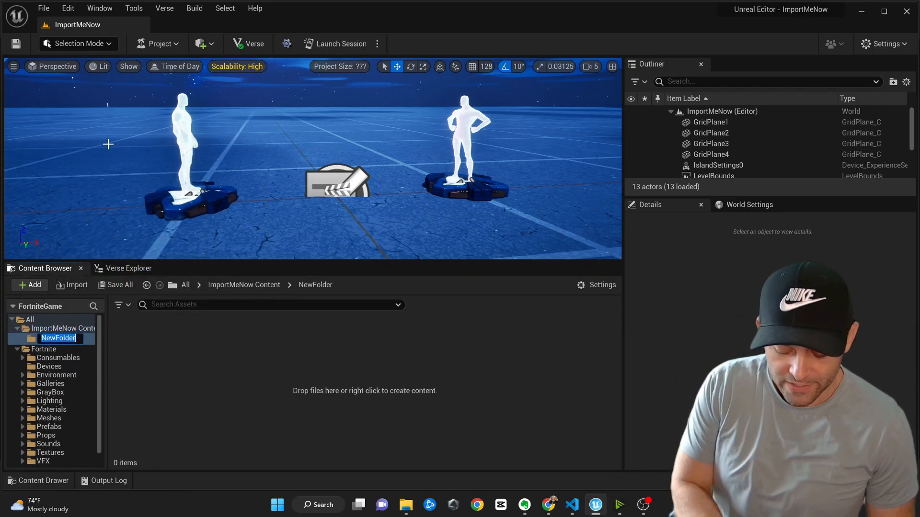
{"action": "type", "text": "Asse"}
{"action": "type", "text": "ts"}
{"action": "key", "text": "Return"}
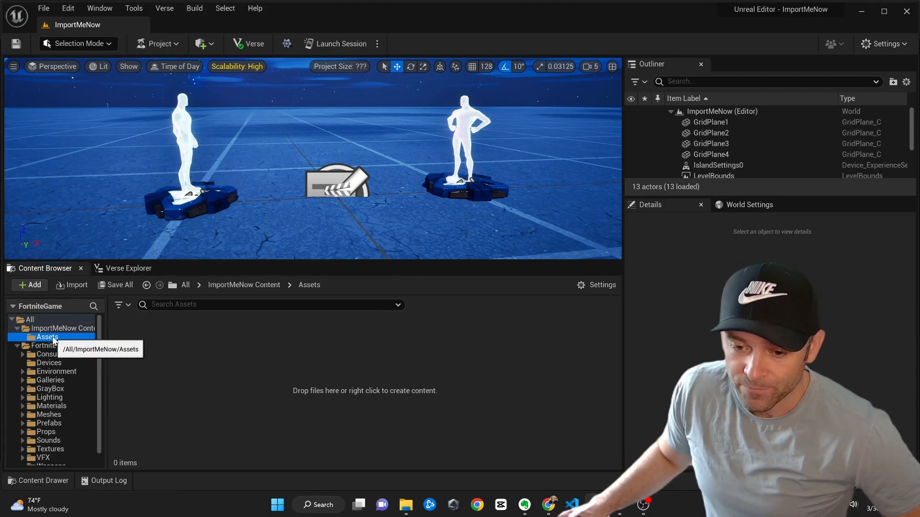
Step: Create a folder named Swords inside the Assets folder and open it
{"action": "right_click", "coordinate": [249, 370]}
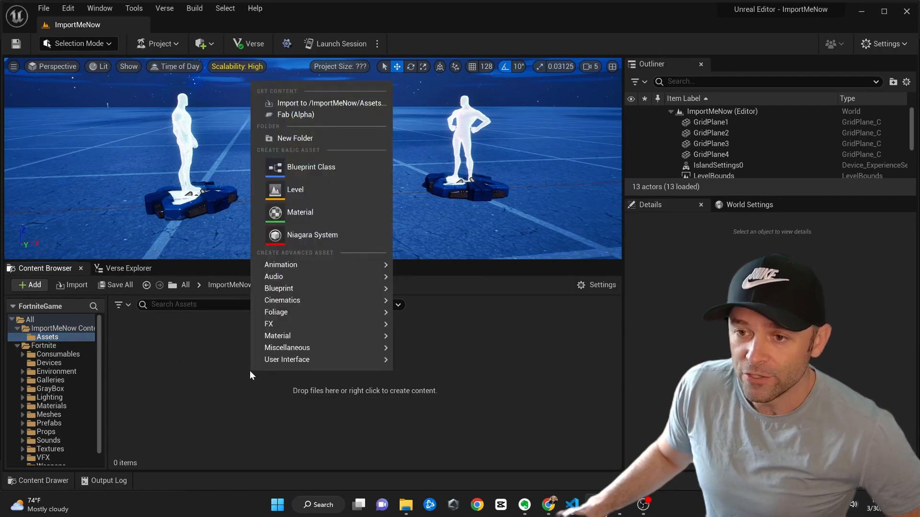
{"action": "left_click", "coordinate": [303, 137]}
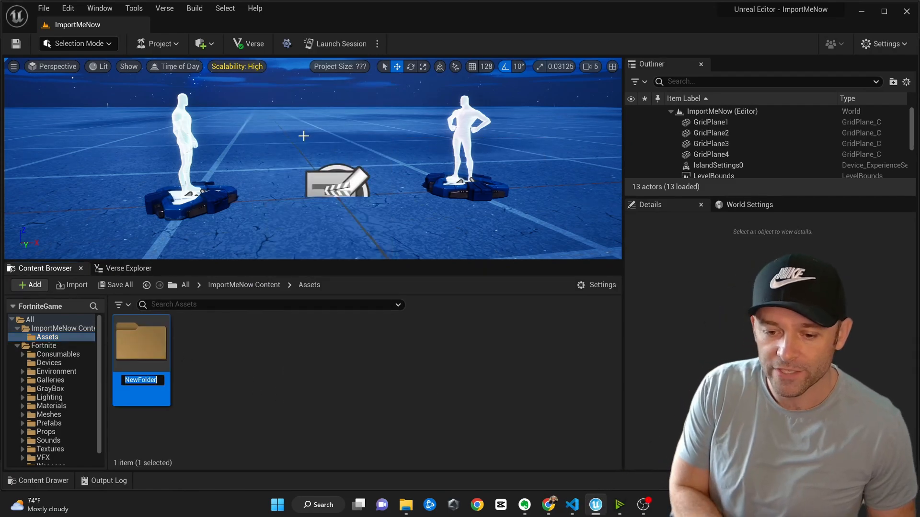
{"action": "type", "text": "Swords"}
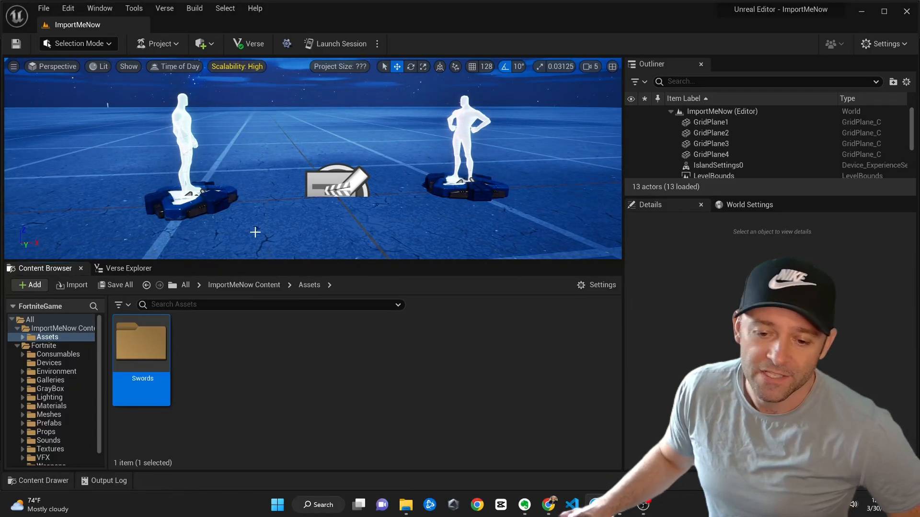
{"action": "key", "text": "Return"}
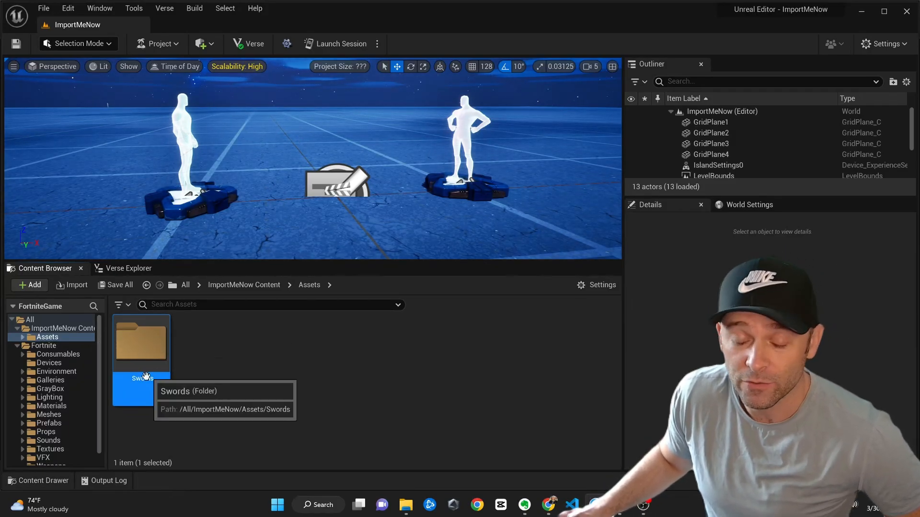
{"action": "double_click", "coordinate": [143, 347]}
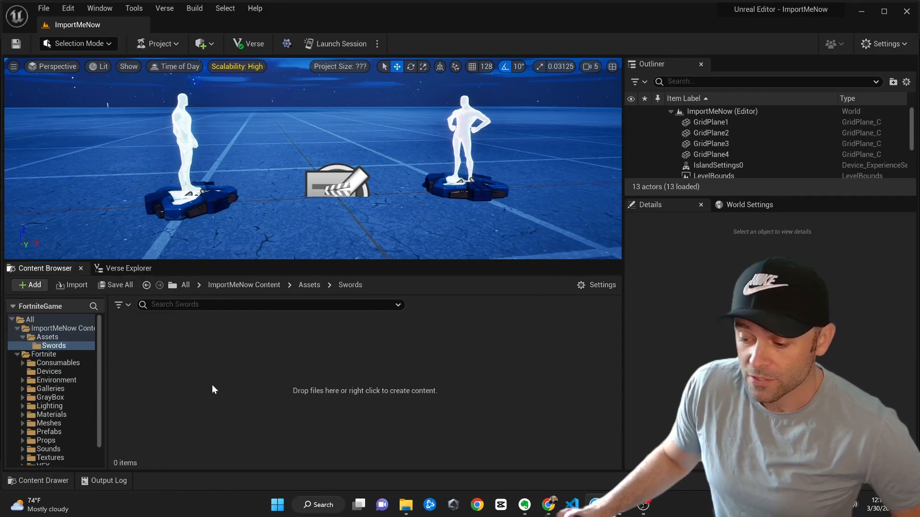
Step: Import everything in Swords_Group.fbx from the extracted source folder into the Swords folder with default FBX options, and close the message log
{"action": "mouse_move", "coordinate": [404, 510]}
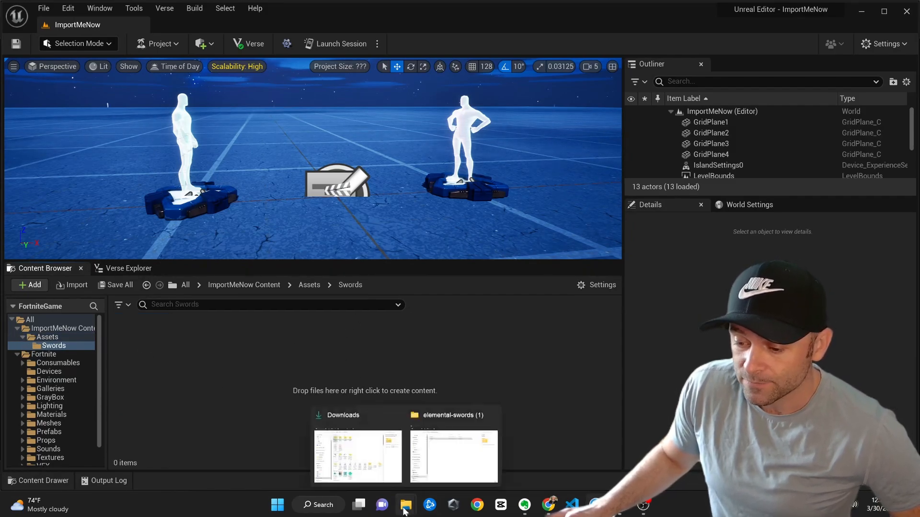
{"action": "left_click", "coordinate": [464, 453]}
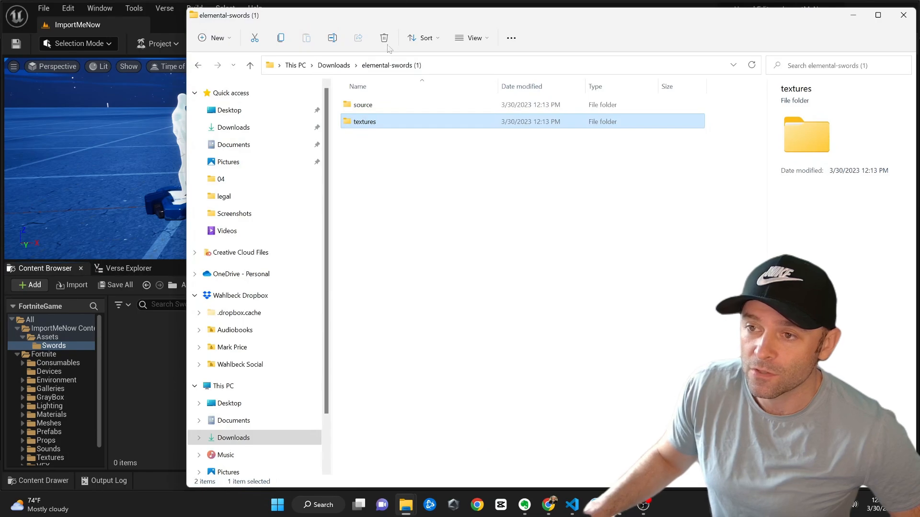
{"action": "double_click", "coordinate": [368, 106]}
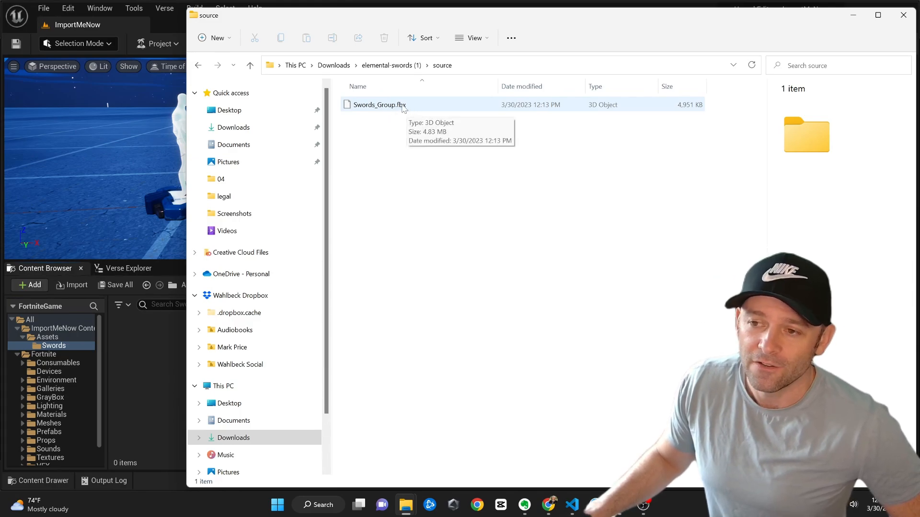
{"action": "left_click_drag", "start_coordinate": [401, 105], "coordinate": [155, 358]}
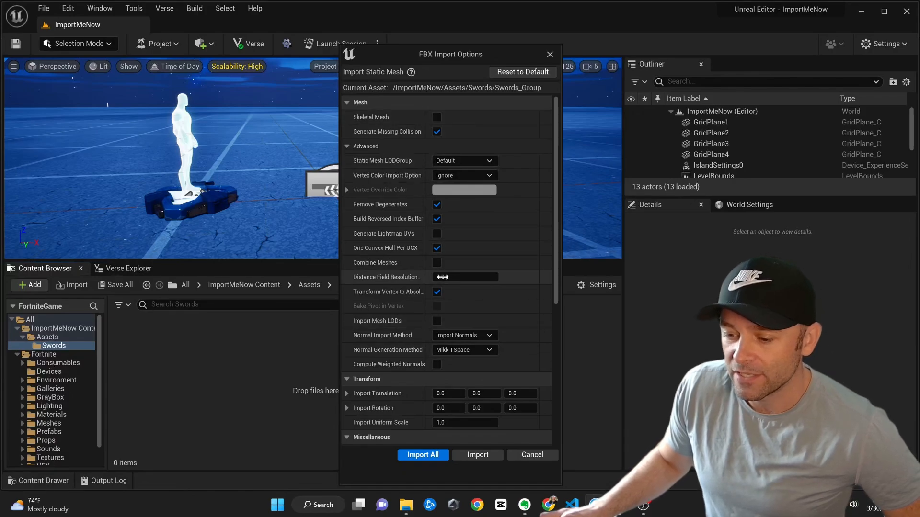
{"action": "left_click", "coordinate": [424, 455]}
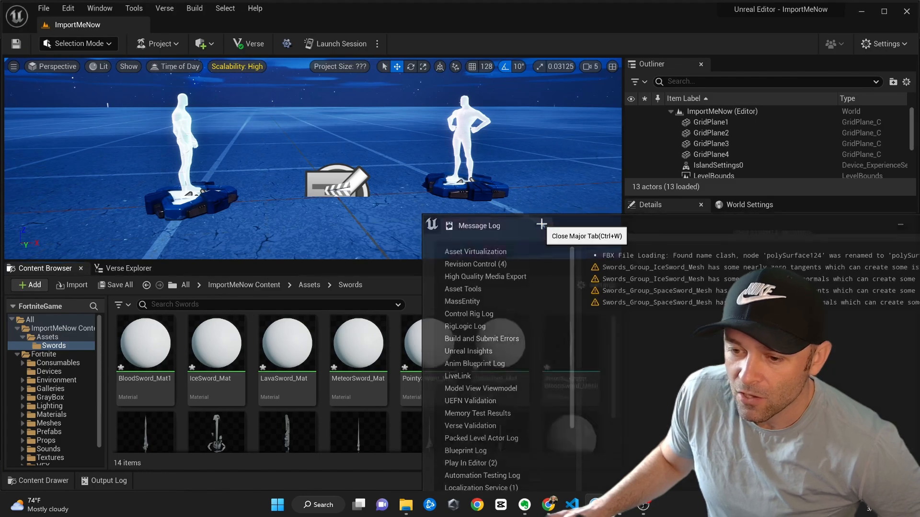
{"action": "left_click", "coordinate": [542, 224]}
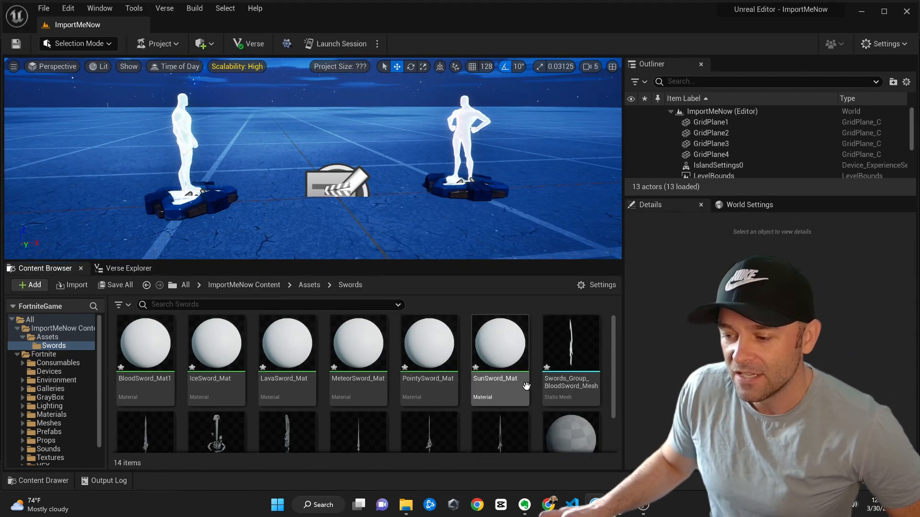
Step: Examine the imported sword materials and static meshes in the Swords folder
{"action": "mouse_move", "coordinate": [594, 357]}
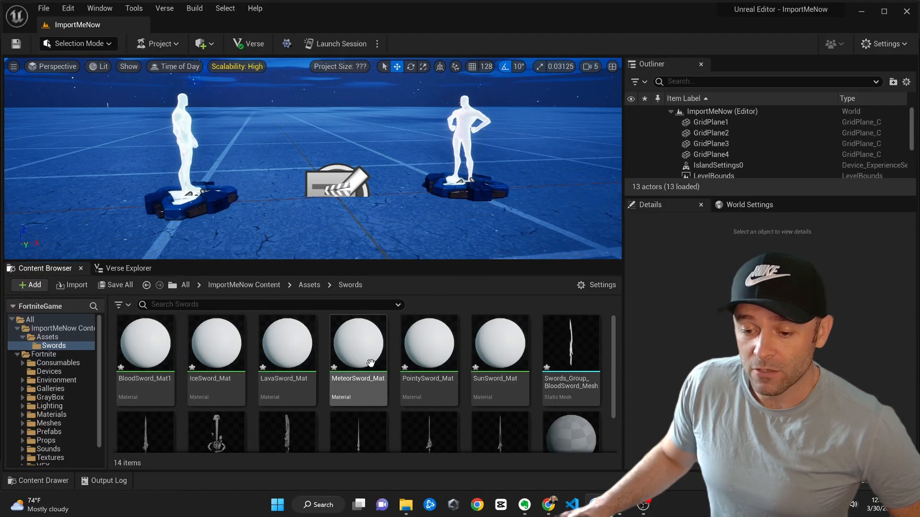
{"action": "mouse_move", "coordinate": [166, 352]}
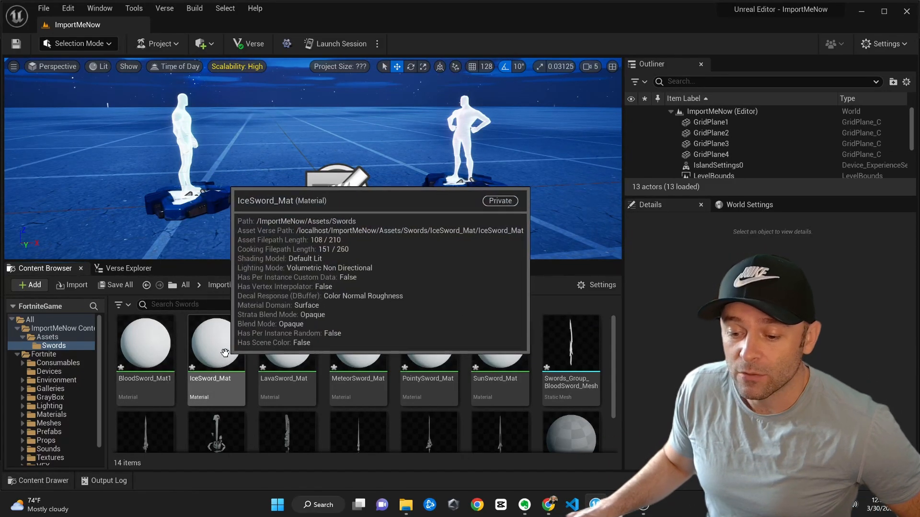
{"action": "scroll", "coordinate": [438, 374], "scroll_direction": "down", "scroll_amount": 2}
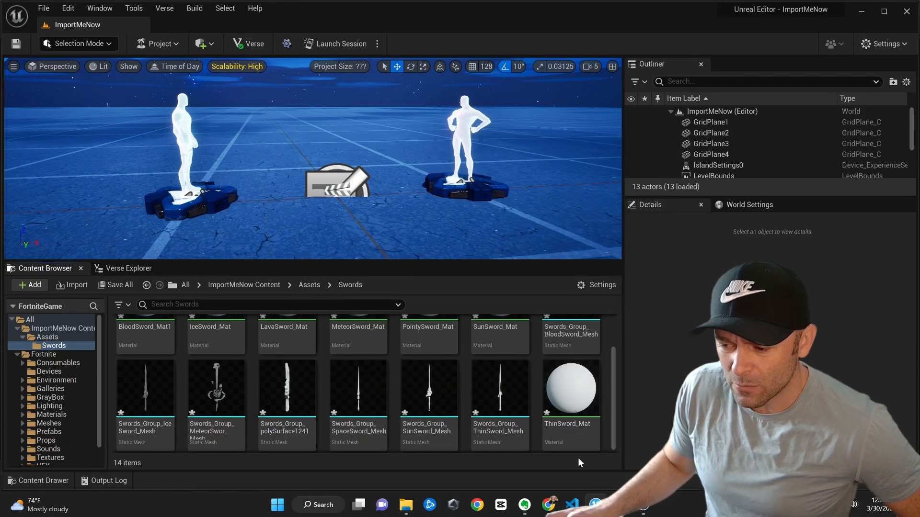
{"action": "mouse_move", "coordinate": [523, 386]}
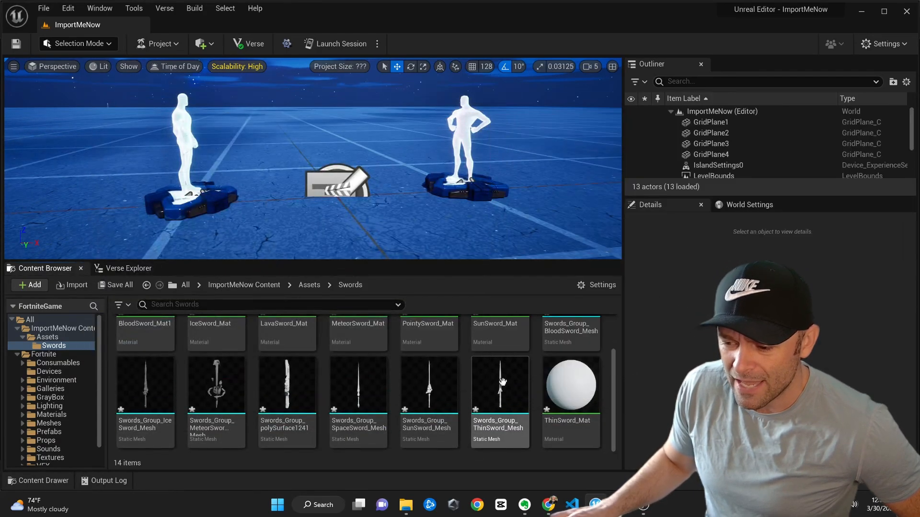
{"action": "scroll", "coordinate": [532, 374], "scroll_direction": "up", "scroll_amount": 2}
{"action": "mouse_move", "coordinate": [544, 359]}
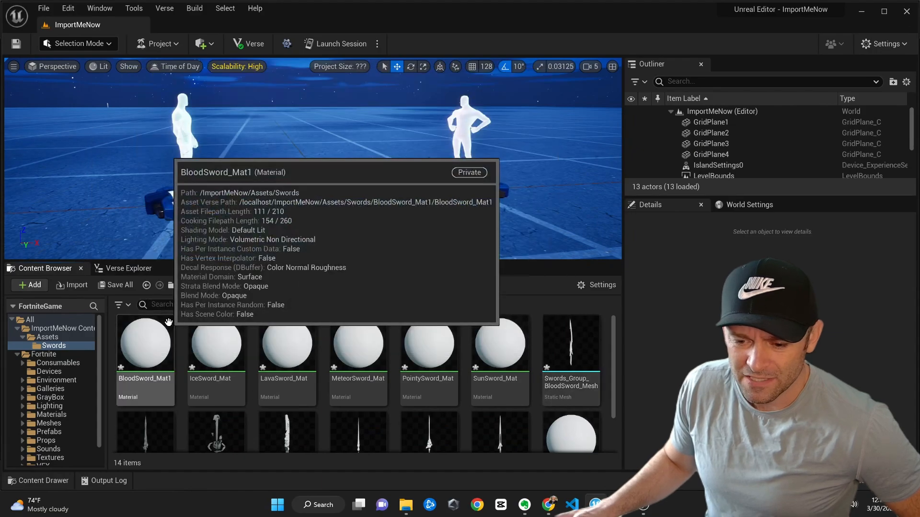
{"action": "scroll", "coordinate": [158, 364], "scroll_direction": "down", "scroll_amount": 2}
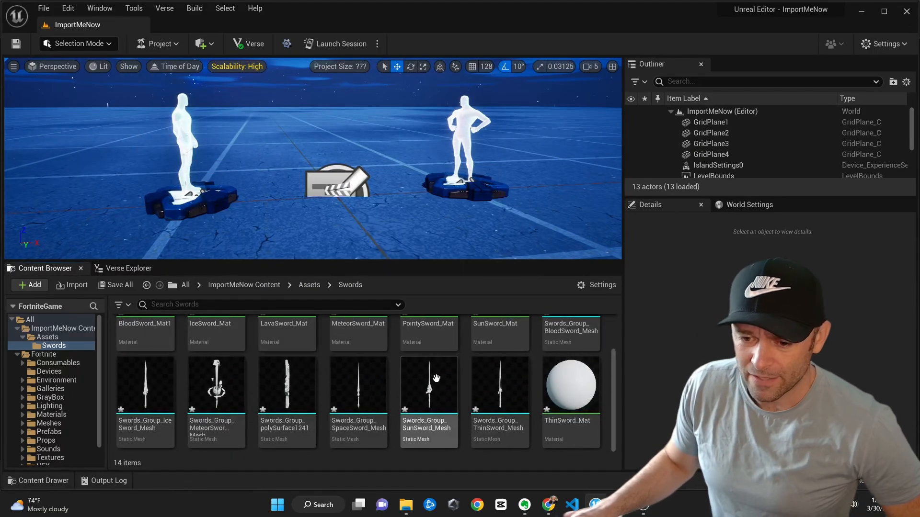
{"action": "scroll", "coordinate": [182, 374], "scroll_direction": "up", "scroll_amount": 2}
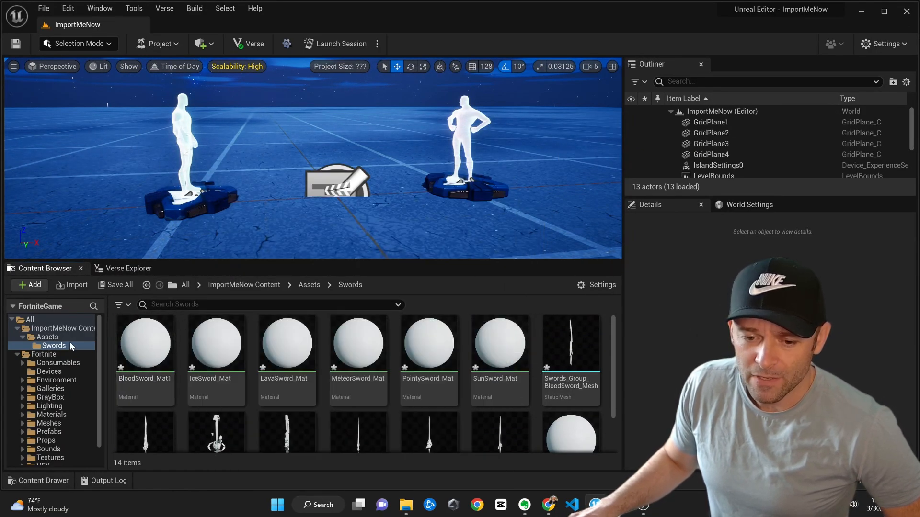
Step: Create a folder named Textures inside the Swords folder
{"action": "right_click", "coordinate": [71, 346]}
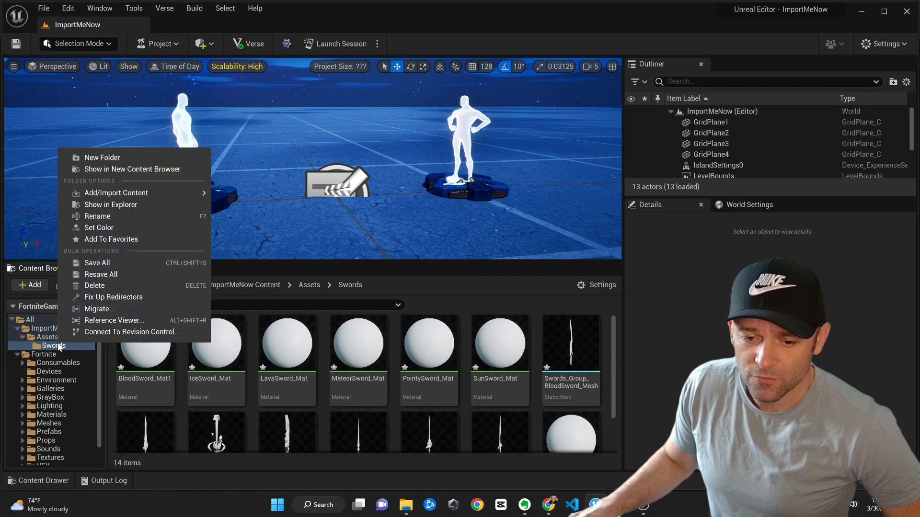
{"action": "left_click", "coordinate": [117, 158]}
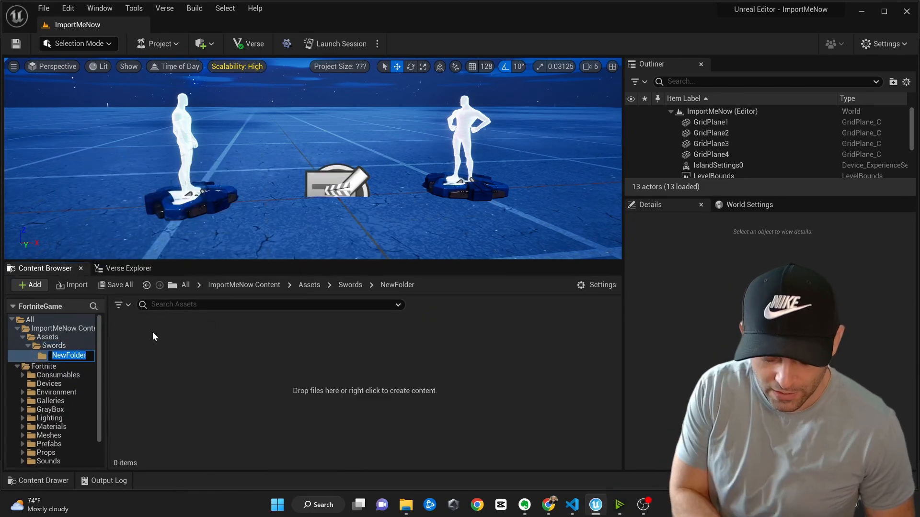
{"action": "type", "text": "Textures"}
{"action": "key", "text": "Return"}
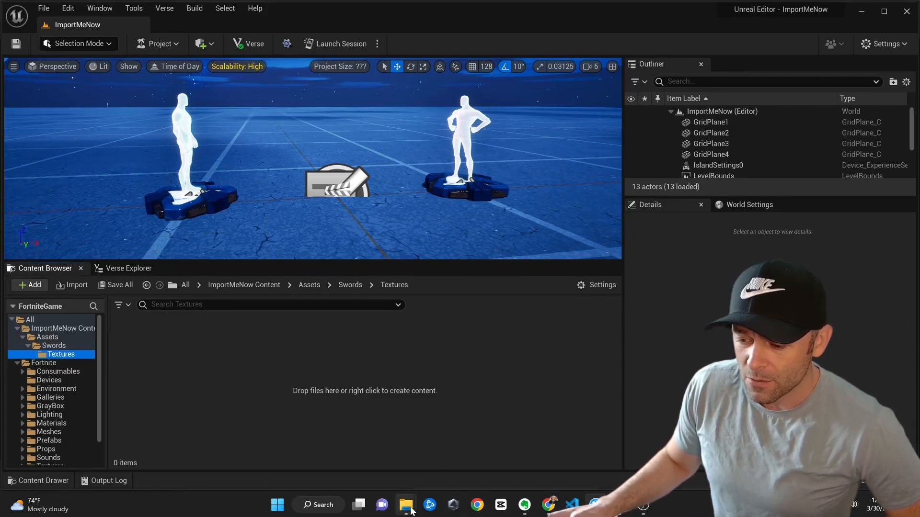
Step: Import all the texture images from the extracted textures folder in File Explorer into the project's new Textures folder
{"action": "mouse_move", "coordinate": [411, 510]}
{"action": "left_click", "coordinate": [472, 430]}
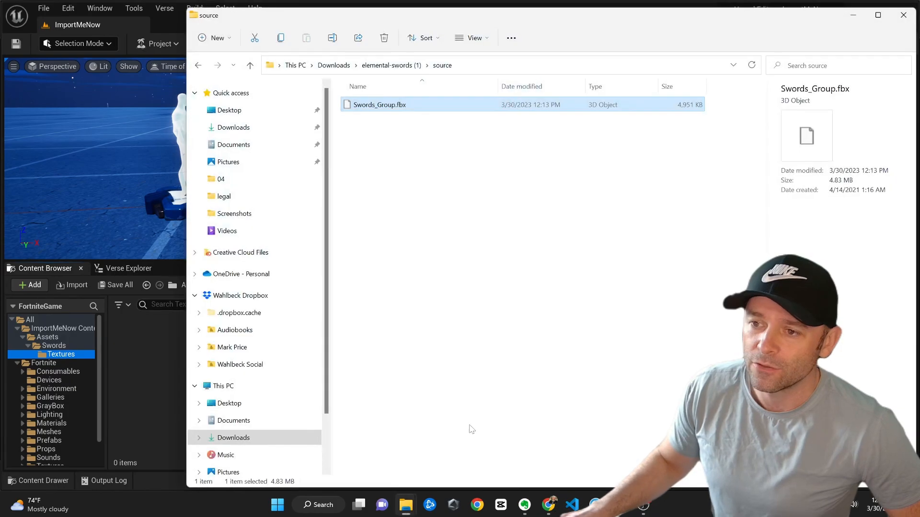
{"action": "left_click", "coordinate": [391, 66]}
{"action": "left_click", "coordinate": [373, 124]}
{"action": "double_click", "coordinate": [373, 123]}
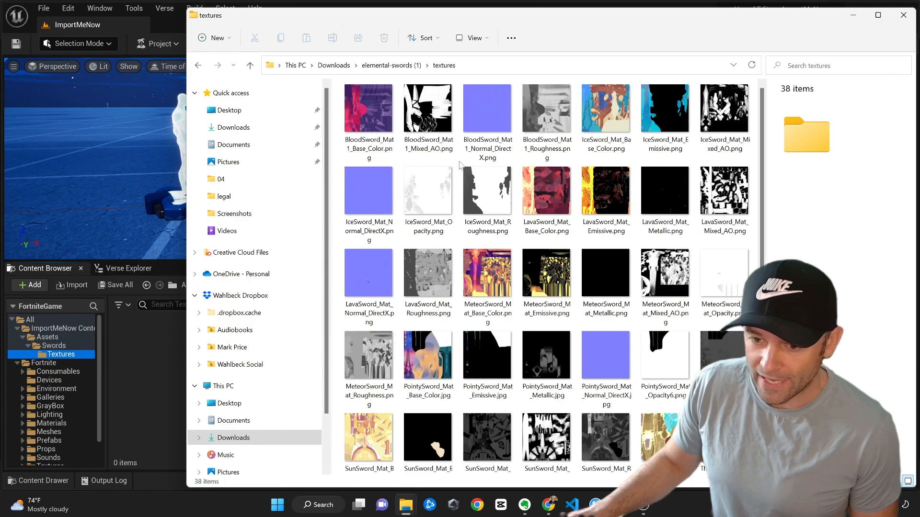
{"action": "key", "text": "ctrl+a"}
{"action": "left_click_drag", "start_coordinate": [435, 202], "coordinate": [154, 367]}
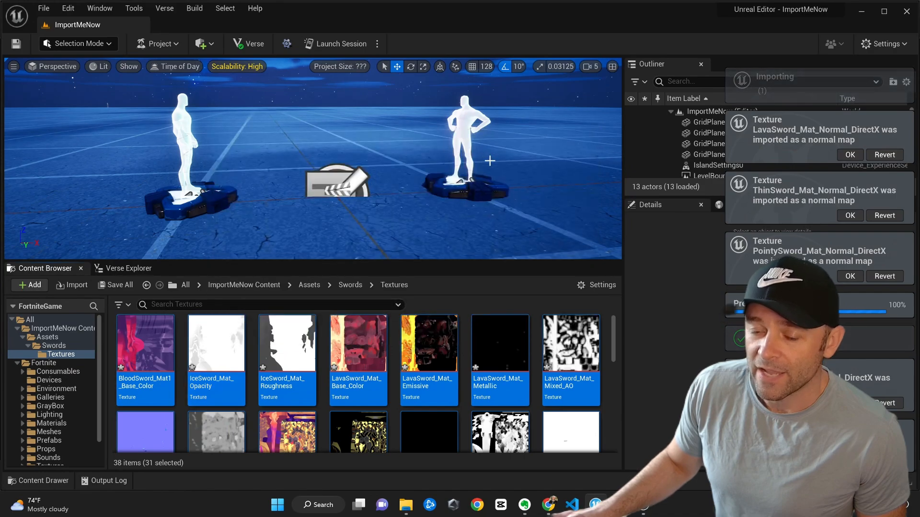
{"action": "right_click_drag", "start_coordinate": [524, 166], "coordinate": [517, 171]}
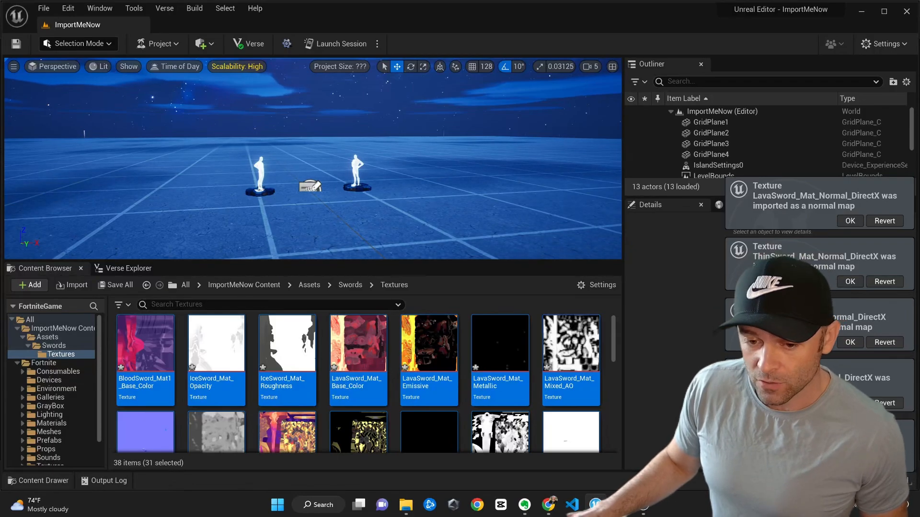
Step: Place the Swords_Group_polySurface1241 static mesh from the Swords folder in the level, on the open grid beside the player spawn pads
{"action": "left_click", "coordinate": [53, 345]}
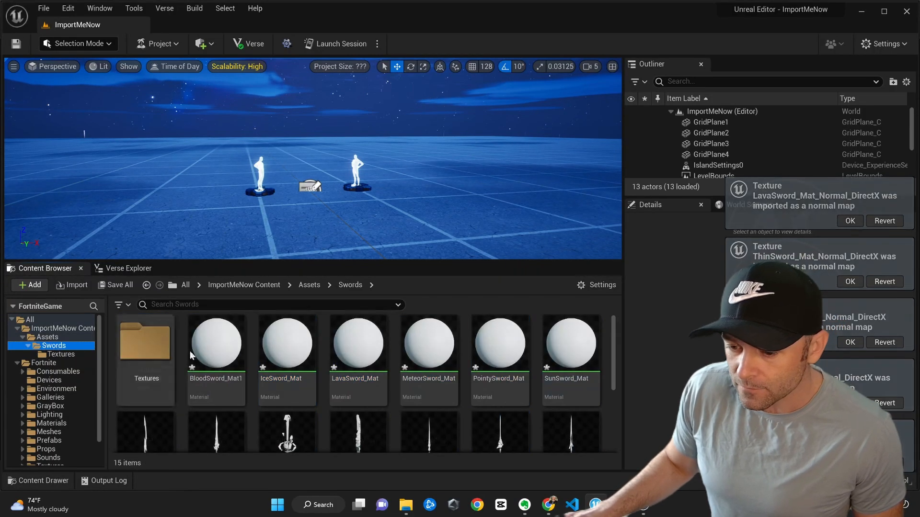
{"action": "scroll", "coordinate": [358, 407], "scroll_direction": "down", "scroll_amount": 2}
{"action": "scroll", "coordinate": [358, 407], "scroll_direction": "down", "scroll_amount": 1}
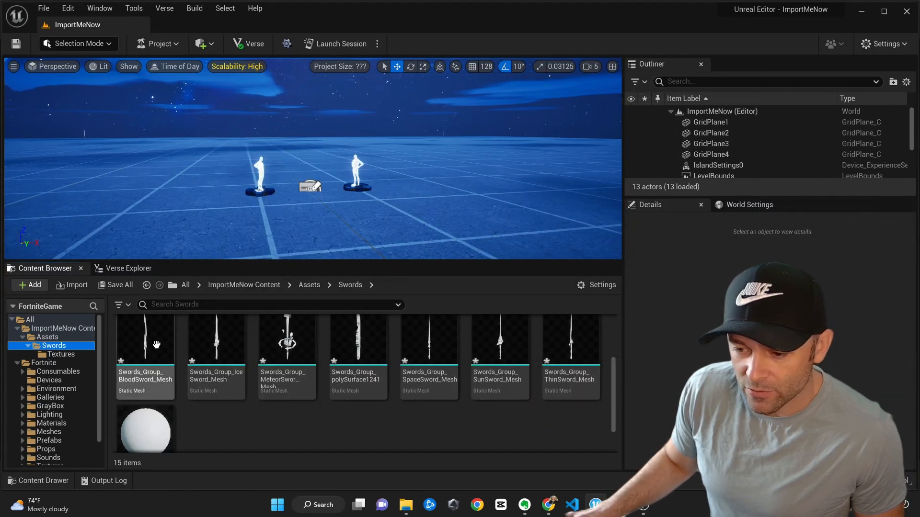
{"action": "mouse_move", "coordinate": [363, 367]}
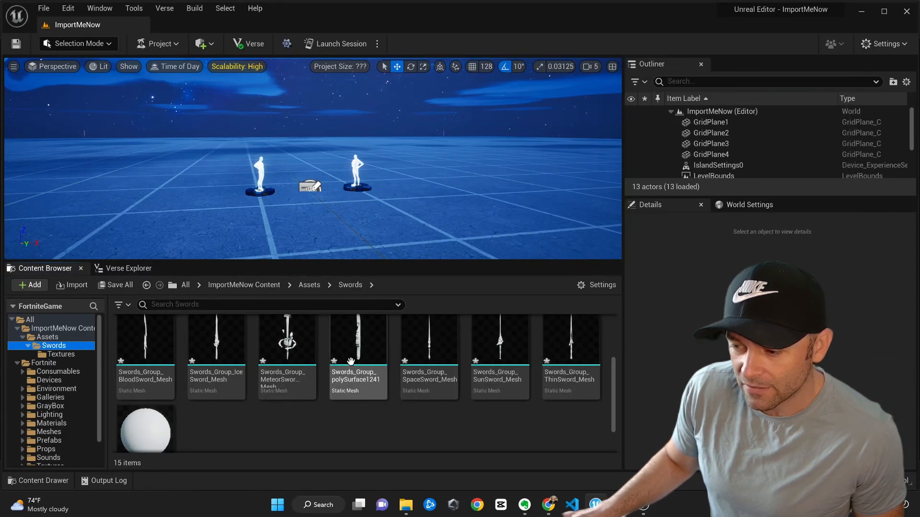
{"action": "mouse_move", "coordinate": [370, 383]}
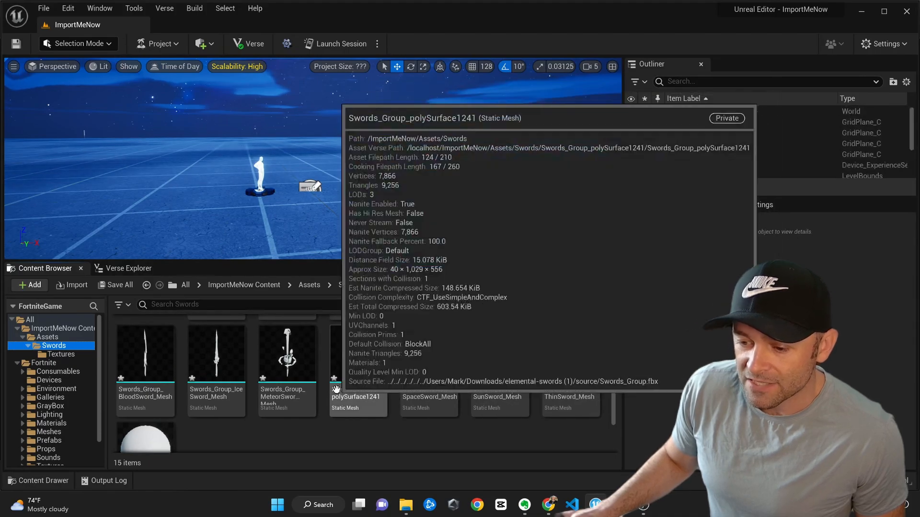
{"action": "left_click_drag", "start_coordinate": [369, 384], "coordinate": [441, 238]}
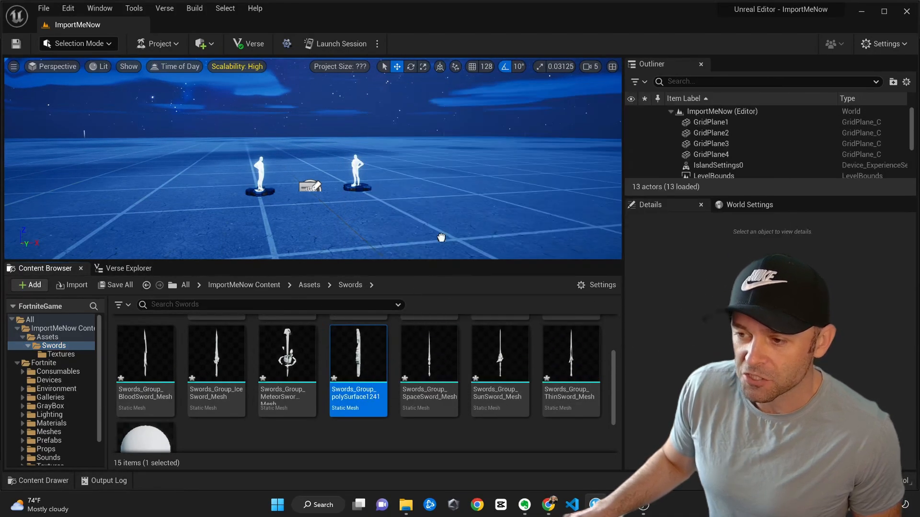
{"action": "left_click_drag", "start_coordinate": [470, 196], "coordinate": [470, 196]}
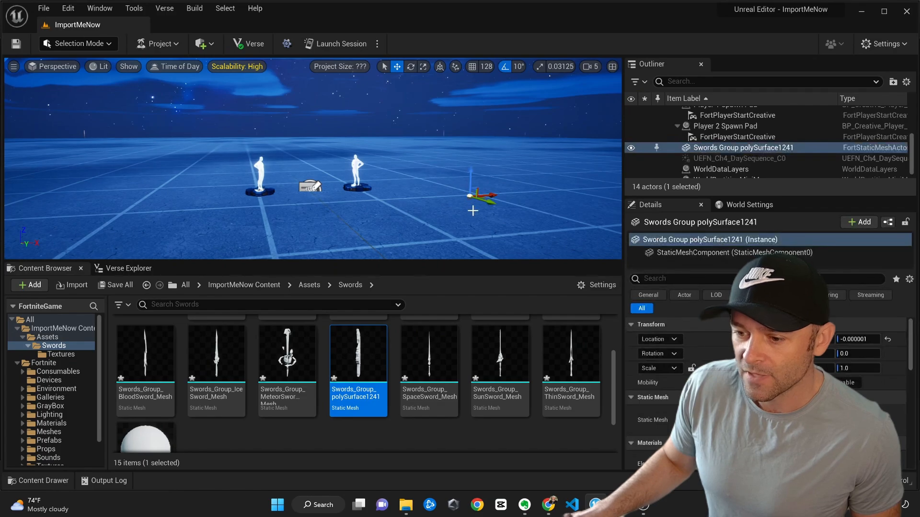
Step: Raise the placed sword vertically off the ground to a Z location of about 105
{"action": "mouse_move", "coordinate": [447, 228]}
{"action": "right_mouse_down"}
{"action": "mouse_move", "coordinate": [534, 225]}
{"action": "mouse_move", "coordinate": [445, 232]}
{"action": "right_mouse_up"}
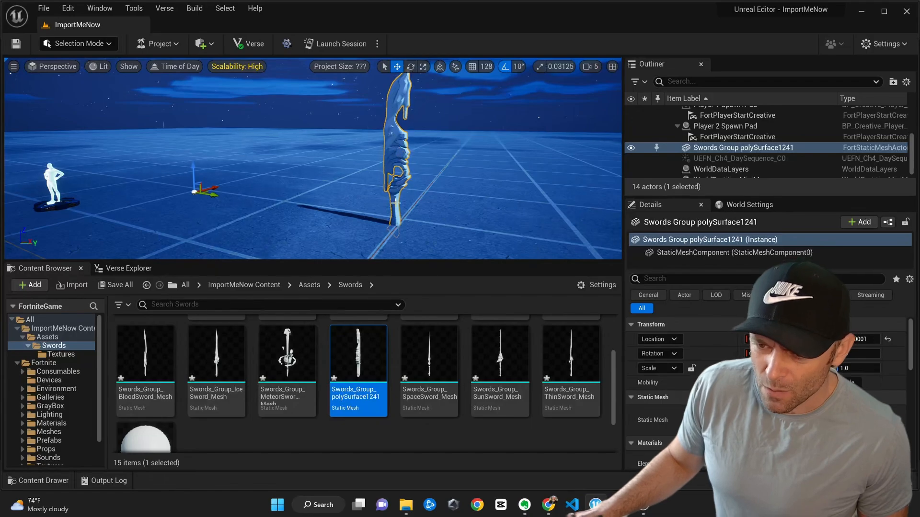
{"action": "scroll", "coordinate": [268, 209], "scroll_direction": "down", "scroll_amount": 2}
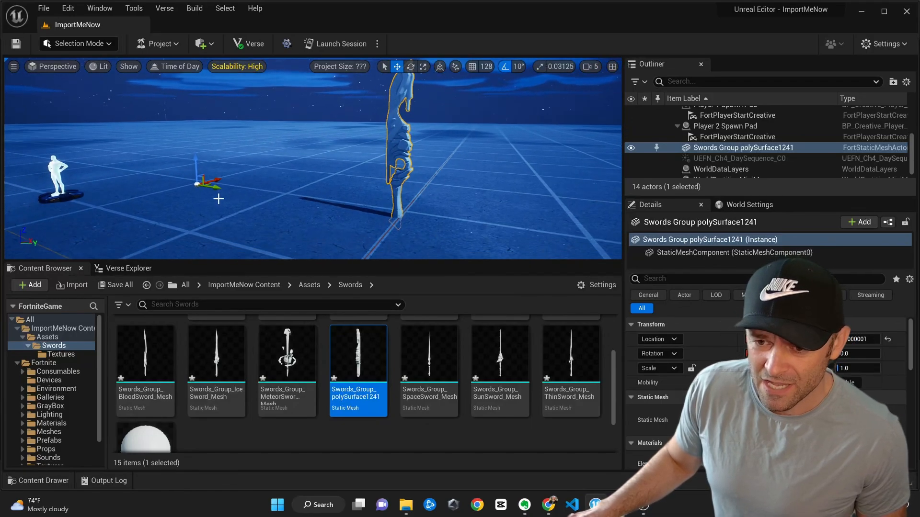
{"action": "left_click_drag", "start_coordinate": [215, 189], "coordinate": [205, 190]}
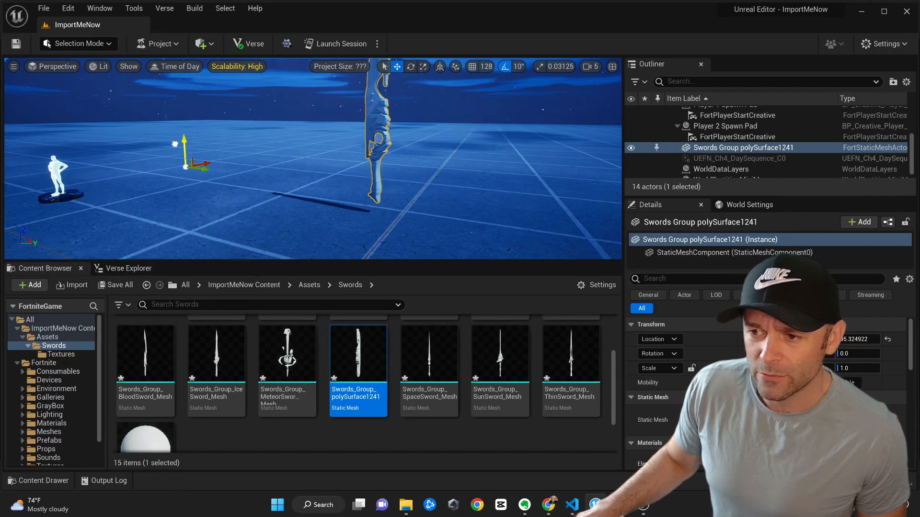
{"action": "right_click_drag", "start_coordinate": [243, 161], "coordinate": [262, 171]}
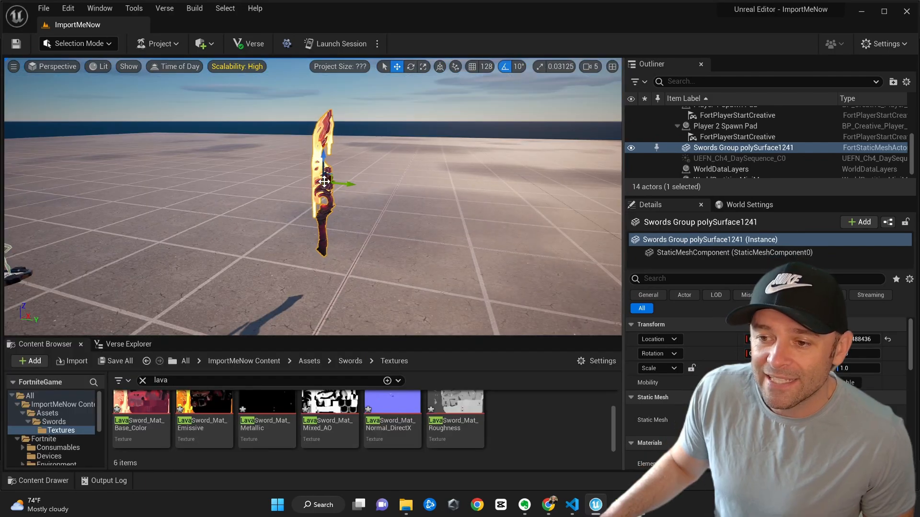
Step: Set the pivot offset at a point on the sword itself and frame the sword in the viewport
{"action": "right_click", "coordinate": [325, 183]}
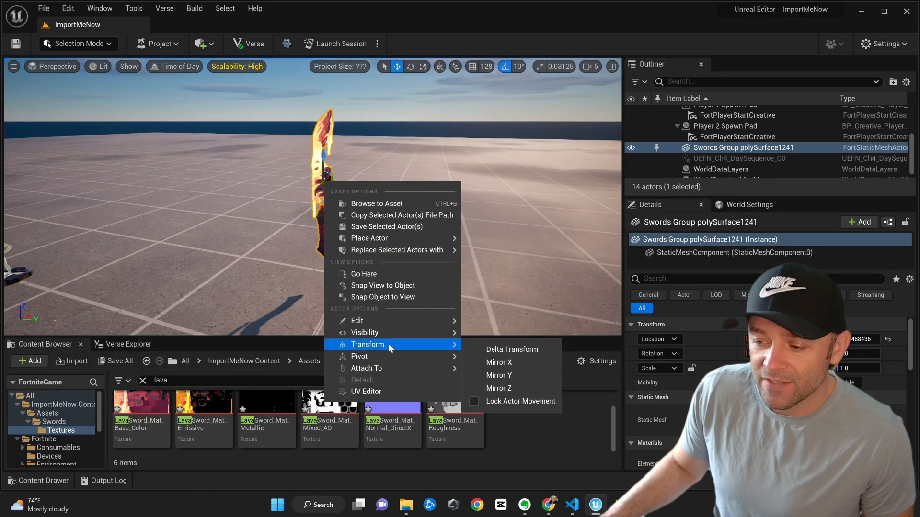
{"action": "mouse_move", "coordinate": [381, 358]}
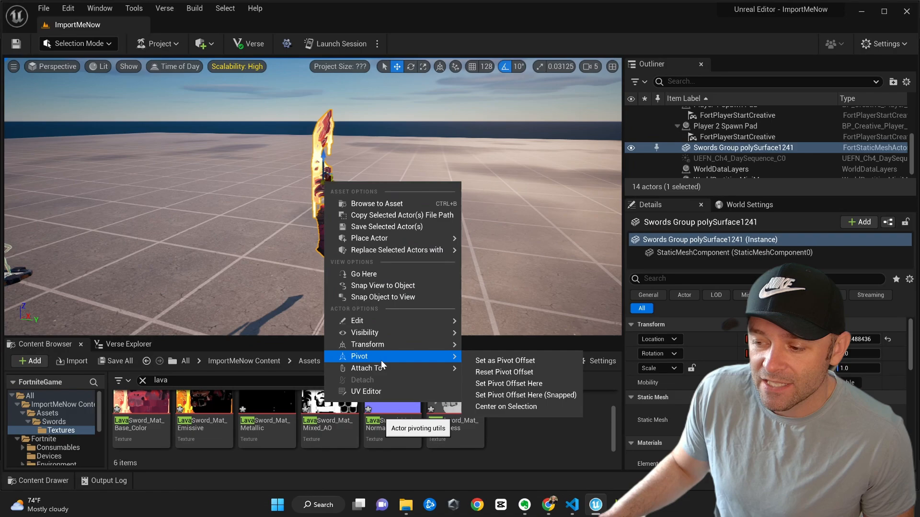
{"action": "left_click", "coordinate": [513, 362]}
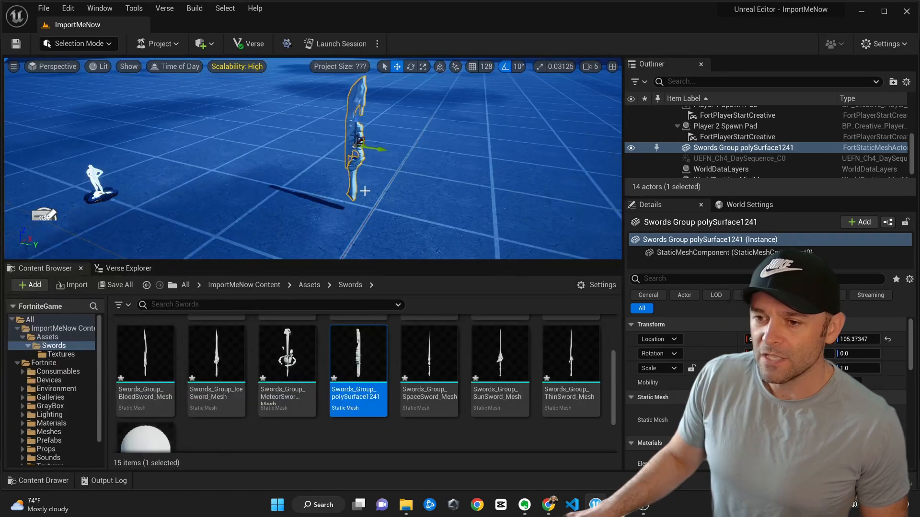
{"action": "key", "text": "f"}
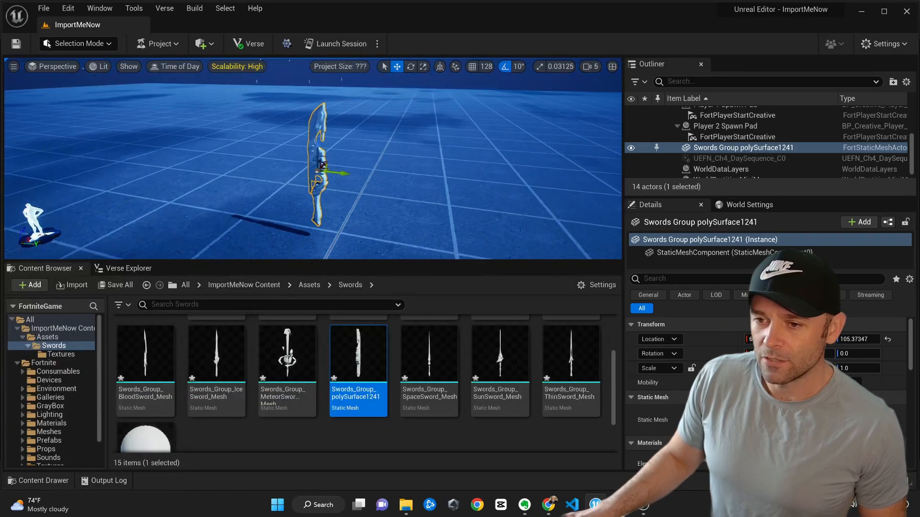
{"action": "right_click_drag", "start_coordinate": [317, 158], "coordinate": [373, 179]}
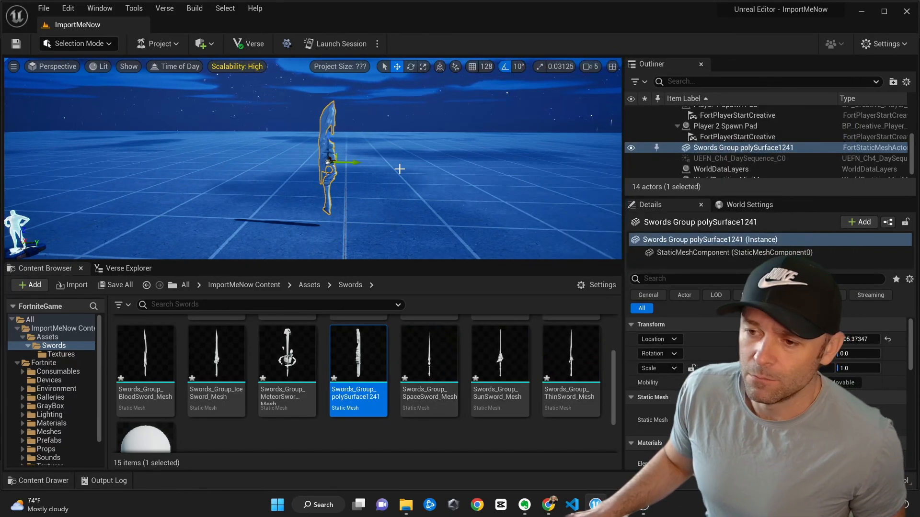
Step: Open the LavaSword_Mat material from the Swords folder for editing, save it, and inspect its preview sphere
{"action": "scroll", "coordinate": [379, 354], "scroll_direction": "up", "scroll_amount": 2}
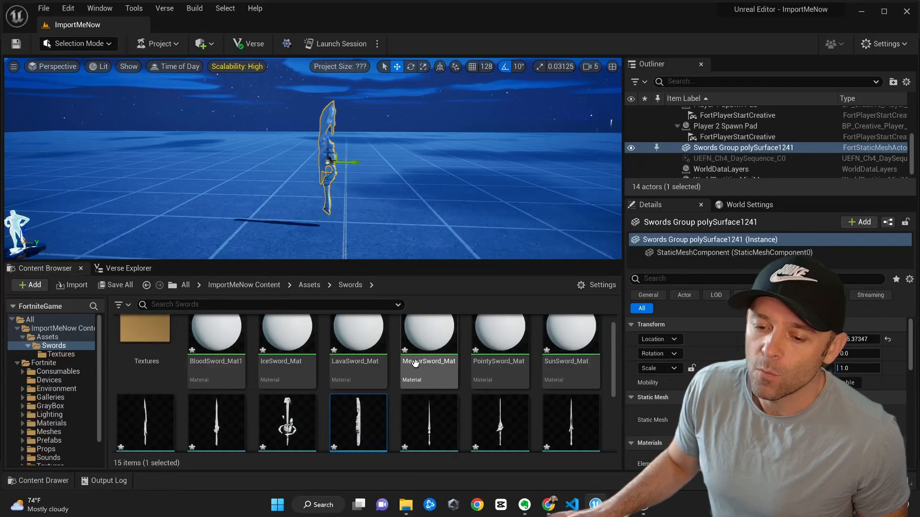
{"action": "mouse_move", "coordinate": [364, 341]}
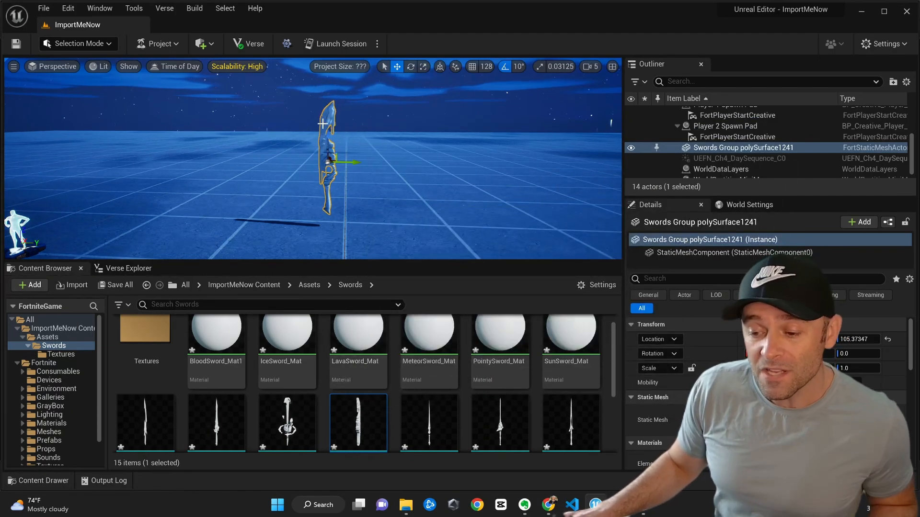
{"action": "mouse_move", "coordinate": [215, 335]}
{"action": "left_mouse_down"}
{"action": "mouse_move", "coordinate": [175, 347]}
{"action": "mouse_move", "coordinate": [205, 349]}
{"action": "left_mouse_up"}
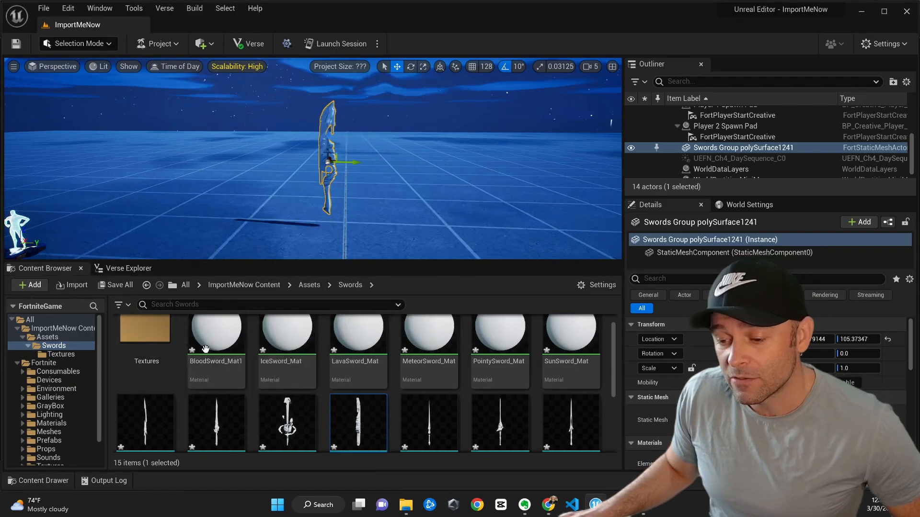
{"action": "right_click", "coordinate": [323, 351]}
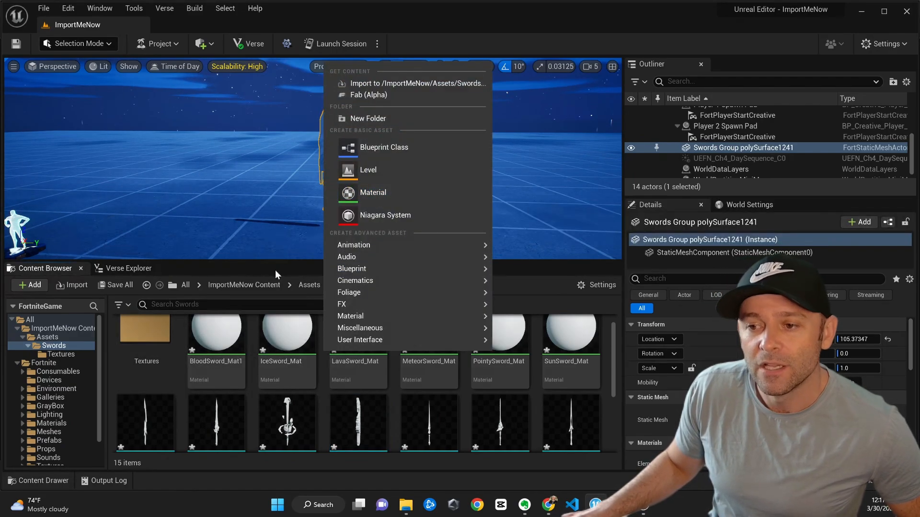
{"action": "left_click", "coordinate": [289, 330]}
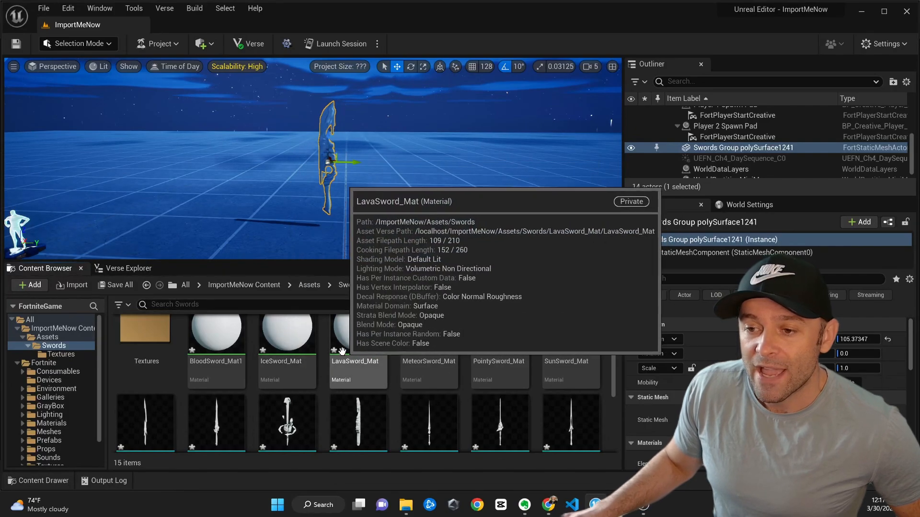
{"action": "mouse_move", "coordinate": [358, 335]}
{"action": "left_mouse_down"}
{"action": "mouse_move", "coordinate": [376, 174]}
{"action": "mouse_move", "coordinate": [326, 145]}
{"action": "mouse_move", "coordinate": [354, 342]}
{"action": "left_mouse_up"}
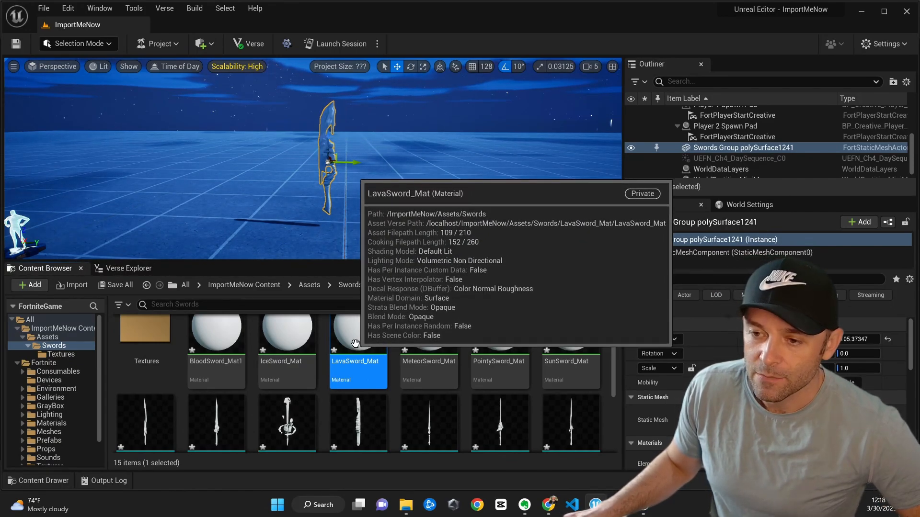
{"action": "double_click", "coordinate": [355, 343]}
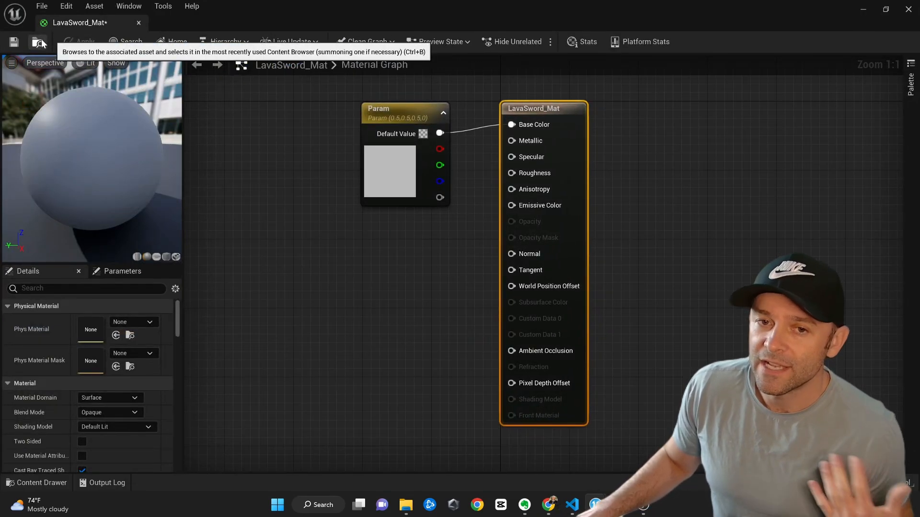
{"action": "left_click", "coordinate": [14, 43]}
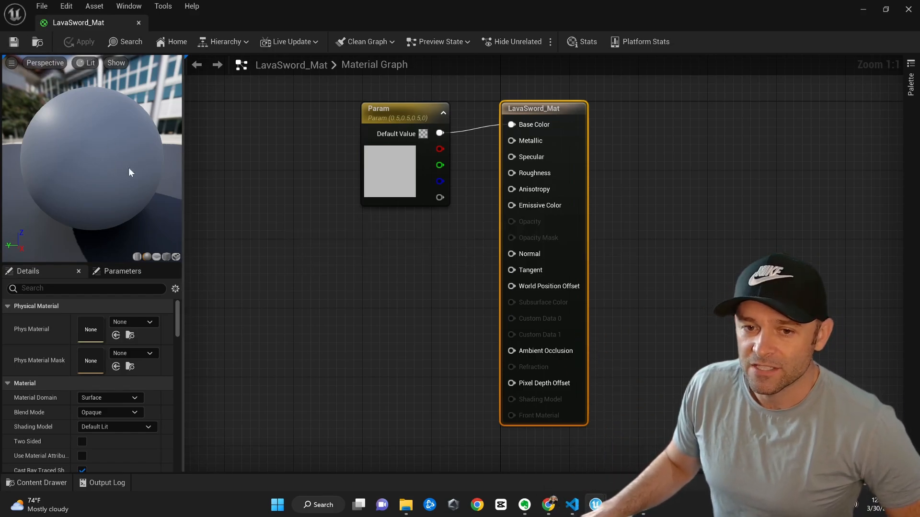
{"action": "left_click_drag", "start_coordinate": [101, 145], "coordinate": [199, 168]}
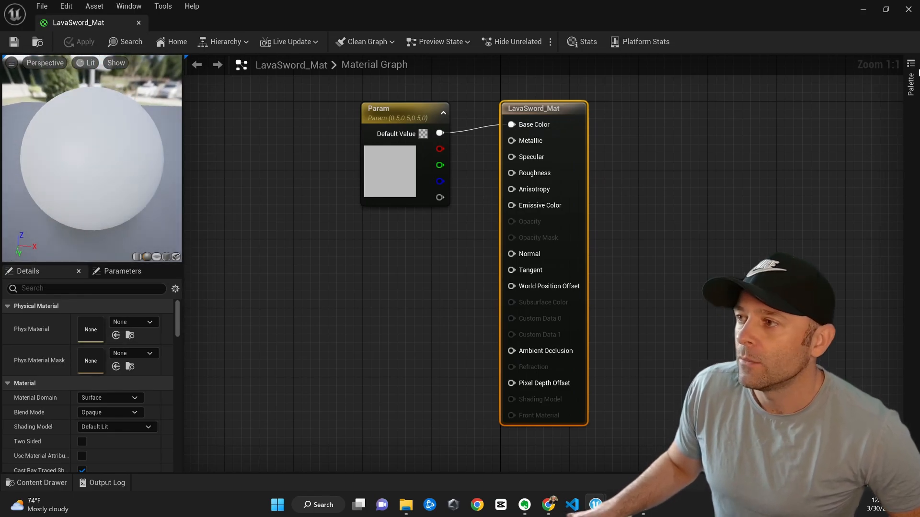
Step: Reduce the material editor to a smaller floating window and open the Textures folder inside Swords beneath it
{"action": "double_click", "coordinate": [798, 4]}
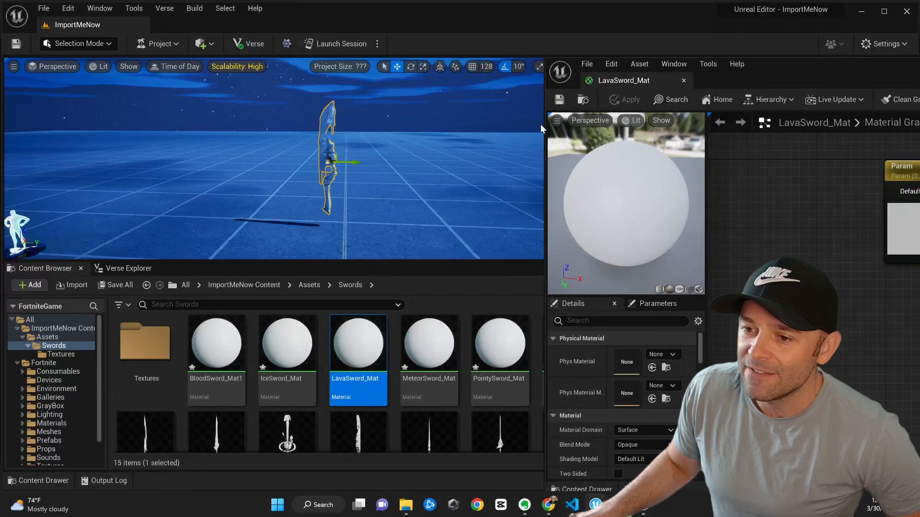
{"action": "left_click_drag", "start_coordinate": [540, 125], "coordinate": [376, 127]}
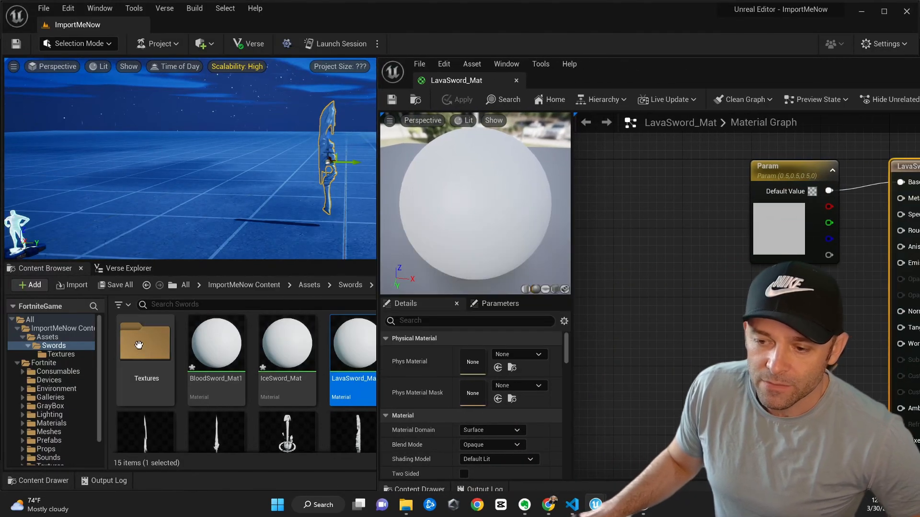
{"action": "double_click", "coordinate": [139, 345]}
{"action": "left_click_drag", "start_coordinate": [620, 67], "coordinate": [355, 8]}
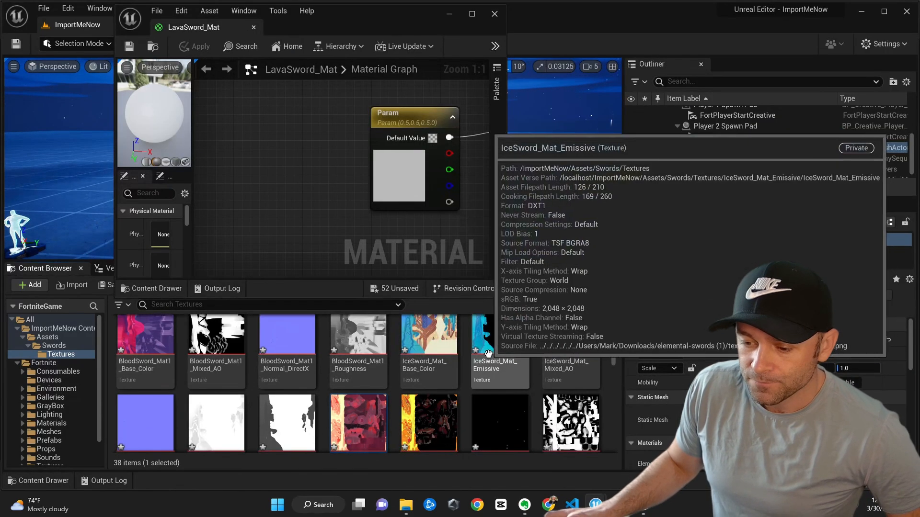
Step: Filter the Textures folder by "lava" and rearrange the layout so an enlarged sword view, the textures and the material graph are visible together
{"action": "scroll", "coordinate": [487, 353], "scroll_direction": "down", "scroll_amount": 2}
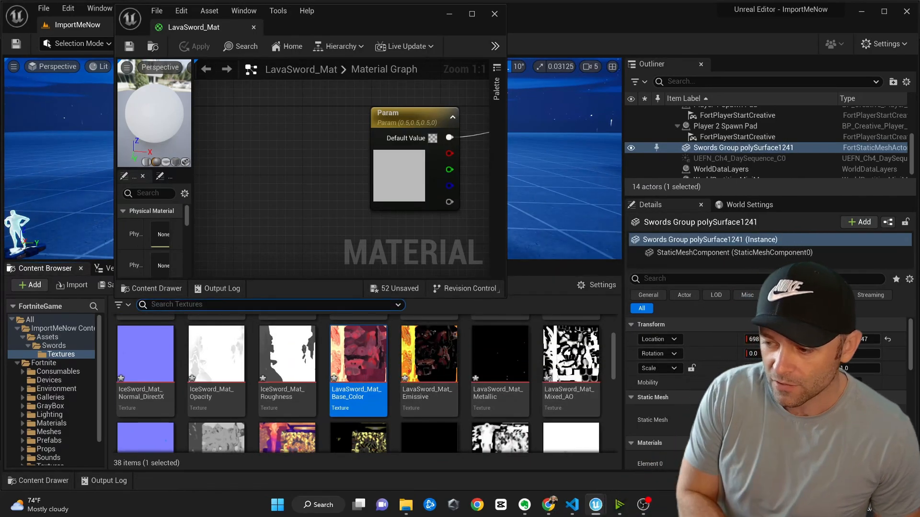
{"action": "type", "text": "lava"}
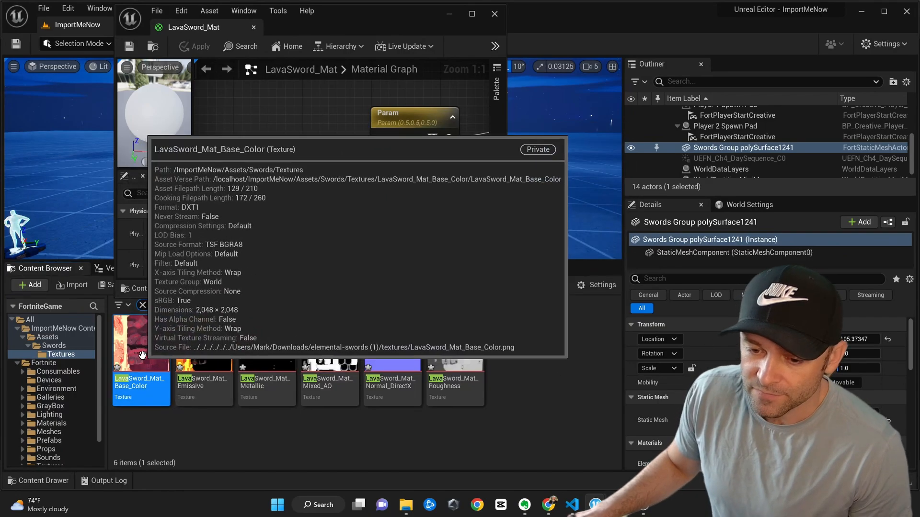
{"action": "left_click_drag", "start_coordinate": [285, 22], "coordinate": [552, 46]}
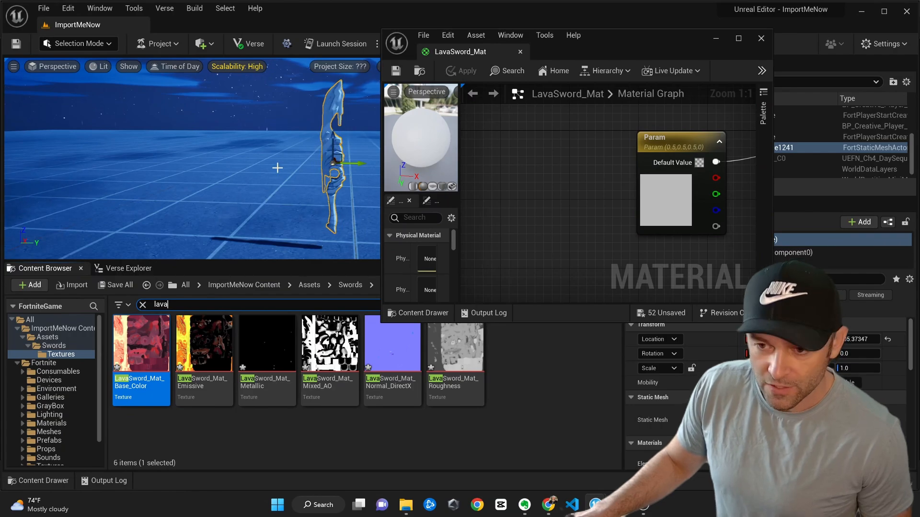
{"action": "mouse_move", "coordinate": [277, 167]}
{"action": "right_mouse_down"}
{"action": "mouse_move", "coordinate": [309, 168]}
{"action": "mouse_move", "coordinate": [265, 172]}
{"action": "right_mouse_up"}
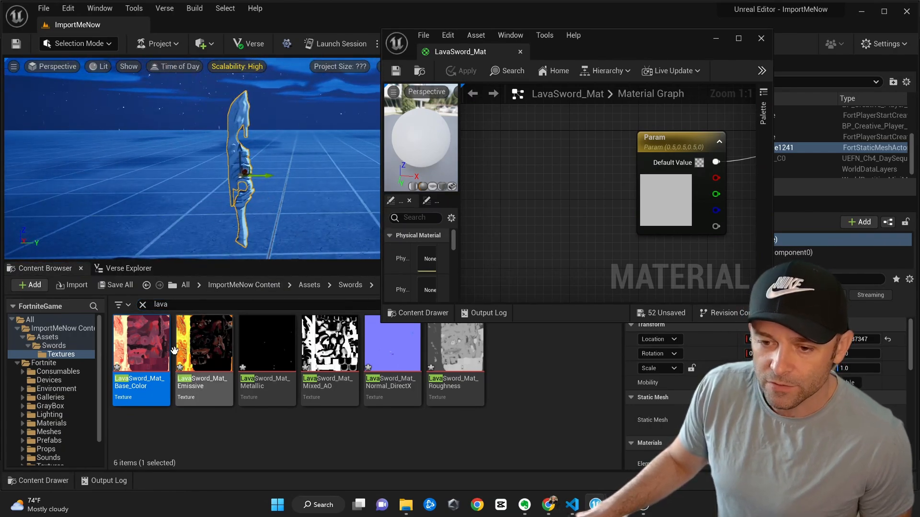
{"action": "left_click_drag", "start_coordinate": [210, 262], "coordinate": [211, 337]}
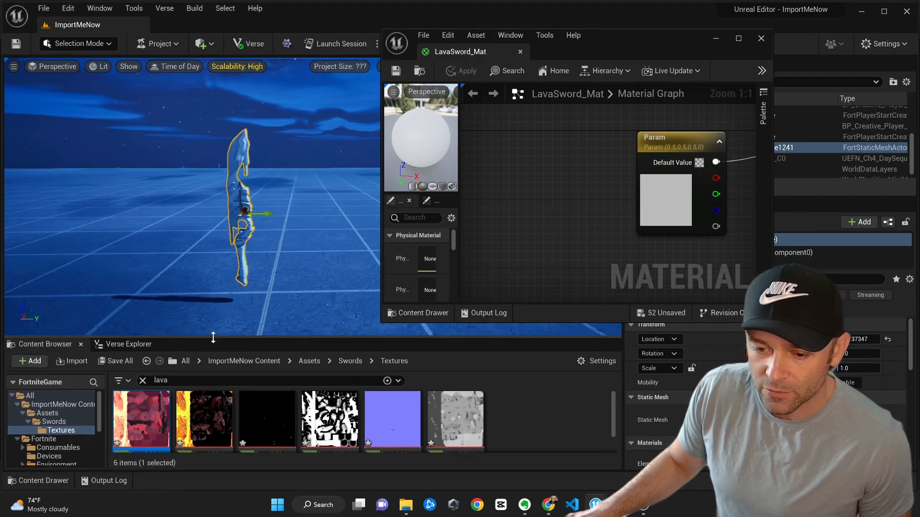
Step: Add the LavaSword_Mat_Base_Color texture to the LavaSword_Mat graph as a Texture Sample beside the Param node
{"action": "mouse_move", "coordinate": [142, 413]}
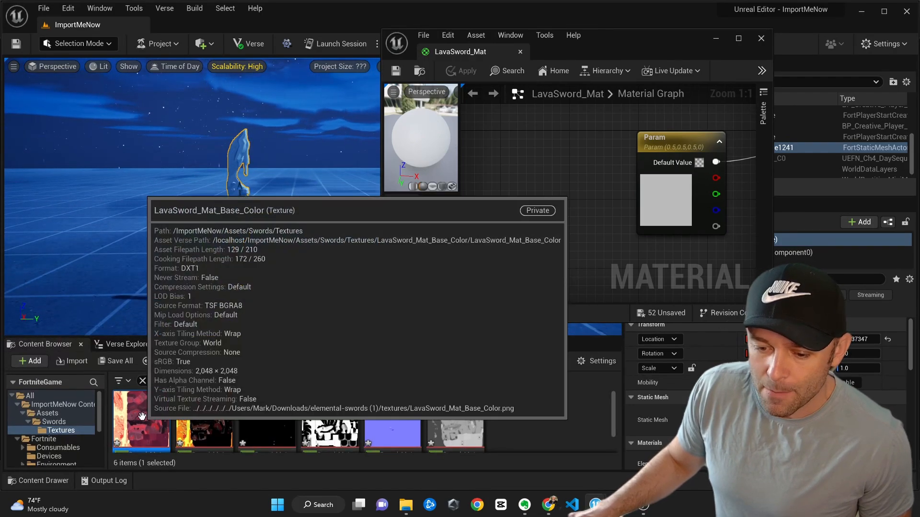
{"action": "left_click_drag", "start_coordinate": [141, 413], "coordinate": [511, 164]}
{"action": "scroll", "coordinate": [604, 203], "scroll_direction": "down", "scroll_amount": 3}
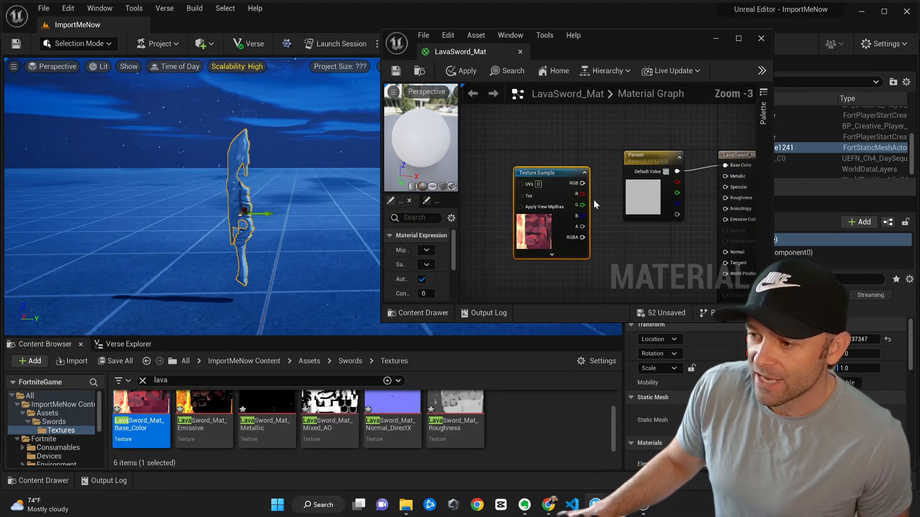
{"action": "right_click_drag", "start_coordinate": [608, 247], "coordinate": [584, 243]}
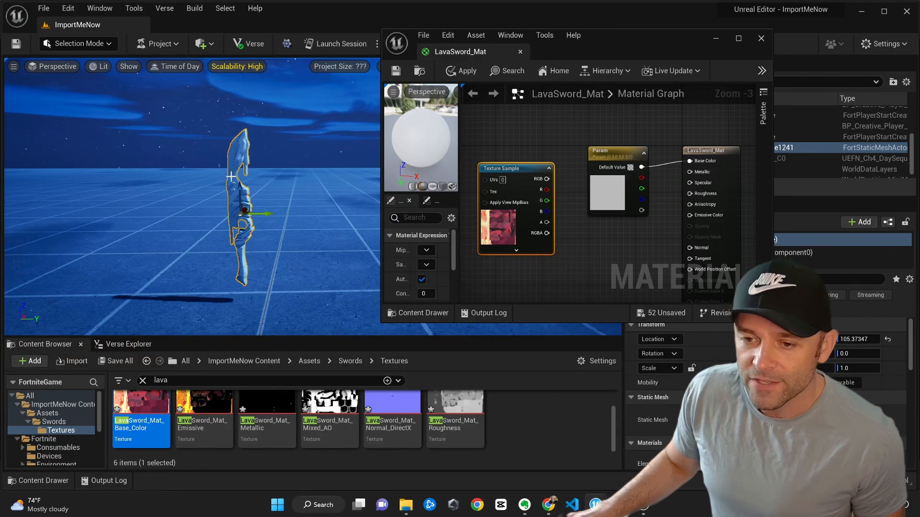
Step: Delete the Param node from the LavaSword_Mat graph
{"action": "scroll", "coordinate": [238, 168], "scroll_direction": "up", "scroll_amount": 3}
{"action": "right_click_drag", "start_coordinate": [207, 209], "coordinate": [225, 218]}
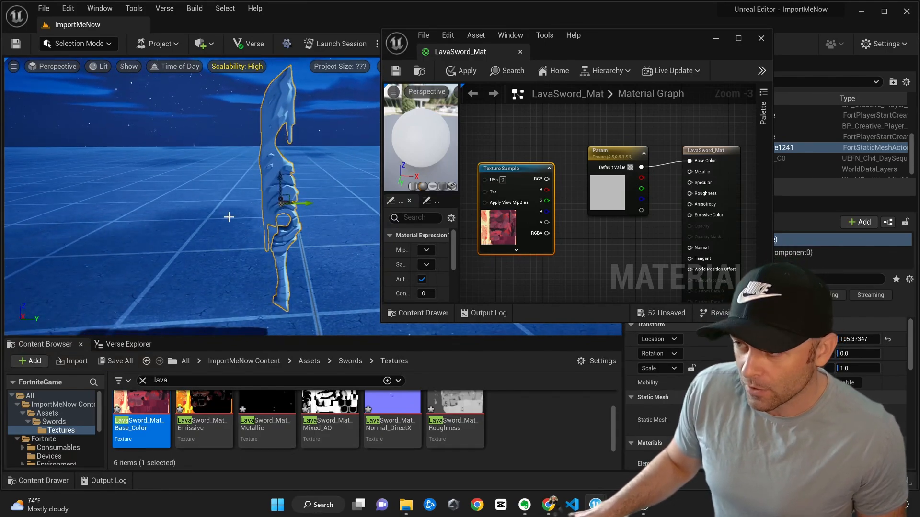
{"action": "left_click", "coordinate": [629, 155]}
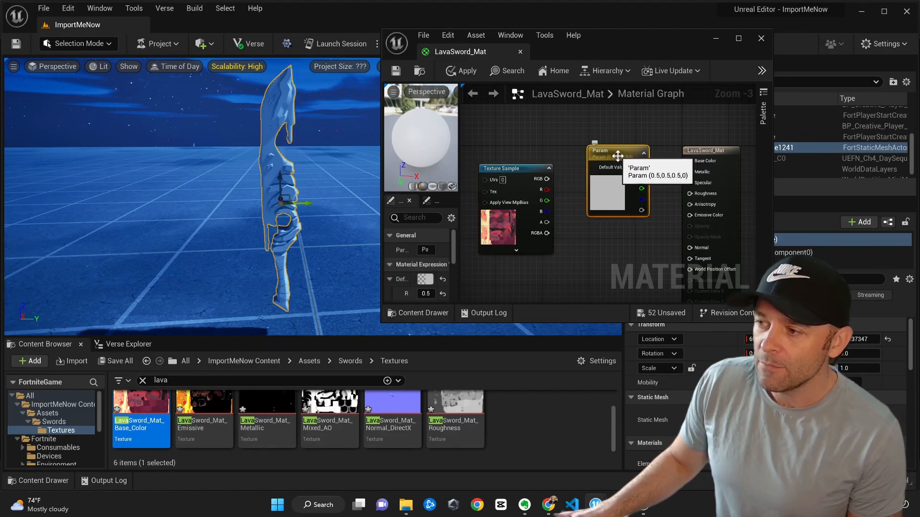
{"action": "key", "text": "Delete"}
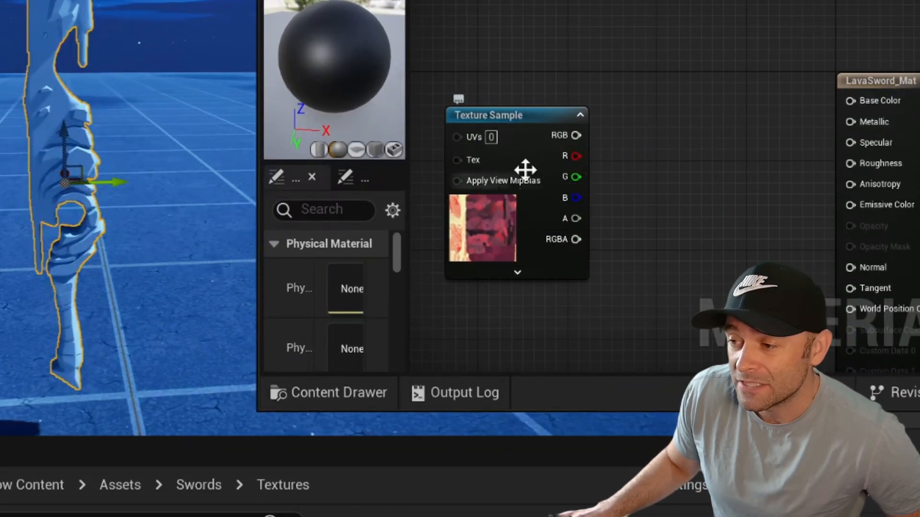
Step: Connect the base color Texture Sample's RGB output to Base Color, apply the material and view the deselected sword
{"action": "left_click_drag", "start_coordinate": [576, 136], "coordinate": [851, 101]}
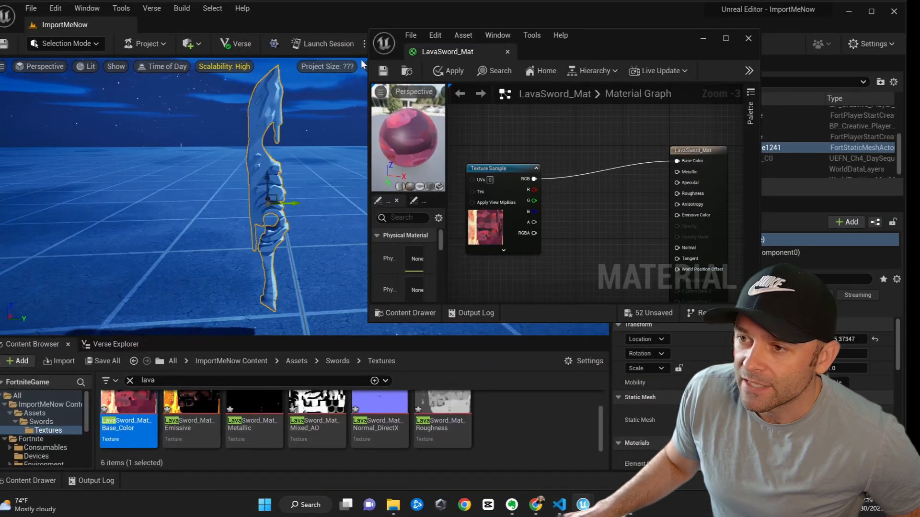
{"action": "left_click", "coordinate": [450, 71]}
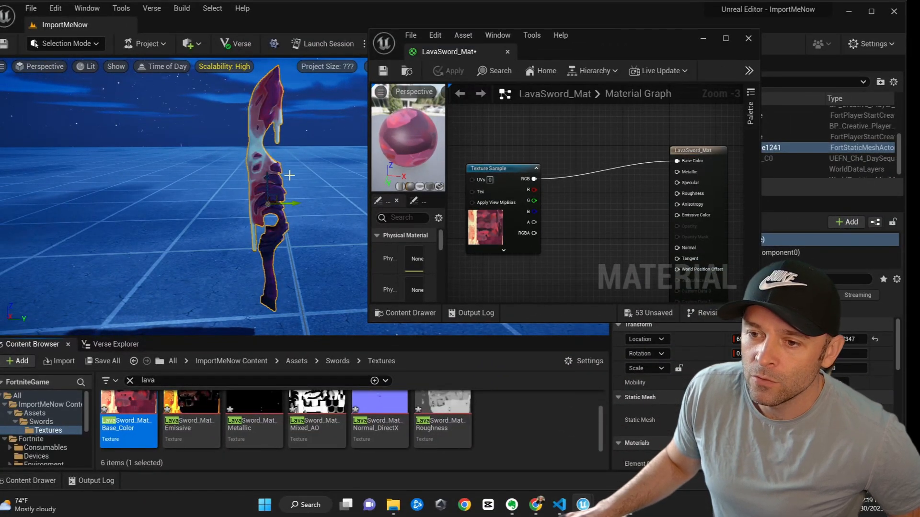
{"action": "left_click", "coordinate": [219, 164]}
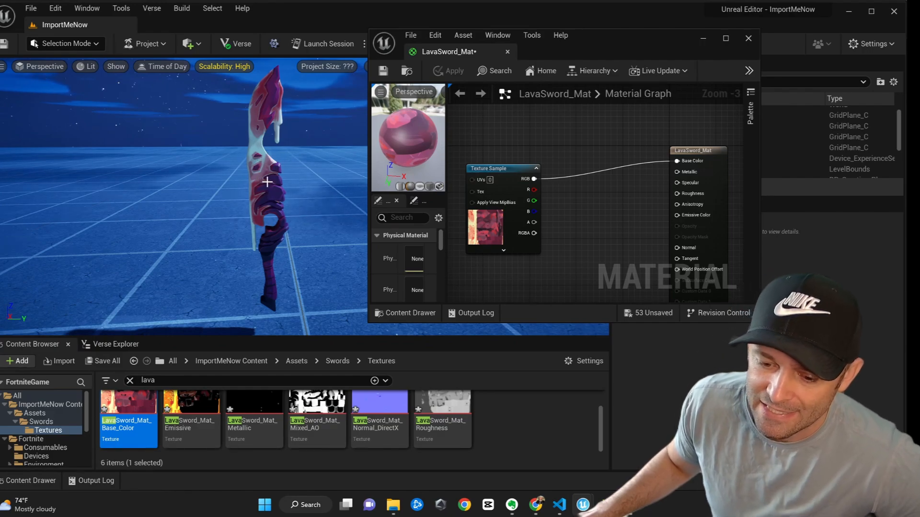
{"action": "left_click_drag", "start_coordinate": [248, 199], "coordinate": [294, 199], "text": "alt"}
Step: Add the LavaSword_Mat_Emissive texture below the base color sample, enlarging the editor window and spacing out the nodes
{"action": "left_click_drag", "start_coordinate": [506, 167], "coordinate": [504, 117]}
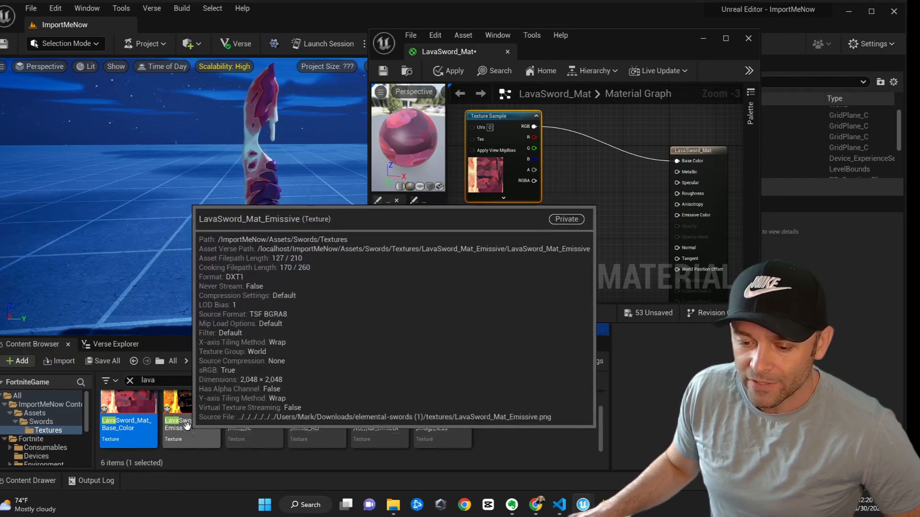
{"action": "scroll", "coordinate": [191, 427], "scroll_direction": "up", "scroll_amount": 1}
{"action": "scroll", "coordinate": [191, 427], "scroll_direction": "down", "scroll_amount": 1}
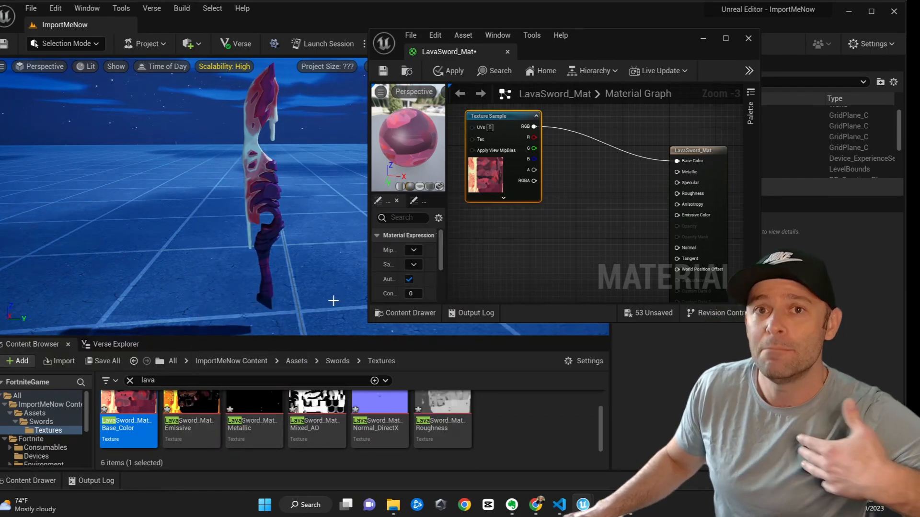
{"action": "mouse_move", "coordinate": [184, 411]}
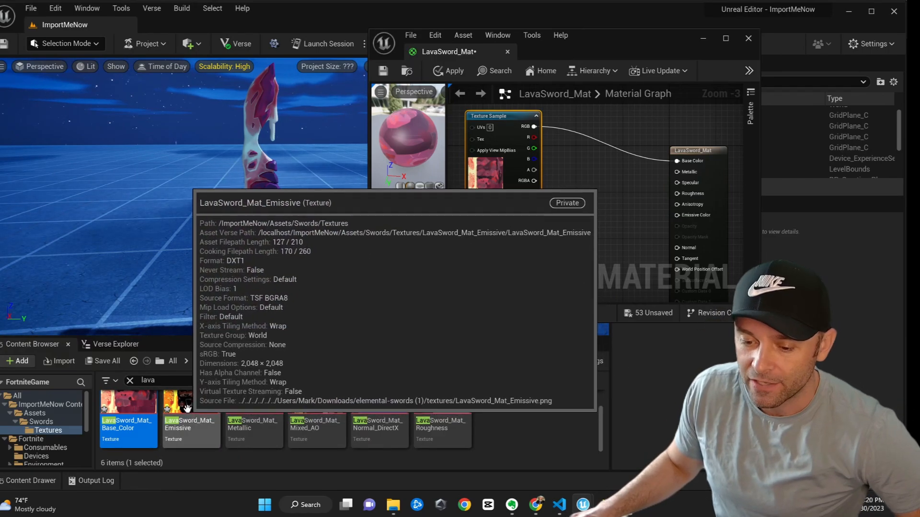
{"action": "left_click_drag", "start_coordinate": [184, 410], "coordinate": [478, 244]}
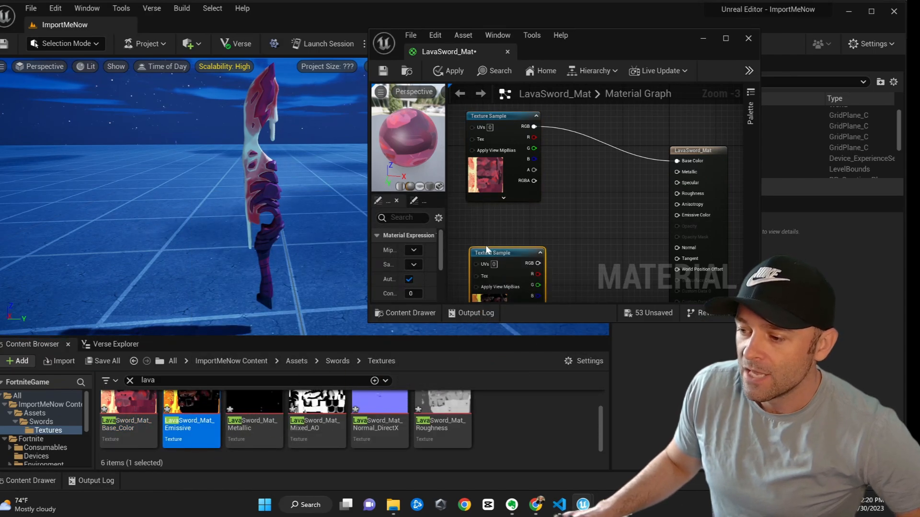
{"action": "left_click_drag", "start_coordinate": [559, 321], "coordinate": [547, 379]}
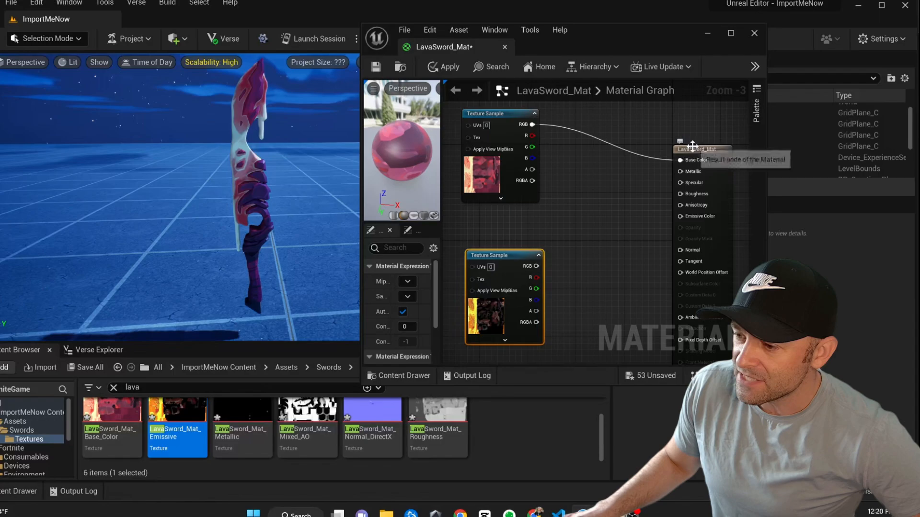
{"action": "left_click_drag", "start_coordinate": [690, 150], "coordinate": [678, 134]}
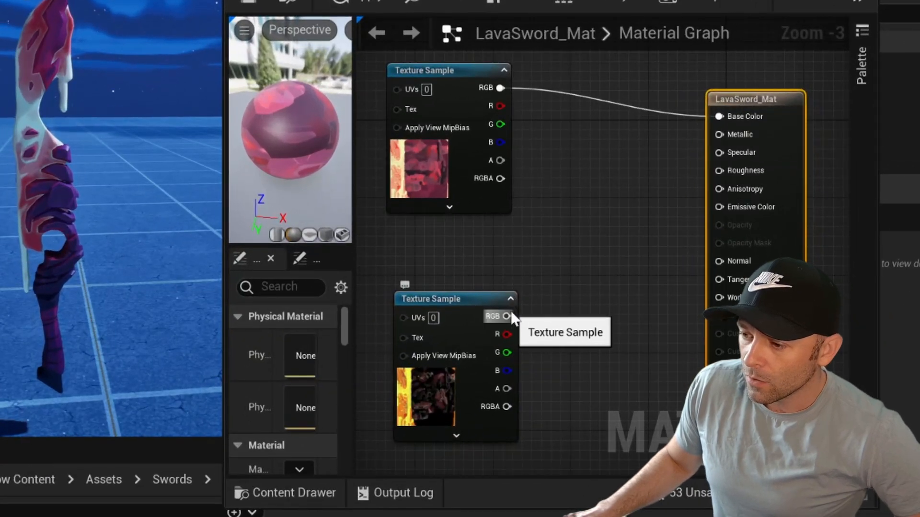
Step: Try the emissive texture's RGB output directly in Emissive Color on the sword, applying the material and disconnecting the wire
{"action": "left_click_drag", "start_coordinate": [506, 316], "coordinate": [717, 207]}
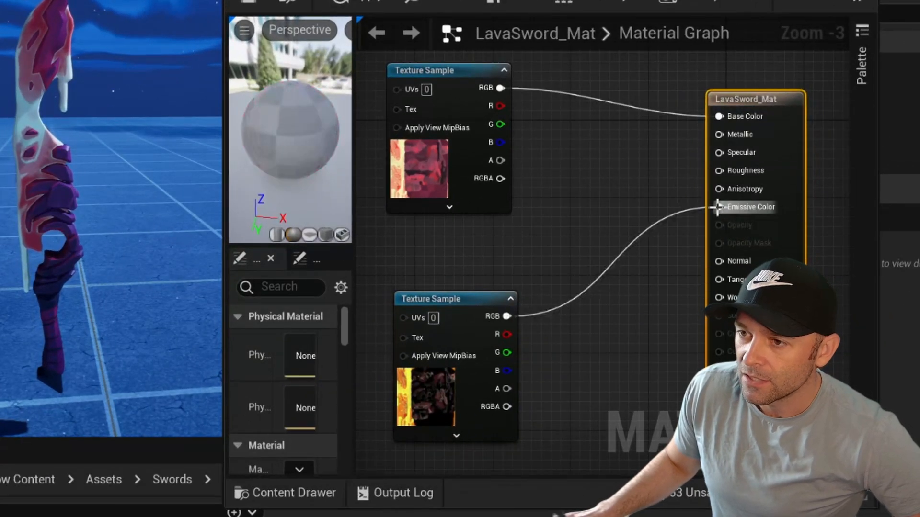
{"action": "left_click", "coordinate": [357, 3]}
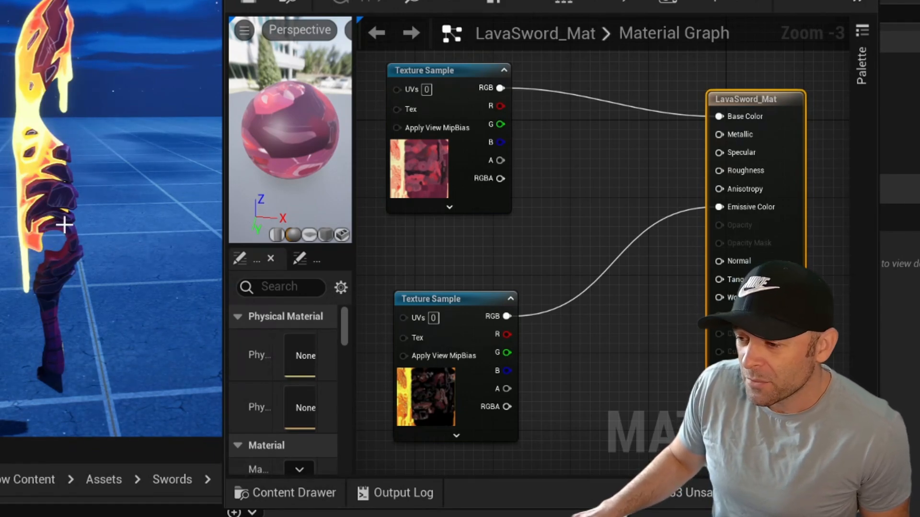
{"action": "left_click", "coordinate": [543, 315]}
{"action": "left_click", "coordinate": [543, 314], "text": "alt"}
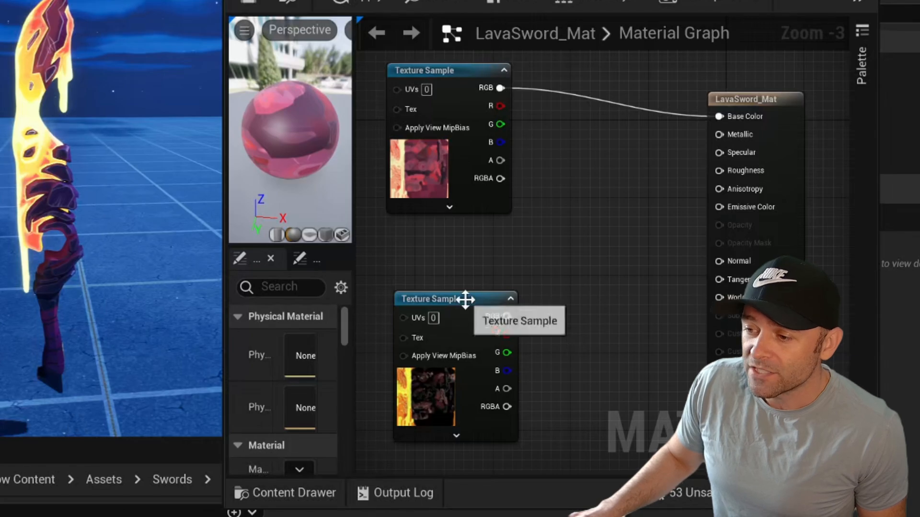
Step: Move the emissive Texture Sample up beneath the base color one and add a Constant node below it
{"action": "left_click_drag", "start_coordinate": [468, 300], "coordinate": [461, 247]}
{"action": "right_click", "coordinate": [526, 417]}
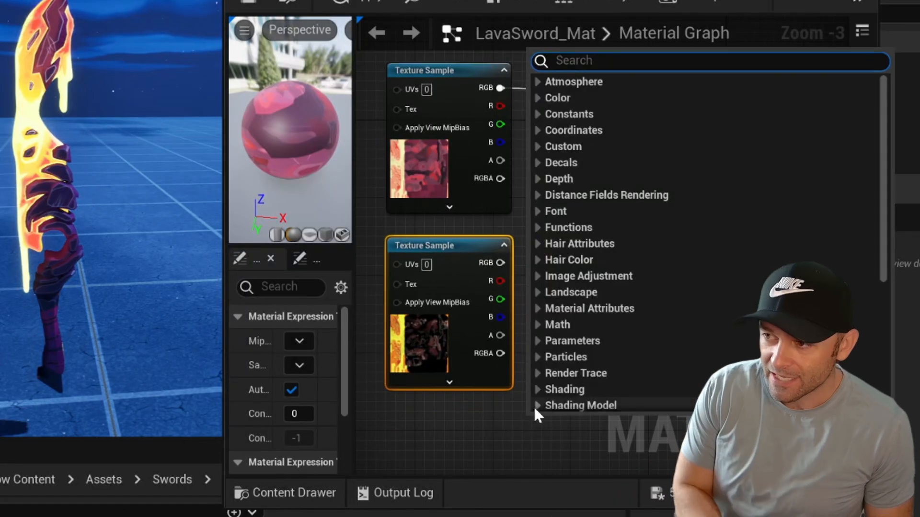
{"action": "type", "text": "con"}
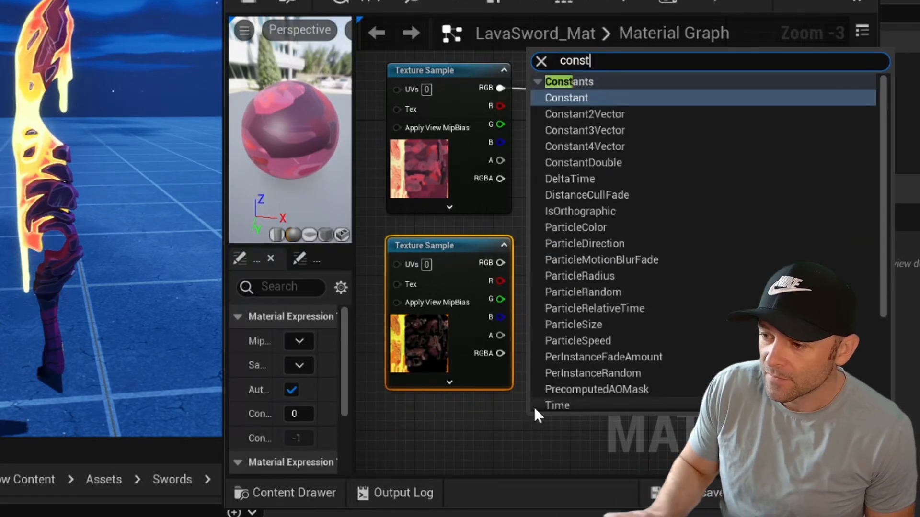
{"action": "type", "text": "st"}
{"action": "key", "text": "Return"}
{"action": "left_click_drag", "start_coordinate": [544, 424], "coordinate": [444, 427]}
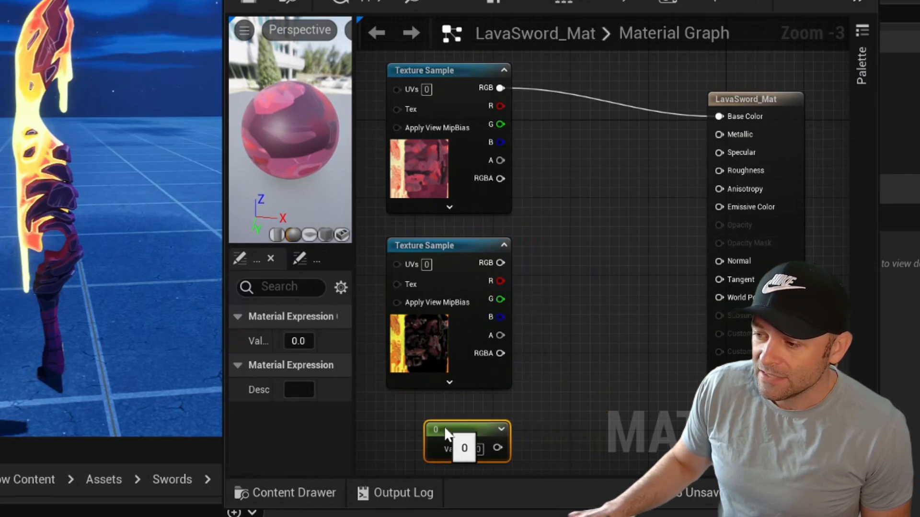
Step: Add a Multiply node and arrange it to the right of the emissive Texture Sample and the Constant
{"action": "right_click_drag", "start_coordinate": [579, 382], "coordinate": [576, 382]}
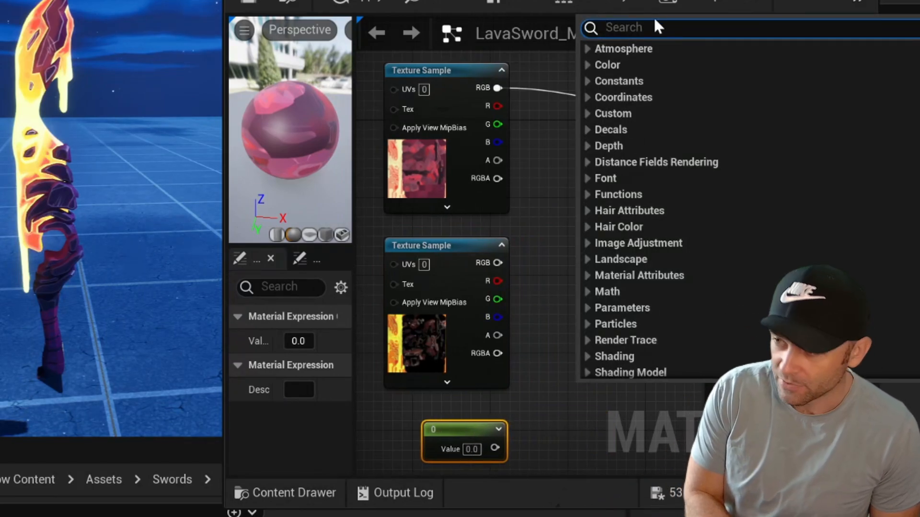
{"action": "type", "text": "mui"}
{"action": "key", "text": "BackSpace"}
{"action": "type", "text": "l"}
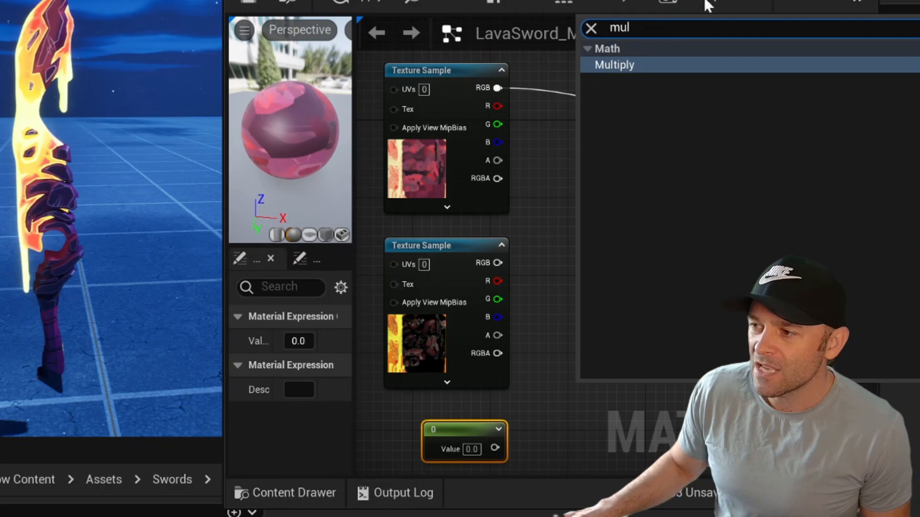
{"action": "left_click", "coordinate": [681, 63]}
{"action": "right_click_drag", "start_coordinate": [623, 283], "coordinate": [641, 168]}
{"action": "left_click_drag", "start_coordinate": [480, 330], "coordinate": [461, 398]}
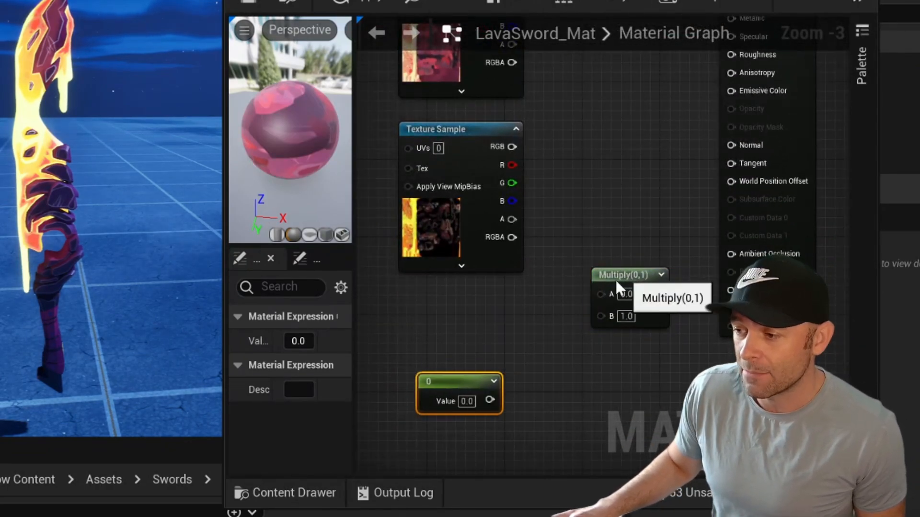
{"action": "left_click_drag", "start_coordinate": [615, 279], "coordinate": [610, 244]}
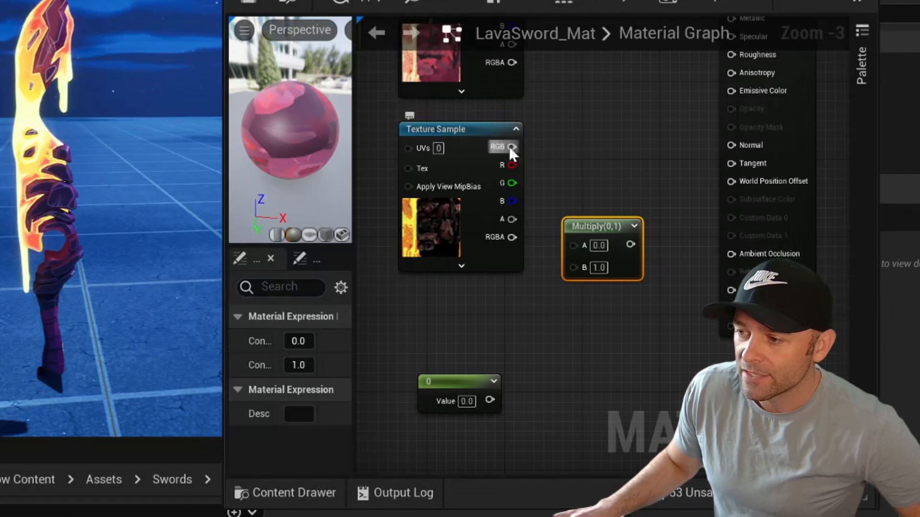
Step: Connect the emissive RGB output to Multiply's A input and the Constant to B, setting the Constant to 10
{"action": "left_click_drag", "start_coordinate": [511, 147], "coordinate": [574, 244]}
{"action": "left_click_drag", "start_coordinate": [489, 400], "coordinate": [574, 262]}
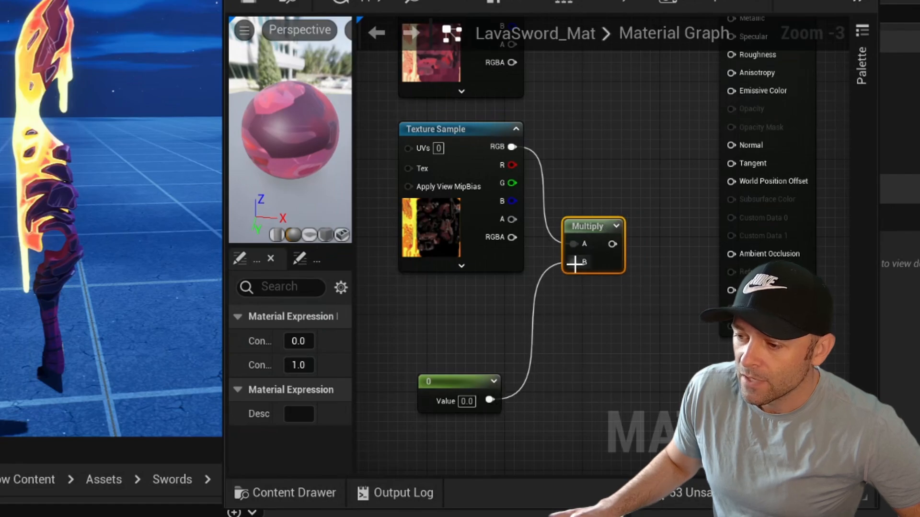
{"action": "left_click", "coordinate": [466, 402]}
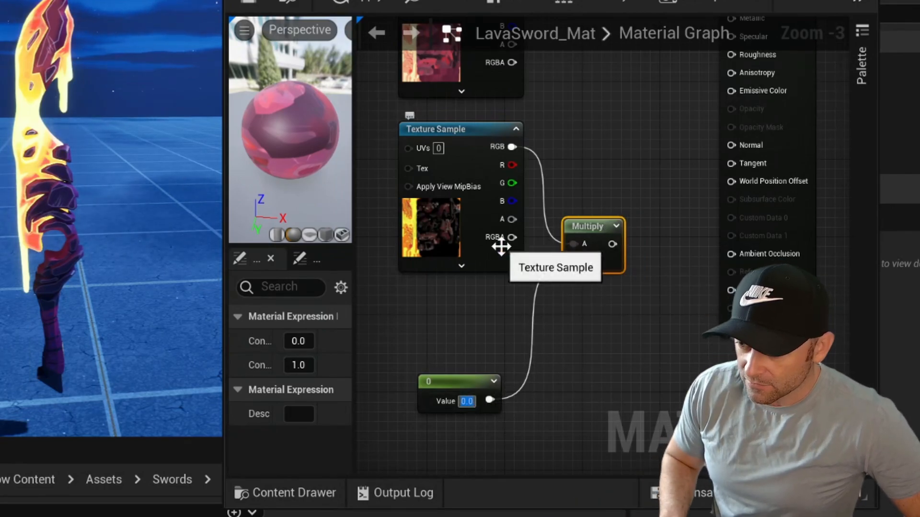
{"action": "type", "text": "10"}
{"action": "key", "text": "Return"}
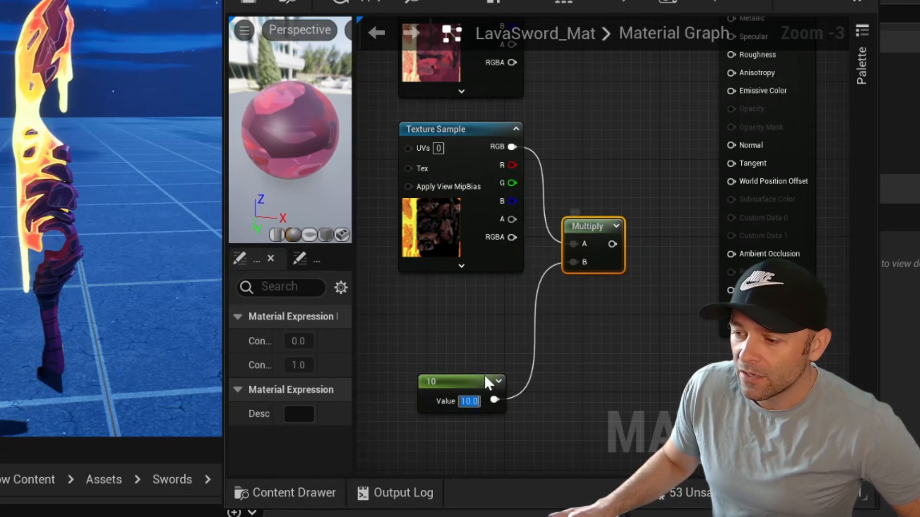
Step: Connect the Multiply output to Emissive Color and apply the material to the sword
{"action": "right_click_drag", "start_coordinate": [599, 334], "coordinate": [602, 349]}
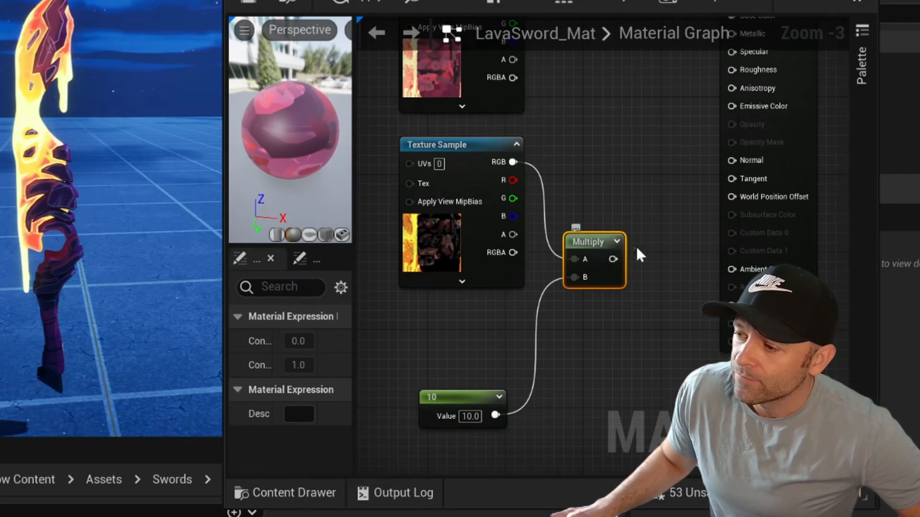
{"action": "right_click_drag", "start_coordinate": [640, 254], "coordinate": [623, 281]}
{"action": "left_click_drag", "start_coordinate": [609, 288], "coordinate": [728, 136]}
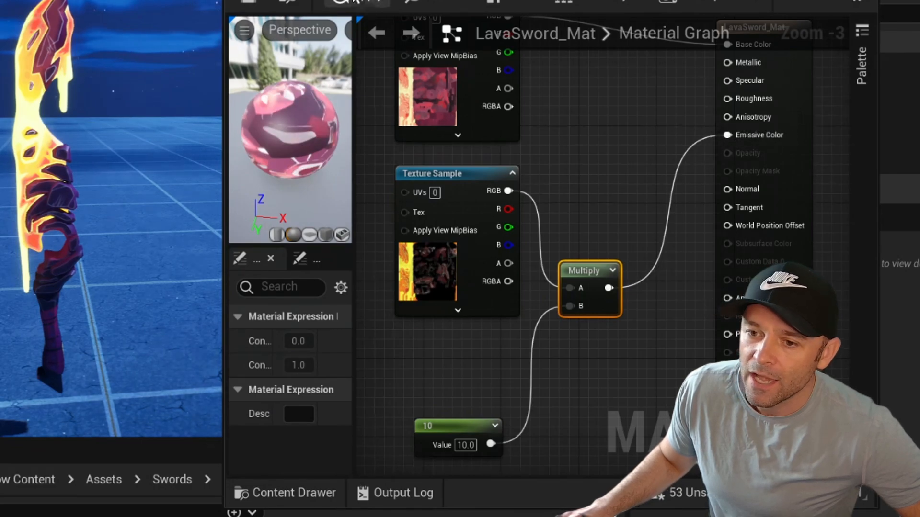
{"action": "left_click", "coordinate": [355, 2]}
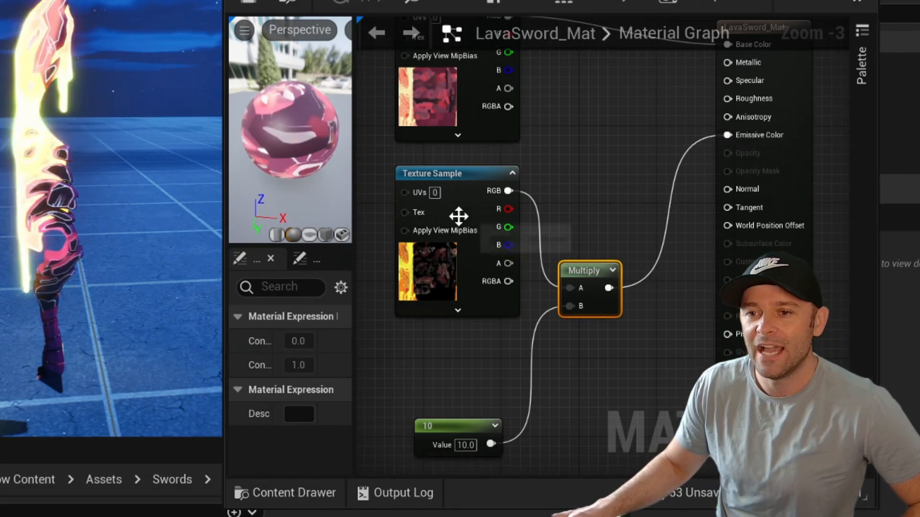
Step: Set the Constant to 8, placing its node closer under the emissive Texture Sample, and apply the material
{"action": "left_click", "coordinate": [466, 445]}
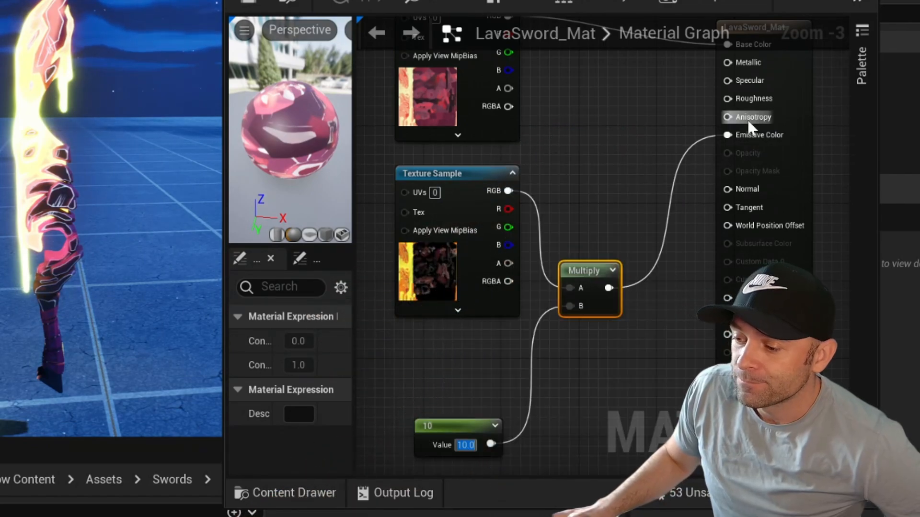
{"action": "left_click_drag", "start_coordinate": [469, 421], "coordinate": [468, 363]}
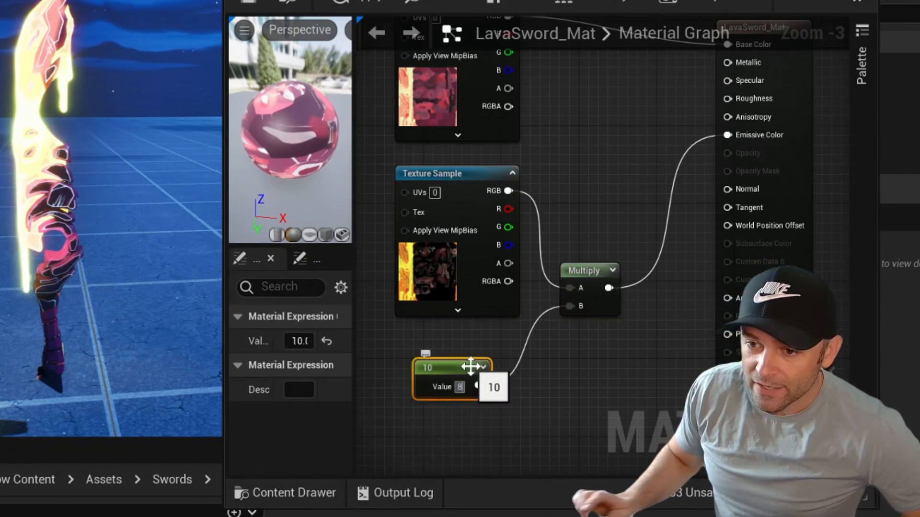
{"action": "type", "text": "8"}
{"action": "key", "text": "Return"}
{"action": "left_click", "coordinate": [355, 3]}
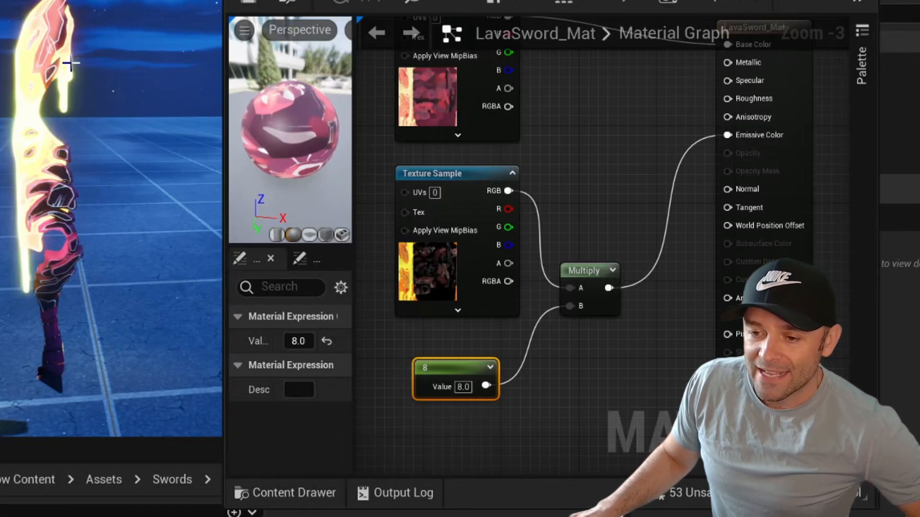
Step: Disconnect the Multiply node from Emissive Color, apply the material and inspect the sword without its glow
{"action": "left_click", "coordinate": [648, 274], "text": "alt"}
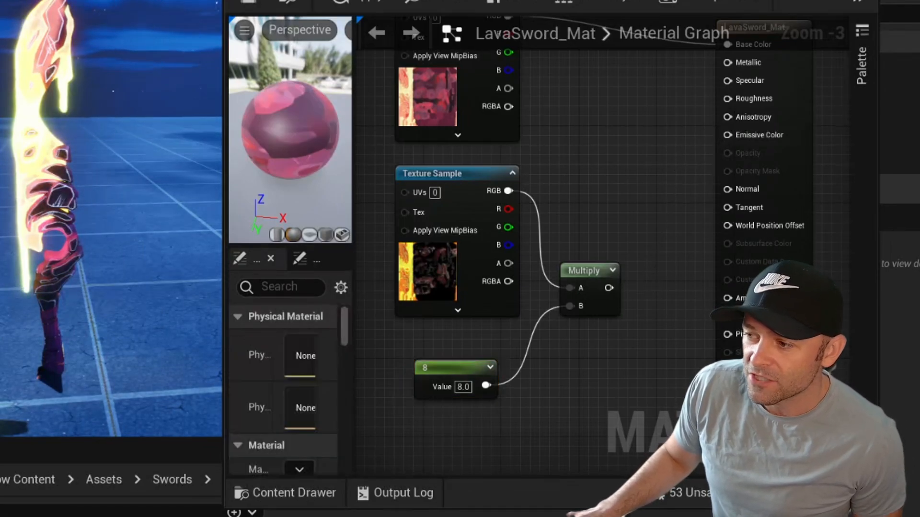
{"action": "left_click", "coordinate": [334, 6]}
{"action": "scroll", "coordinate": [122, 291], "scroll_direction": "up", "scroll_amount": 3}
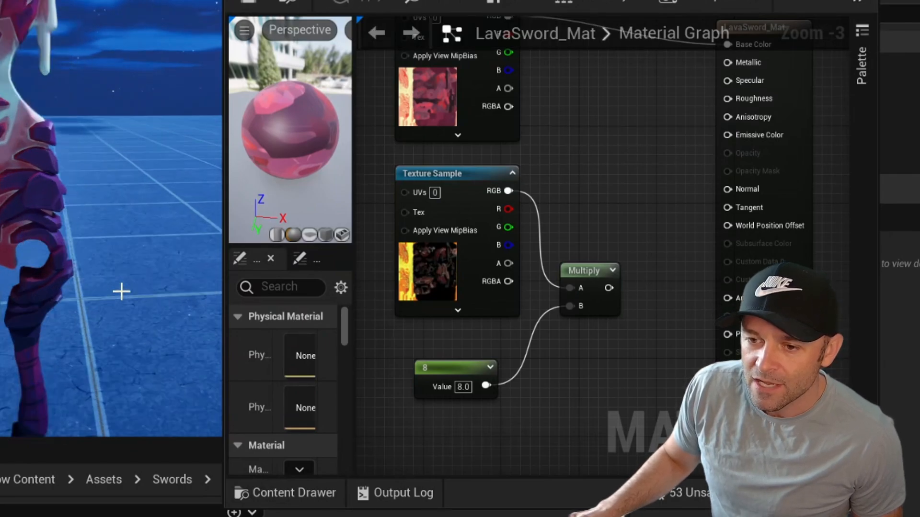
{"action": "left_click_drag", "start_coordinate": [122, 291], "coordinate": [123, 284], "text": "alt"}
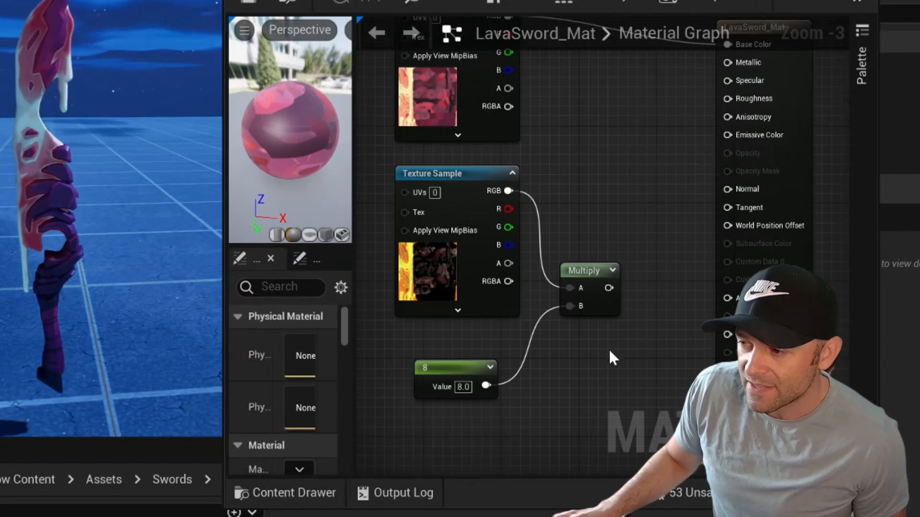
{"action": "right_click_drag", "start_coordinate": [608, 348], "coordinate": [575, 291]}
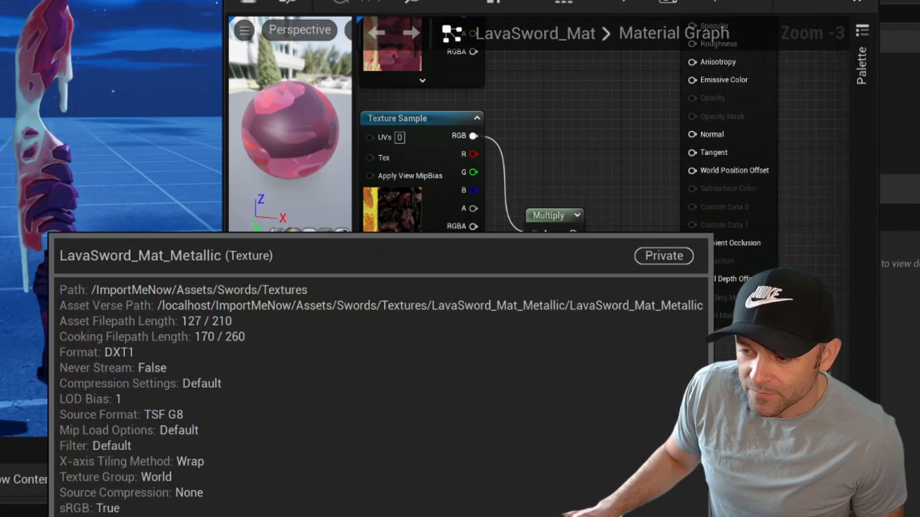
Step: Add the LavaSword_Mat_Metallic texture to the graph and place its node below Multiply, closer to the material node
{"action": "left_click_drag", "start_coordinate": [72, 508], "coordinate": [432, 402]}
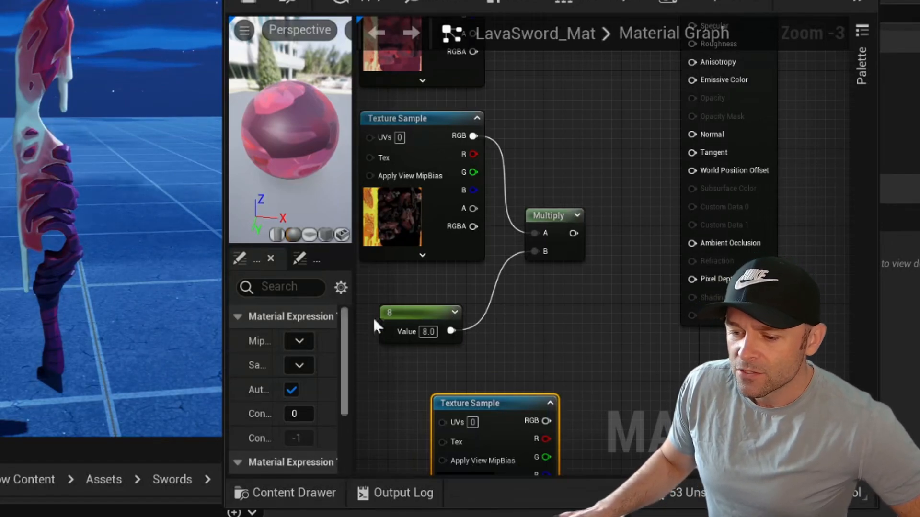
{"action": "right_click_drag", "start_coordinate": [611, 395], "coordinate": [609, 329]}
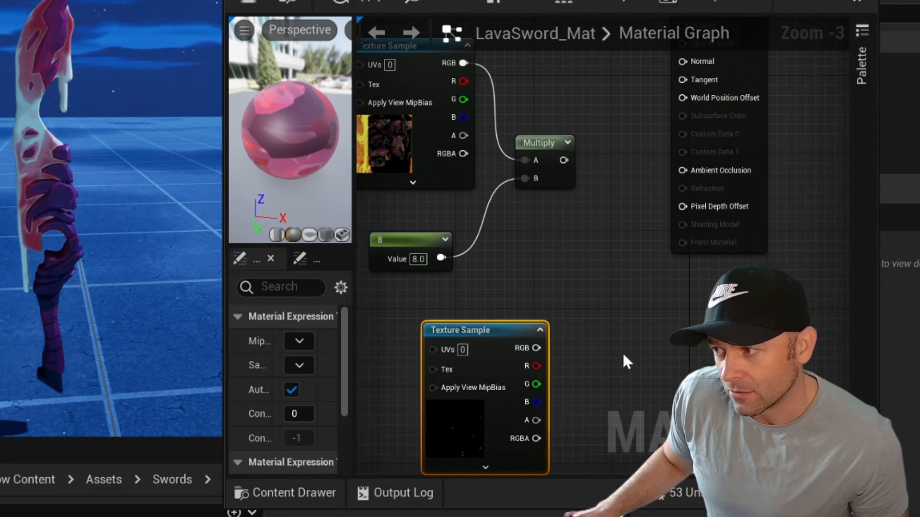
{"action": "right_click_drag", "start_coordinate": [641, 262], "coordinate": [562, 345]}
{"action": "left_click_drag", "start_coordinate": [482, 419], "coordinate": [545, 321]}
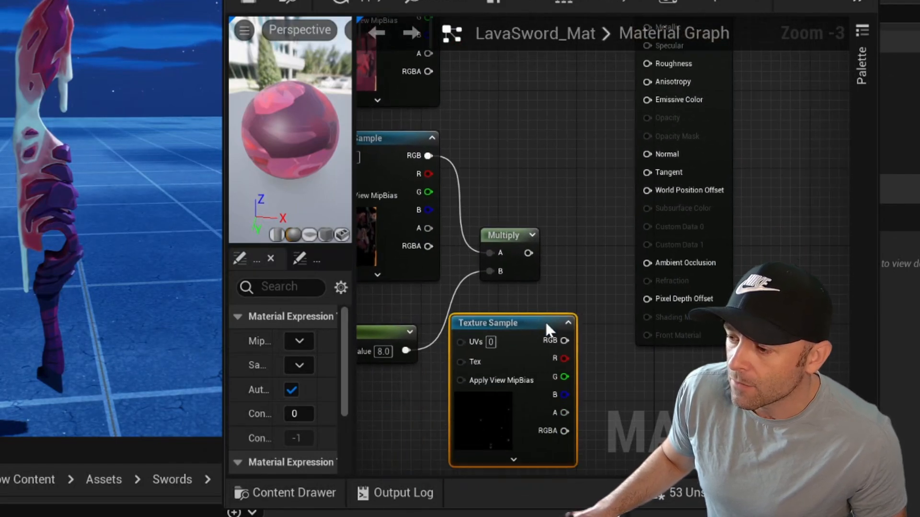
Step: Connect the metallic texture's RGB output to Metallic, apply the material and inspect the sword up close
{"action": "right_click_drag", "start_coordinate": [572, 249], "coordinate": [575, 341]}
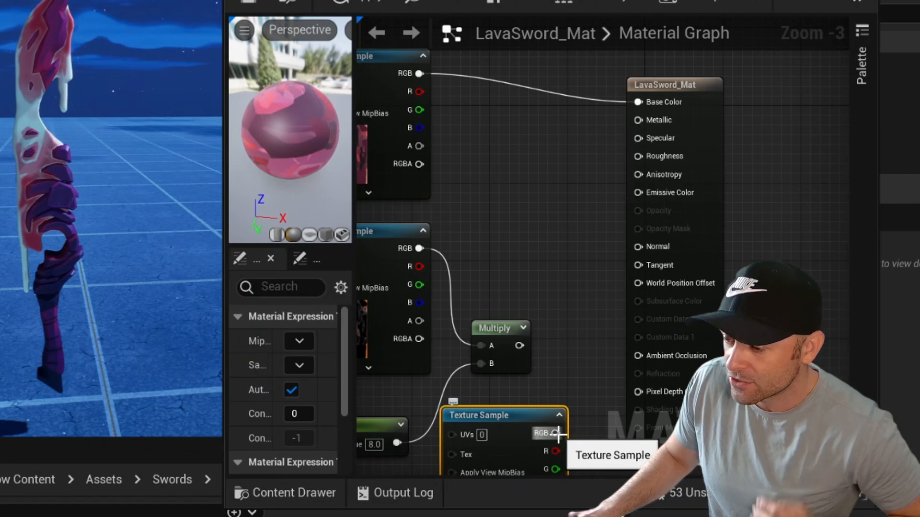
{"action": "left_click_drag", "start_coordinate": [557, 433], "coordinate": [639, 121]}
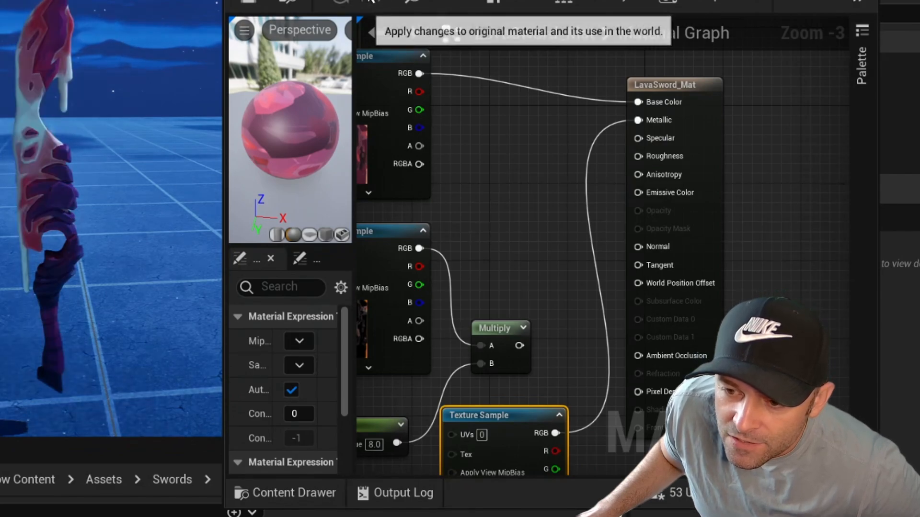
{"action": "scroll", "coordinate": [90, 202], "scroll_direction": "up", "scroll_amount": 2}
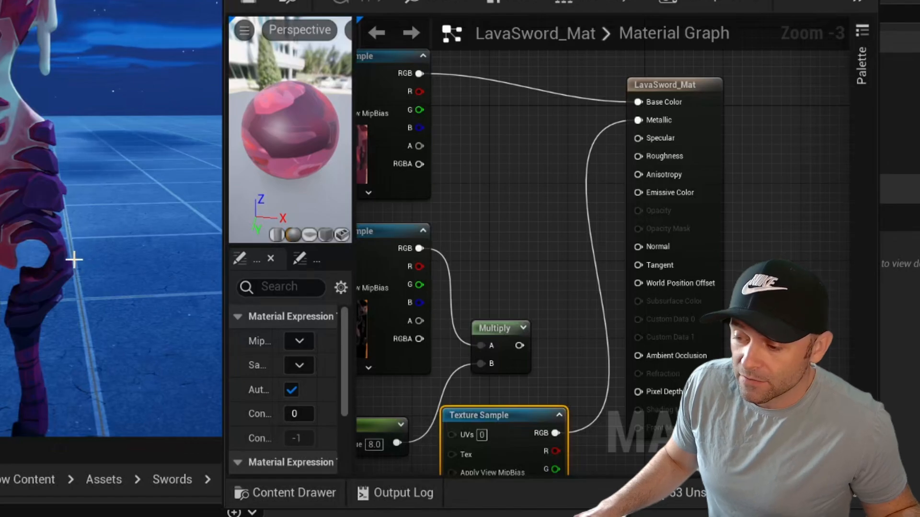
Step: Add the black-and-white ambient occlusion texture to the graph beside the metallic Texture Sample
{"action": "right_click_drag", "start_coordinate": [511, 390], "coordinate": [596, 127]}
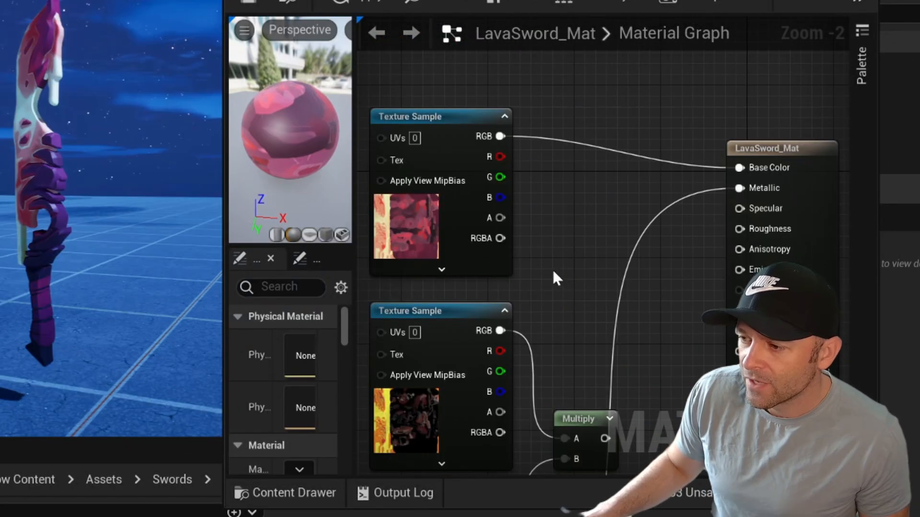
{"action": "right_click_drag", "start_coordinate": [556, 278], "coordinate": [566, 136]}
{"action": "scroll", "coordinate": [546, 373], "scroll_direction": "down", "scroll_amount": 3}
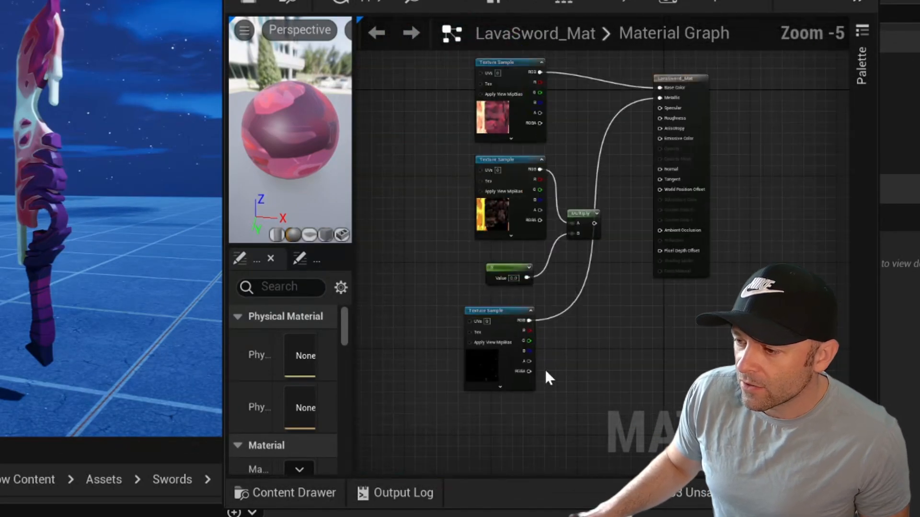
{"action": "scroll", "coordinate": [559, 338], "scroll_direction": "up", "scroll_amount": 2}
{"action": "right_click_drag", "start_coordinate": [632, 263], "coordinate": [597, 373]}
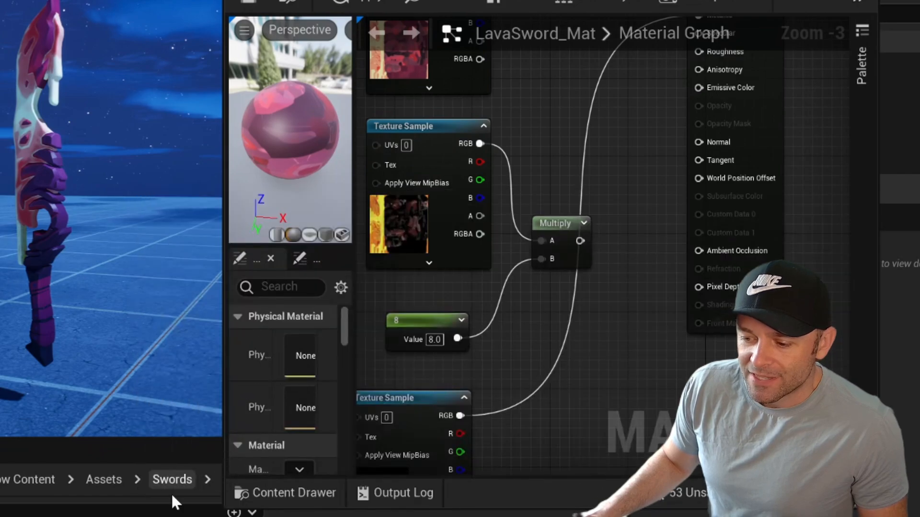
{"action": "left_click_drag", "start_coordinate": [173, 515], "coordinate": [618, 418]}
{"action": "right_click_drag", "start_coordinate": [580, 396], "coordinate": [621, 329]}
Step: Change the level's preview Time of Day to daylight and bring the whole sword into view
{"action": "scroll", "coordinate": [74, 199], "scroll_direction": "up", "scroll_amount": 2}
{"action": "right_click_drag", "start_coordinate": [74, 199], "coordinate": [95, 215]}
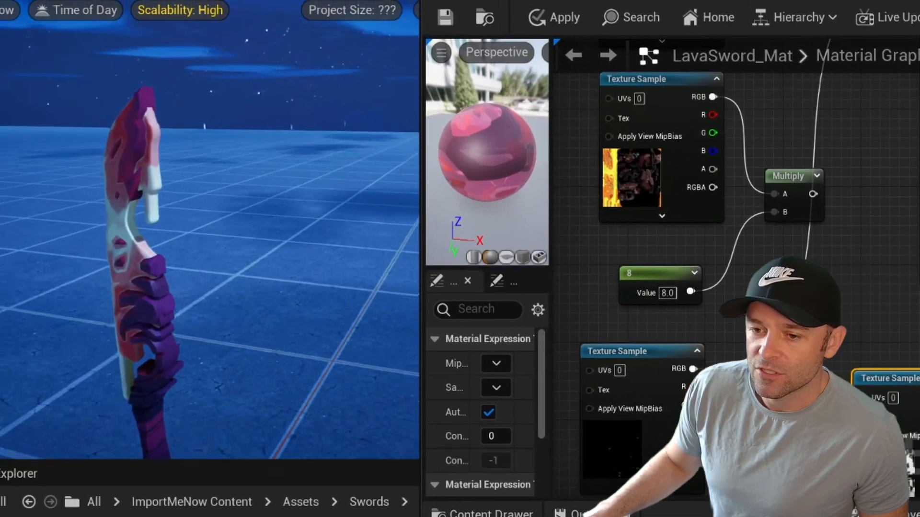
{"action": "mouse_move", "coordinate": [265, 227]}
{"action": "right_mouse_down"}
{"action": "mouse_move", "coordinate": [254, 264]}
{"action": "mouse_move", "coordinate": [266, 228]}
{"action": "right_mouse_up"}
{"action": "left_click", "coordinate": [176, 21]}
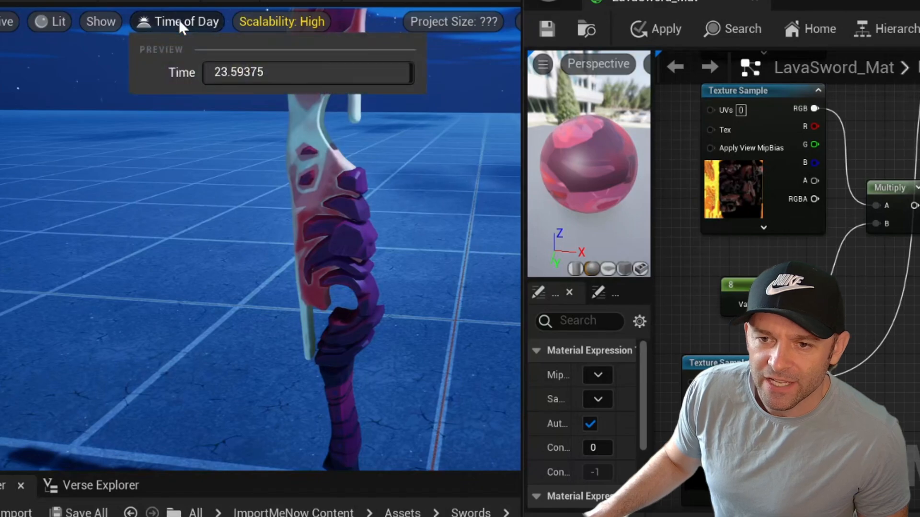
{"action": "left_click_drag", "start_coordinate": [225, 71], "coordinate": [204, 72]}
{"action": "mouse_move", "coordinate": [363, 72]}
{"action": "left_mouse_down"}
{"action": "mouse_move", "coordinate": [386, 72]}
{"action": "mouse_move", "coordinate": [359, 72]}
{"action": "left_mouse_up"}
{"action": "right_click_drag", "start_coordinate": [221, 131], "coordinate": [288, 228]}
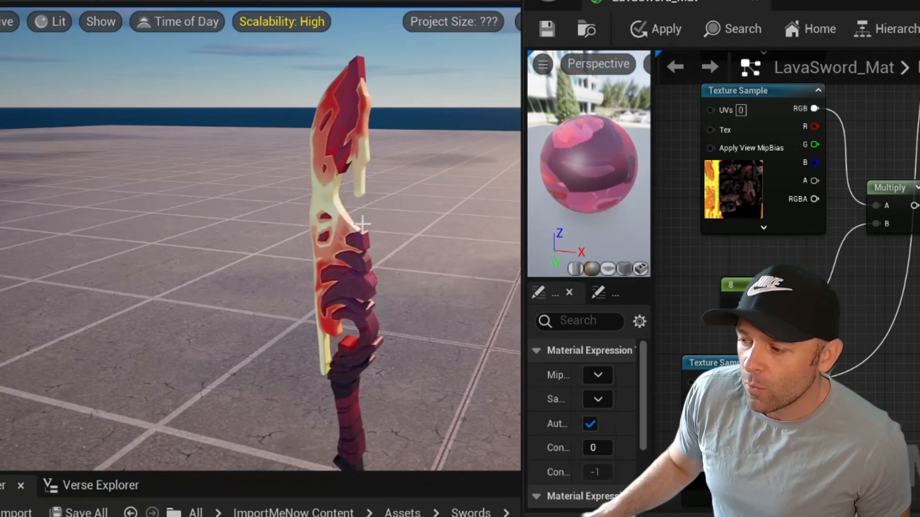
Step: Connect the black-and-white texture's RGB output to Ambient Occlusion, apply the material and inspect the sword's shading
{"action": "right_click_drag", "start_coordinate": [887, 400], "coordinate": [886, 295]}
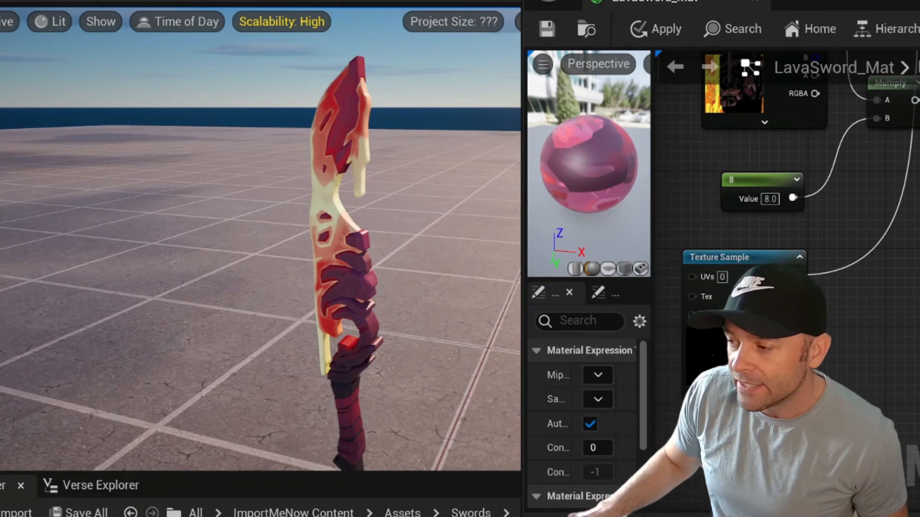
{"action": "left_click_drag", "start_coordinate": [919, 322], "coordinate": [909, 306]}
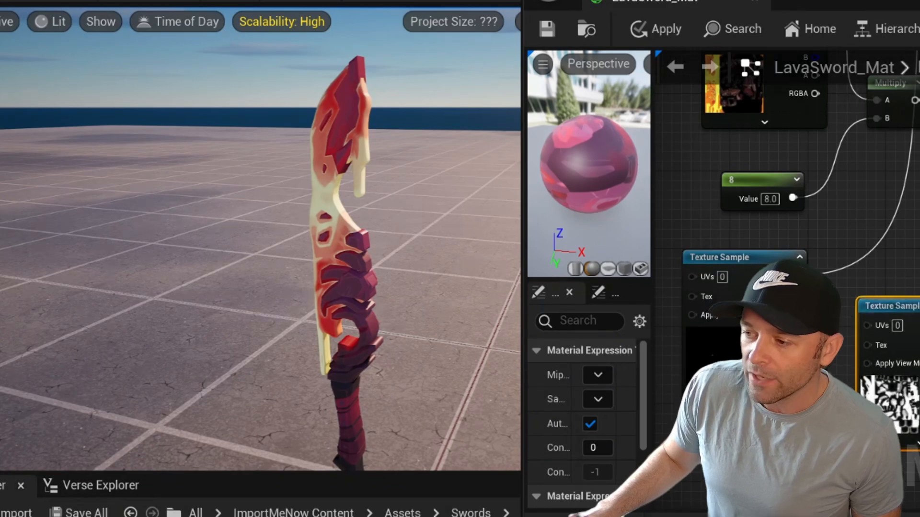
{"action": "right_click_drag", "start_coordinate": [862, 216], "coordinate": [790, 287]}
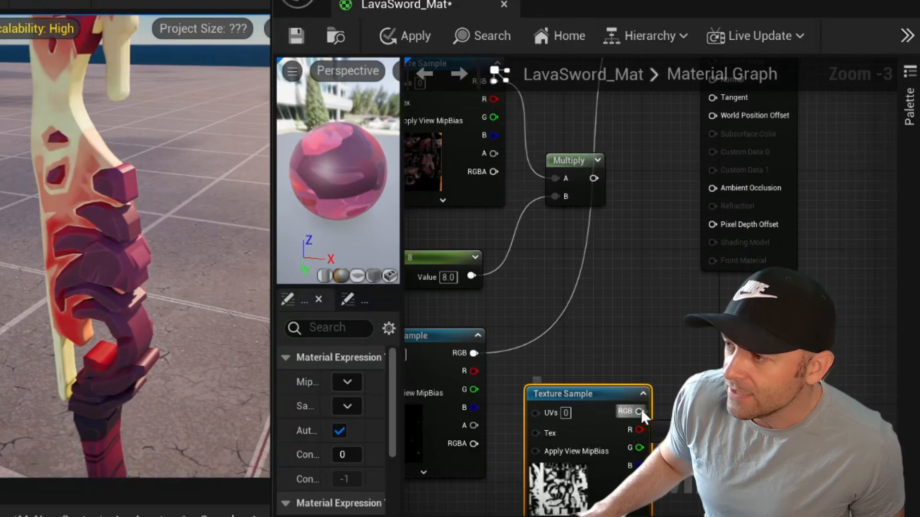
{"action": "left_click_drag", "start_coordinate": [642, 413], "coordinate": [712, 189]}
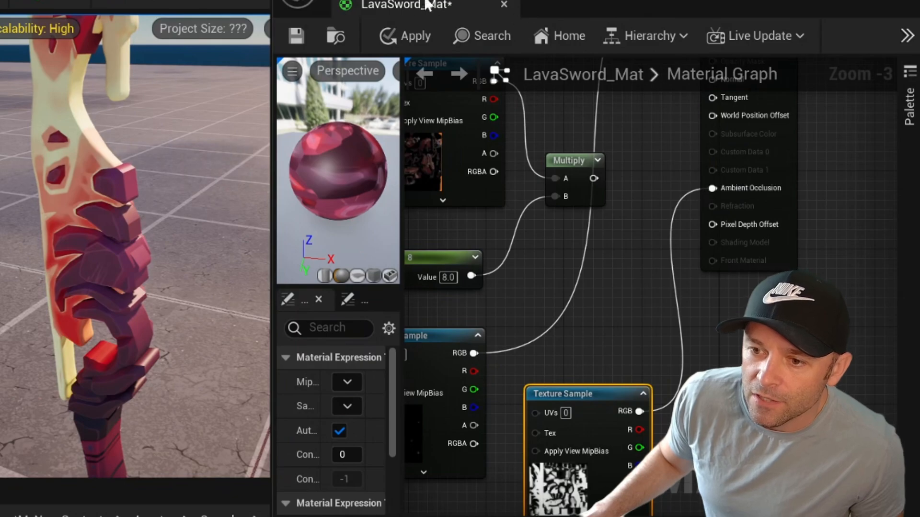
{"action": "left_click", "coordinate": [408, 31]}
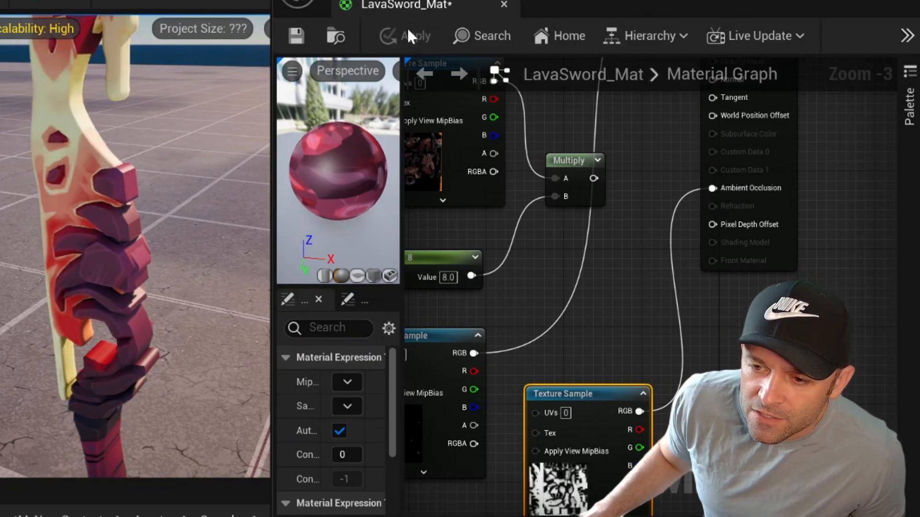
{"action": "scroll", "coordinate": [113, 270], "scroll_direction": "up", "scroll_amount": 3}
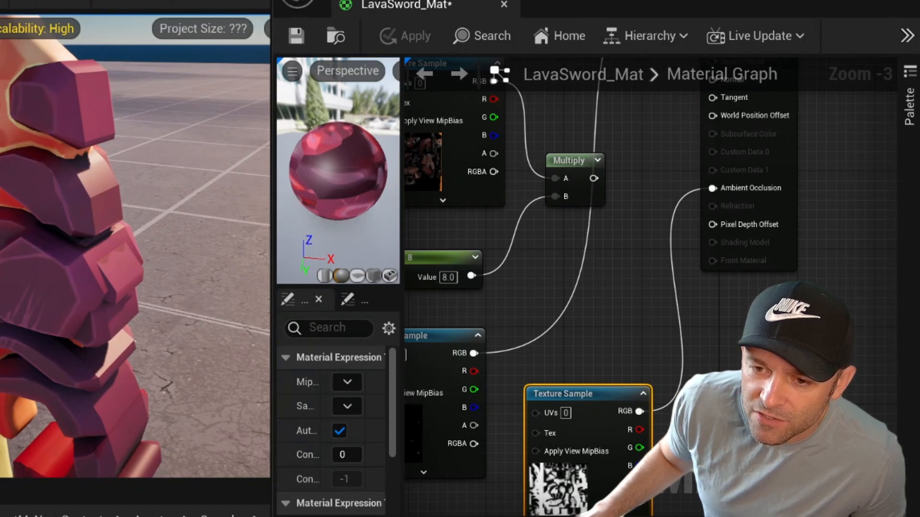
{"action": "scroll", "coordinate": [48, 258], "scroll_direction": "down", "scroll_amount": 5}
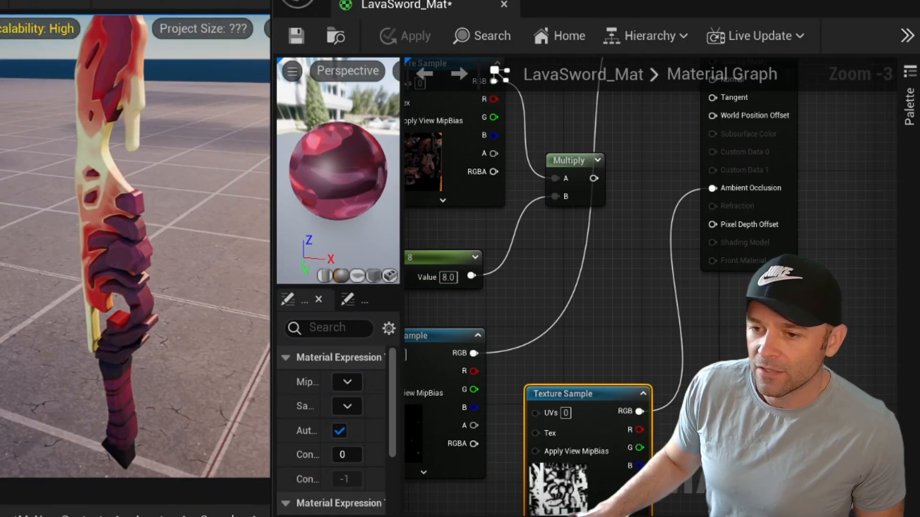
Step: Disconnect the black-and-white texture from Ambient Occlusion and reconnect it to compare the shading in the material preview
{"action": "left_click", "coordinate": [681, 393], "text": "alt"}
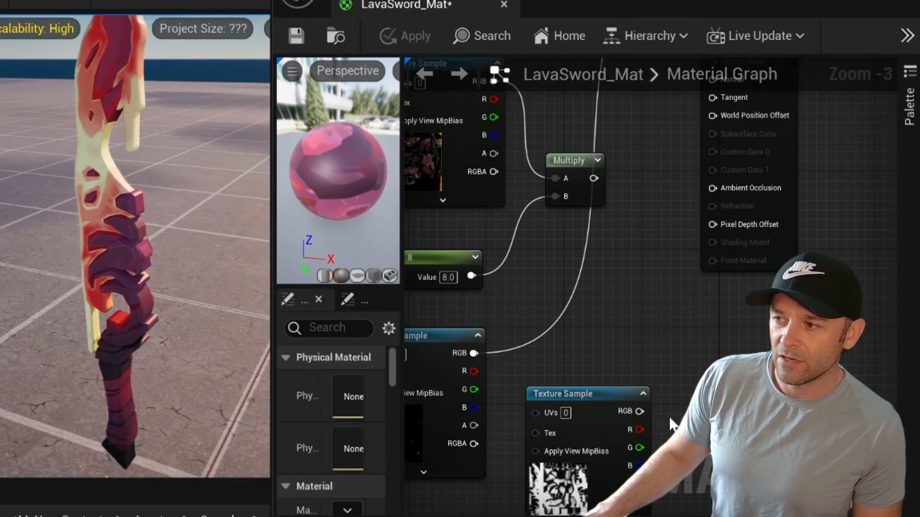
{"action": "left_click_drag", "start_coordinate": [640, 411], "coordinate": [688, 126]}
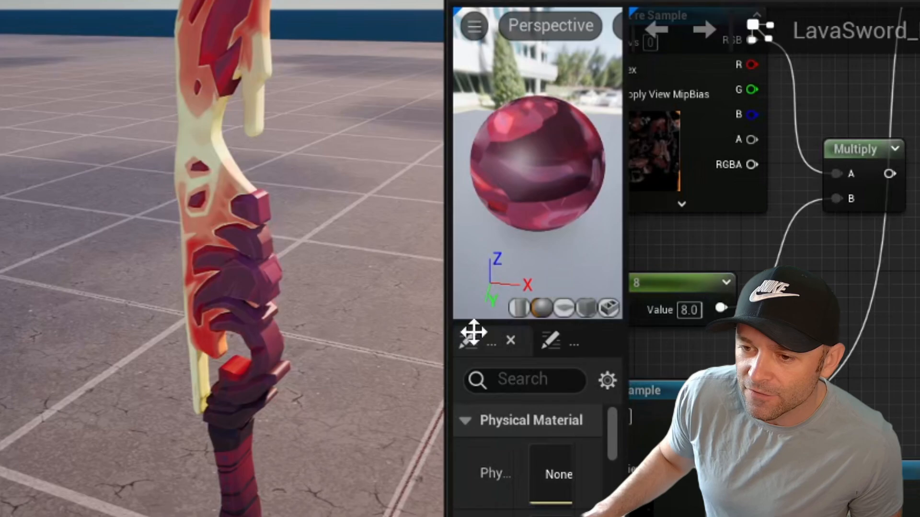
{"action": "scroll", "coordinate": [83, 347], "scroll_direction": "up", "scroll_amount": 5}
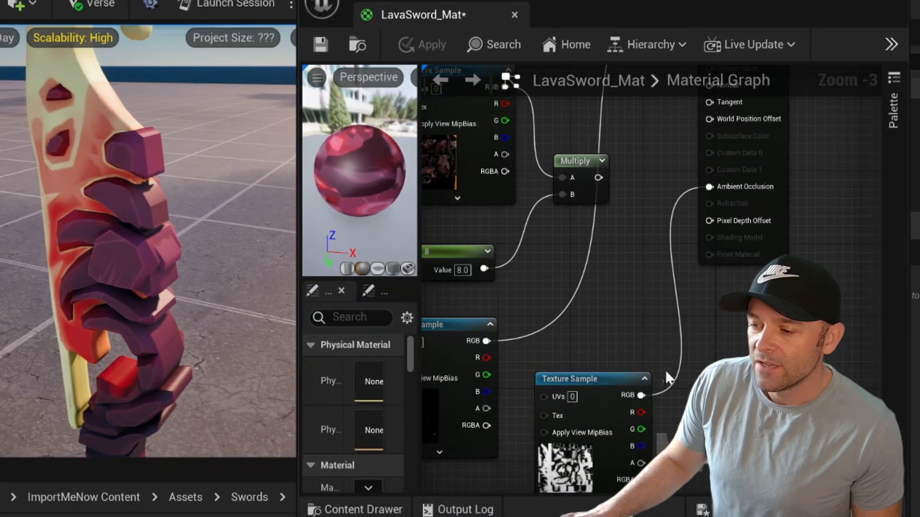
Step: Move the ambient occlusion node below the metallic Texture Sample and add the LavaSword_Mat_Normal_DirectX texture beneath it
{"action": "scroll", "coordinate": [668, 378], "scroll_direction": "down", "scroll_amount": 2}
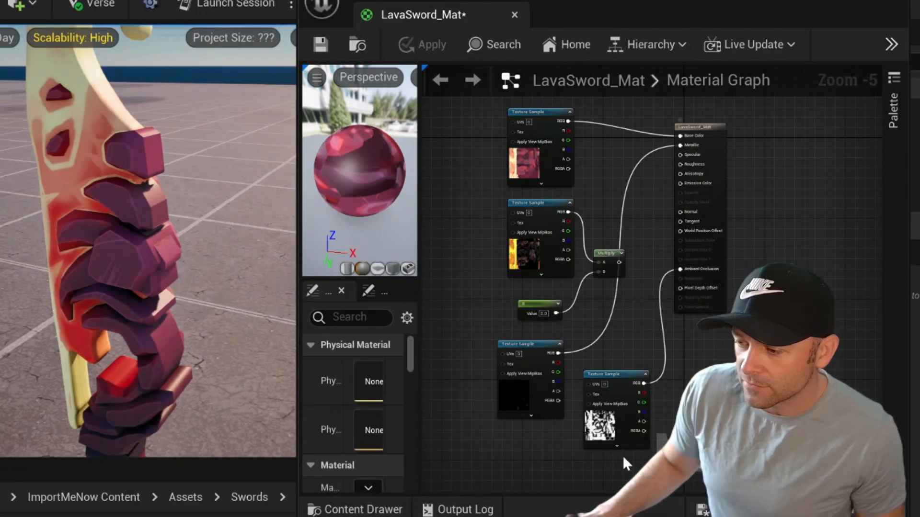
{"action": "right_click_drag", "start_coordinate": [703, 391], "coordinate": [663, 290]}
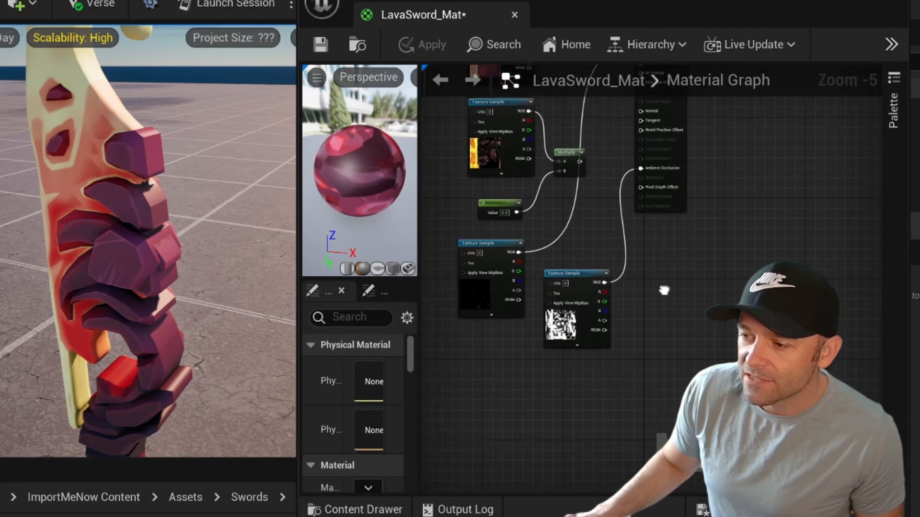
{"action": "left_click_drag", "start_coordinate": [564, 272], "coordinate": [497, 331]}
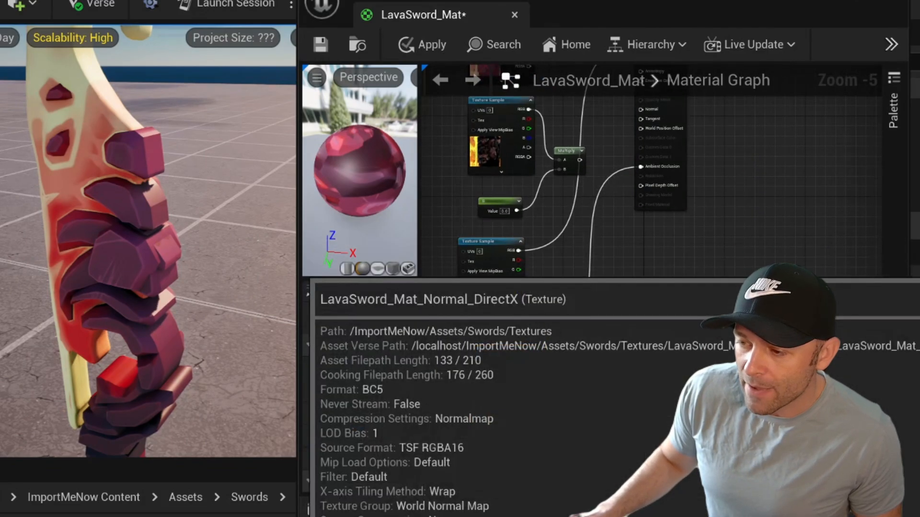
{"action": "left_click_drag", "start_coordinate": [335, 508], "coordinate": [564, 395]}
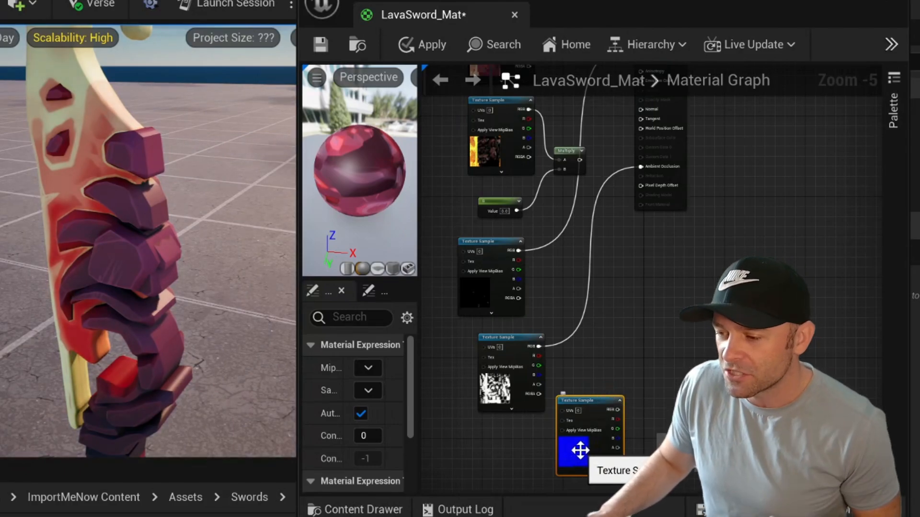
Step: Bring the normal map's node closer to the material node, connect its RGB output to Normal and apply the material
{"action": "scroll", "coordinate": [654, 438], "scroll_direction": "up", "scroll_amount": 3}
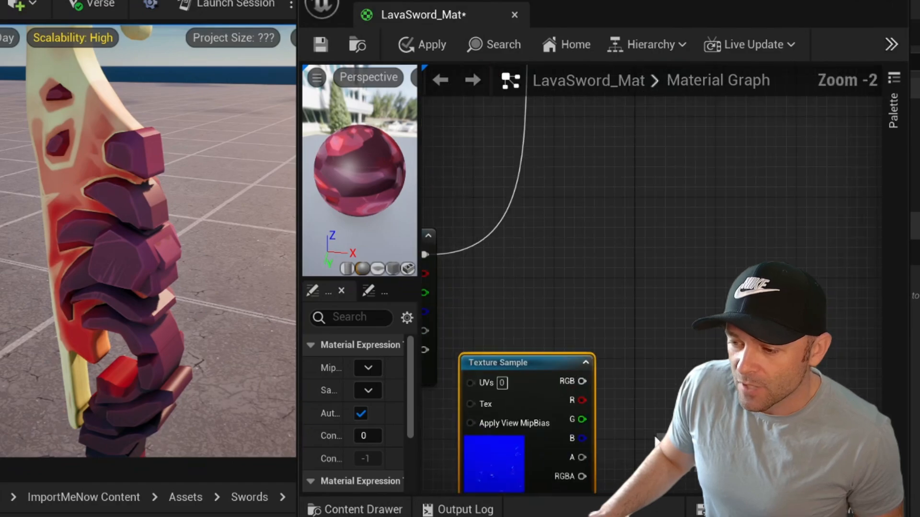
{"action": "right_click_drag", "start_coordinate": [615, 253], "coordinate": [661, 307]}
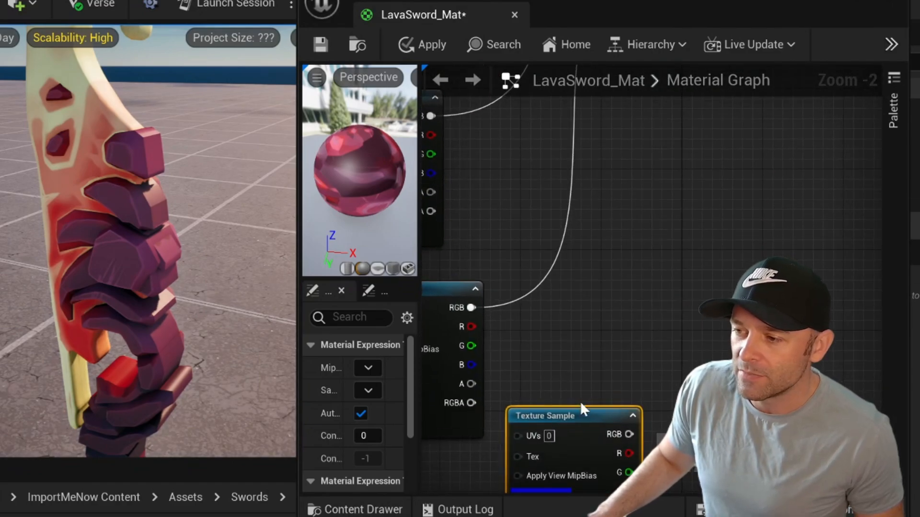
{"action": "left_click_drag", "start_coordinate": [582, 409], "coordinate": [588, 136]}
{"action": "right_click_drag", "start_coordinate": [660, 138], "coordinate": [661, 295]}
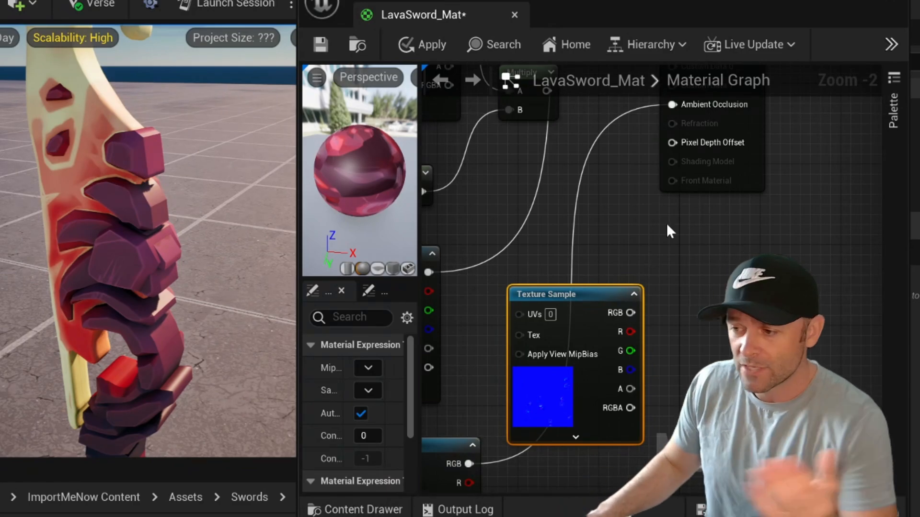
{"action": "right_click_drag", "start_coordinate": [676, 273], "coordinate": [695, 408]}
{"action": "scroll", "coordinate": [632, 380], "scroll_direction": "down", "scroll_amount": 1}
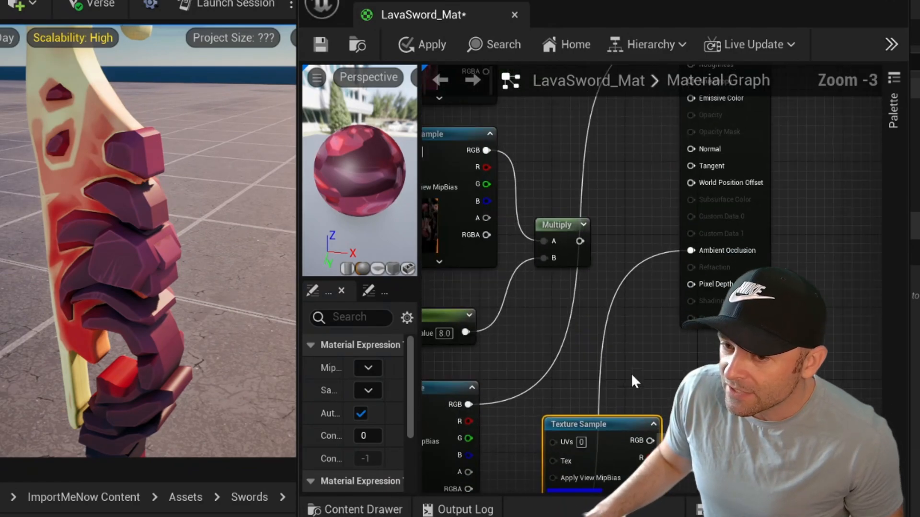
{"action": "left_click_drag", "start_coordinate": [597, 424], "coordinate": [571, 341]}
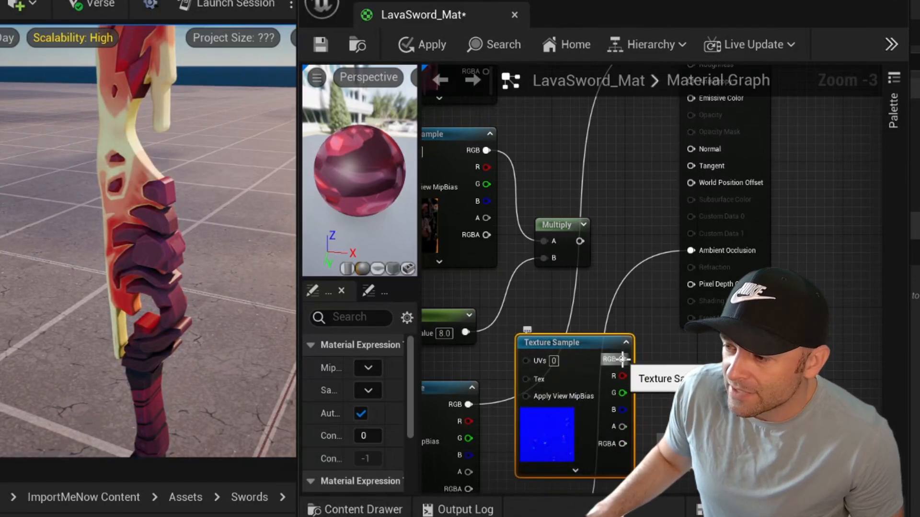
{"action": "left_click_drag", "start_coordinate": [637, 241], "coordinate": [690, 149]}
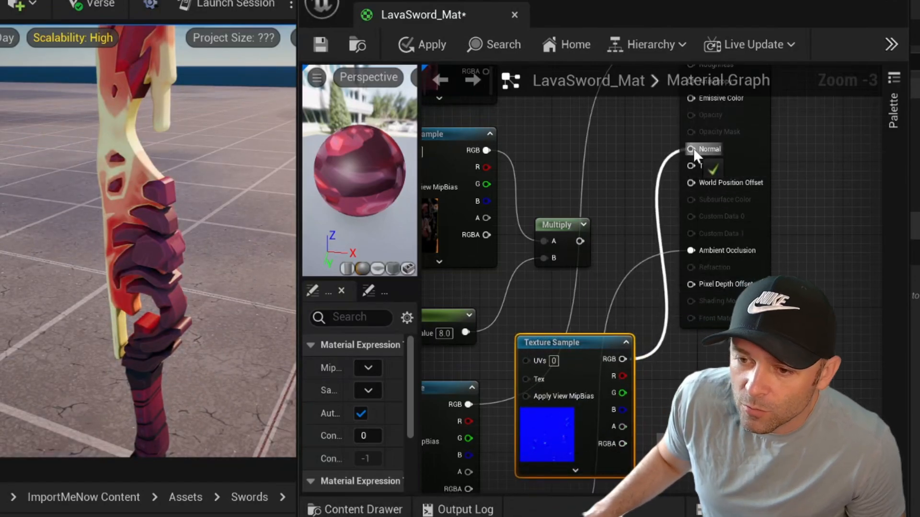
{"action": "left_click", "coordinate": [424, 44]}
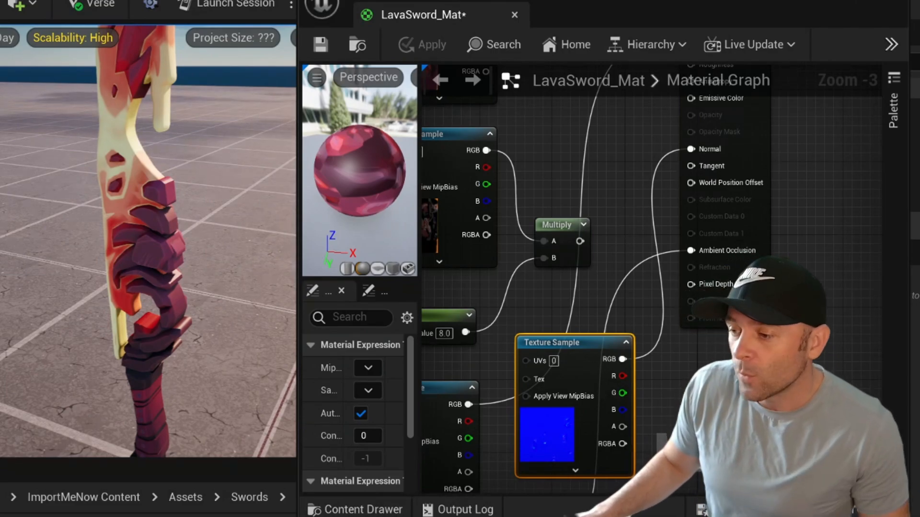
Step: Move the normal map's Texture Sample down beside the ambient occlusion texture's node
{"action": "scroll", "coordinate": [724, 230], "scroll_direction": "down", "scroll_amount": 1}
{"action": "left_click_drag", "start_coordinate": [627, 192], "coordinate": [659, 390]}
{"action": "right_click_drag", "start_coordinate": [760, 231], "coordinate": [759, 208]}
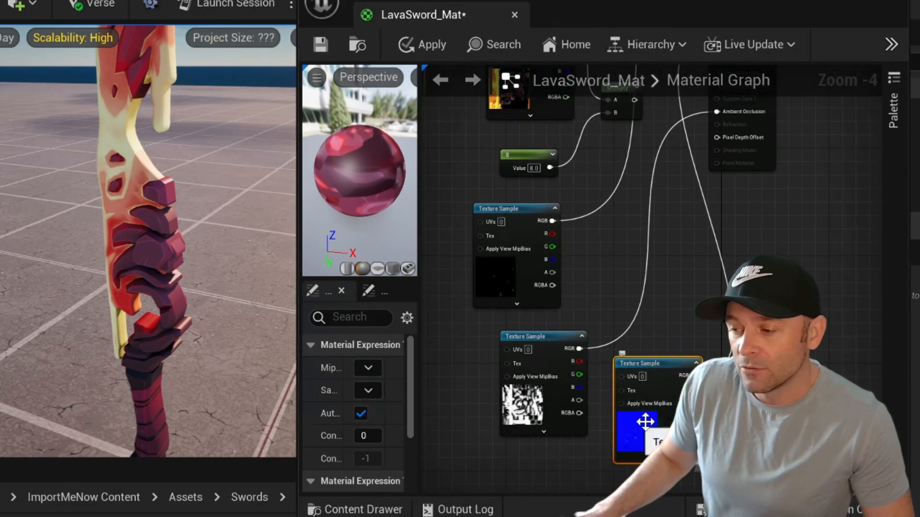
{"action": "right_click_drag", "start_coordinate": [642, 268], "coordinate": [580, 431]}
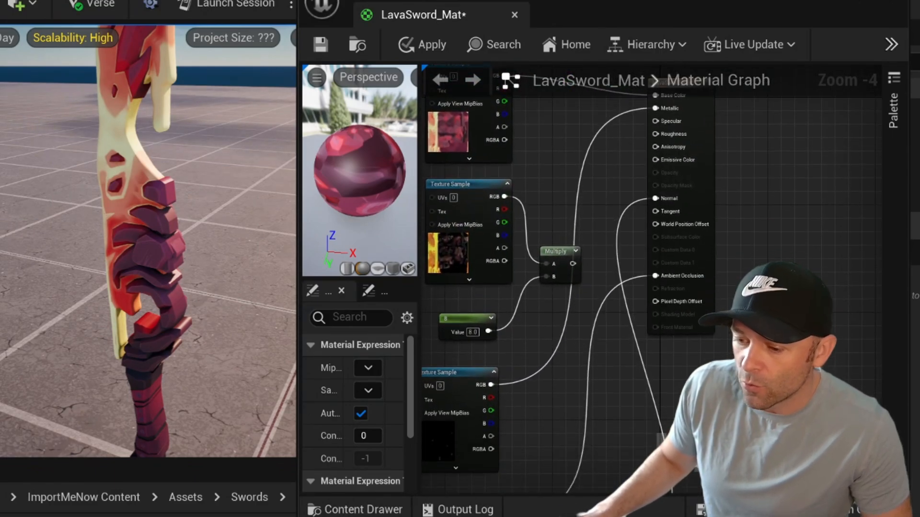
Step: Add the sword's grayscale roughness texture to the graph beside the normal map's Texture Sample
{"action": "right_click_drag", "start_coordinate": [709, 334], "coordinate": [700, 197]}
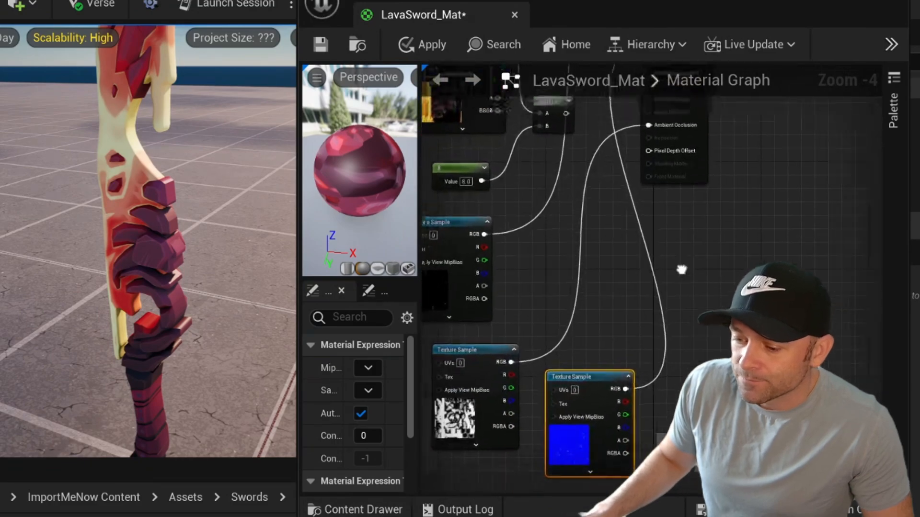
{"action": "left_click_drag", "start_coordinate": [697, 268], "coordinate": [699, 273]}
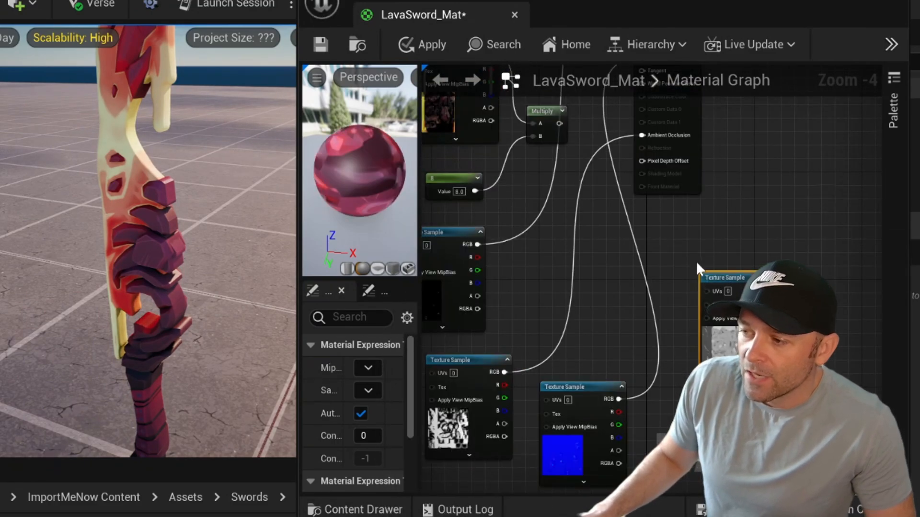
{"action": "scroll", "coordinate": [698, 275], "scroll_direction": "up", "scroll_amount": 5}
{"action": "right_click_drag", "start_coordinate": [627, 294], "coordinate": [450, 288]}
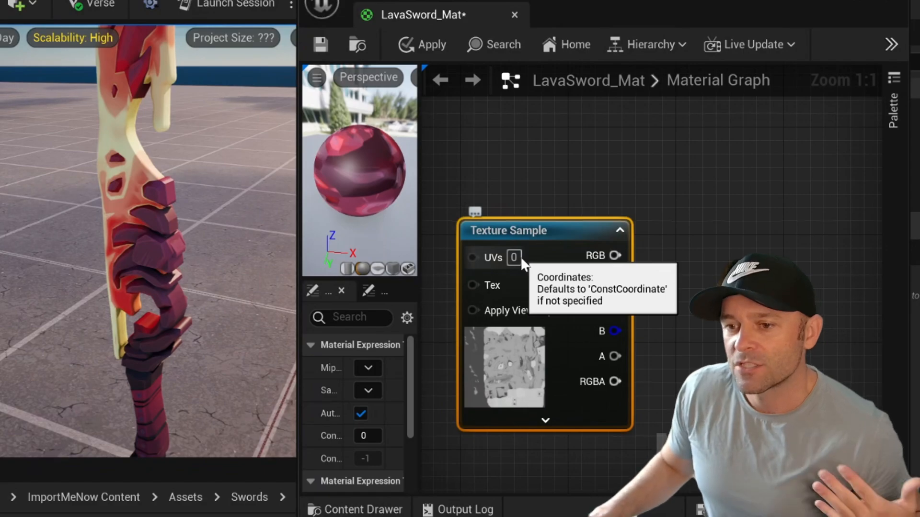
{"action": "scroll", "coordinate": [521, 208], "scroll_direction": "down", "scroll_amount": 1}
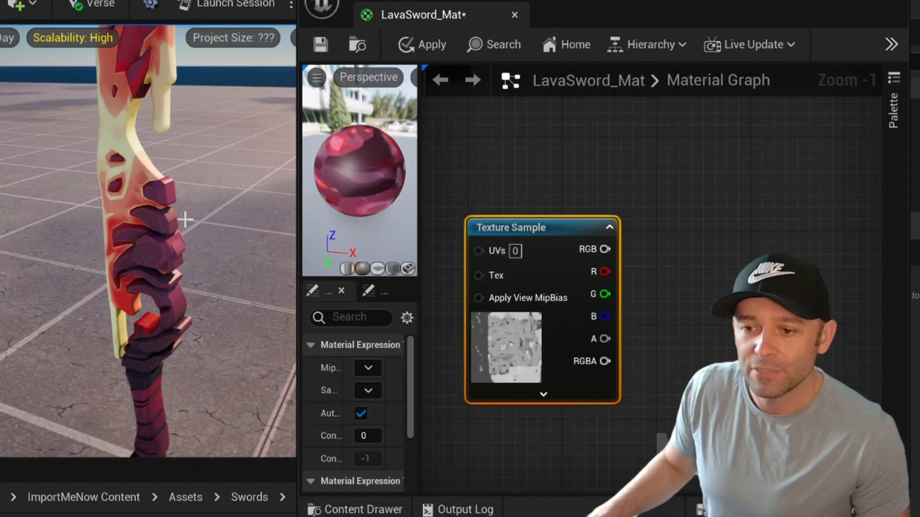
{"action": "left_click_drag", "start_coordinate": [185, 220], "coordinate": [175, 215], "text": "alt"}
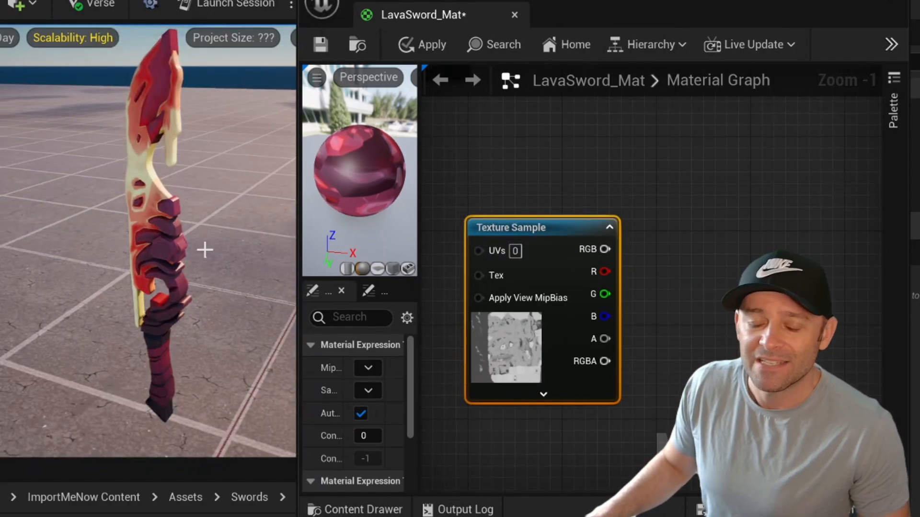
{"action": "left_click_drag", "start_coordinate": [205, 249], "coordinate": [180, 240], "text": "alt"}
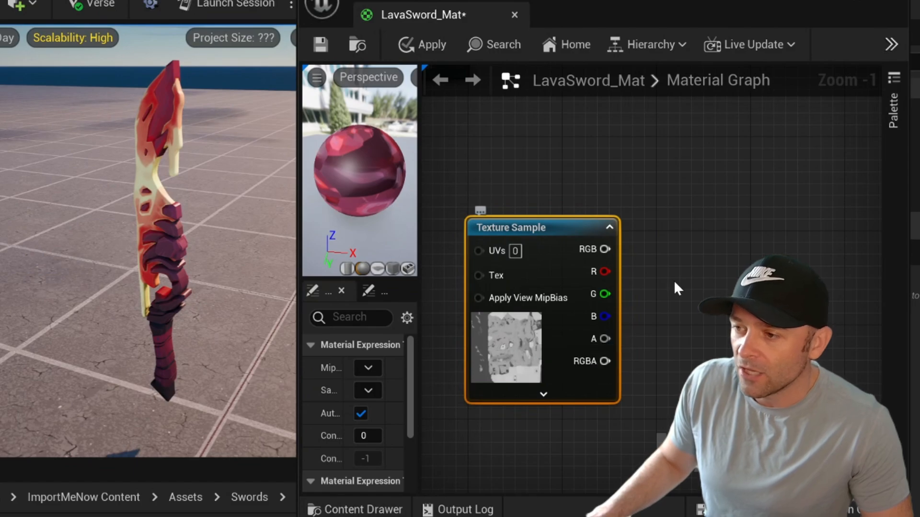
Step: Move the grayscale roughness texture's node above the Multiply node, close to the material node's upper inputs
{"action": "key", "text": "Home"}
{"action": "scroll", "coordinate": [704, 326], "scroll_direction": "down", "scroll_amount": 6}
{"action": "scroll", "coordinate": [694, 257], "scroll_direction": "up", "scroll_amount": 3}
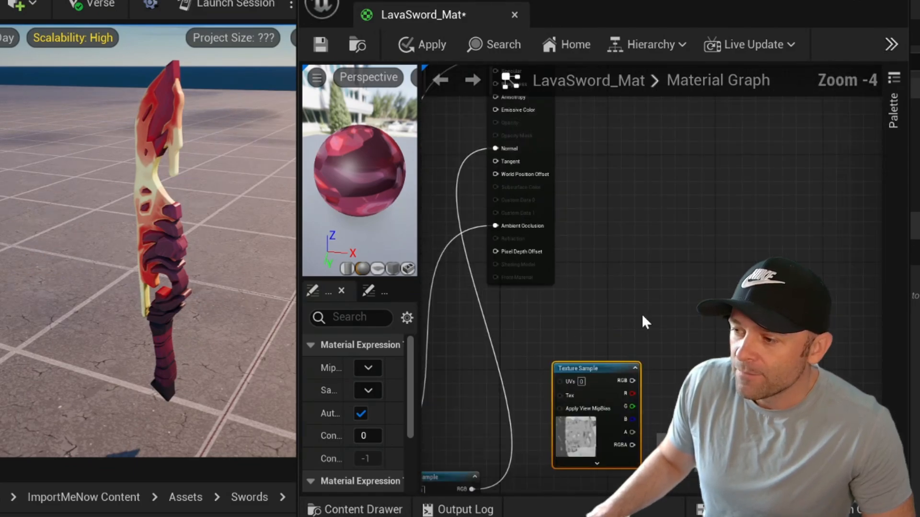
{"action": "right_click_drag", "start_coordinate": [642, 314], "coordinate": [771, 299]}
{"action": "left_click_drag", "start_coordinate": [702, 346], "coordinate": [522, 259]}
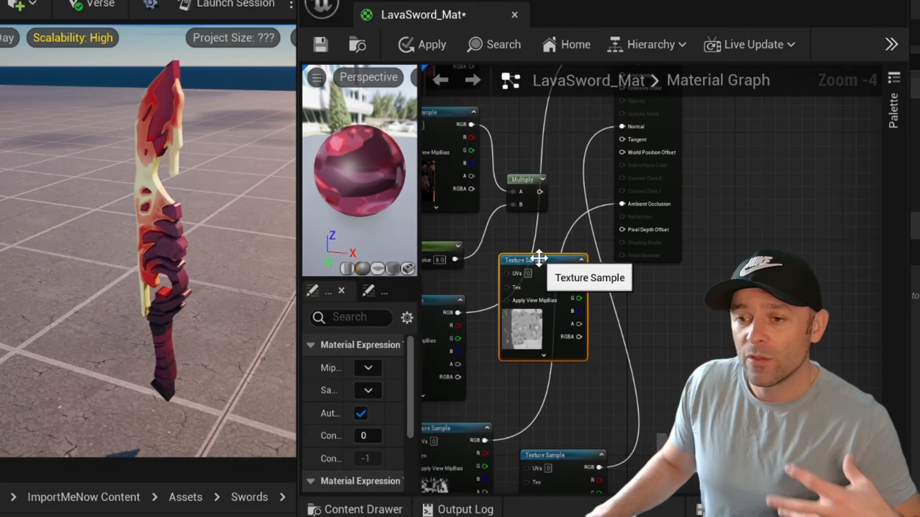
{"action": "right_click_drag", "start_coordinate": [616, 260], "coordinate": [671, 317]}
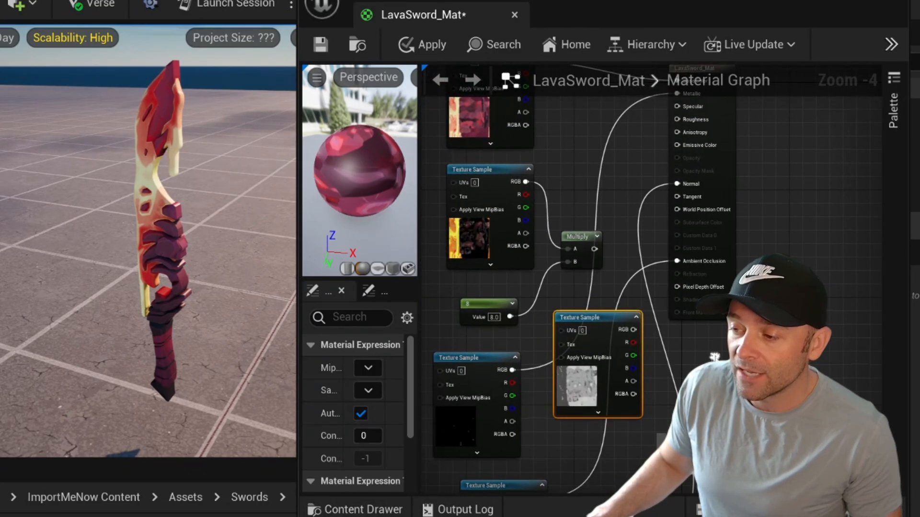
{"action": "left_click_drag", "start_coordinate": [590, 318], "coordinate": [589, 117]}
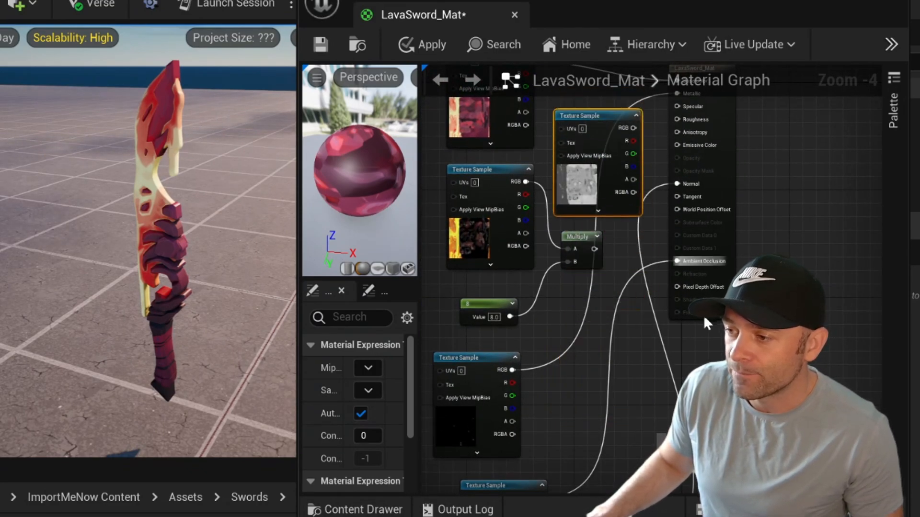
Step: Connect the grayscale texture's RGB output to Roughness and apply the material
{"action": "right_click_drag", "start_coordinate": [589, 118], "coordinate": [584, 204]}
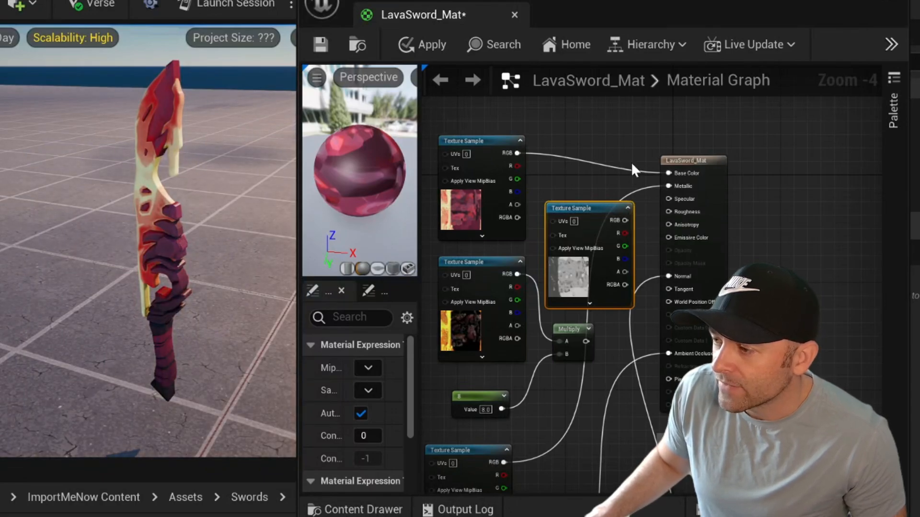
{"action": "scroll", "coordinate": [676, 210], "scroll_direction": "up", "scroll_amount": 3}
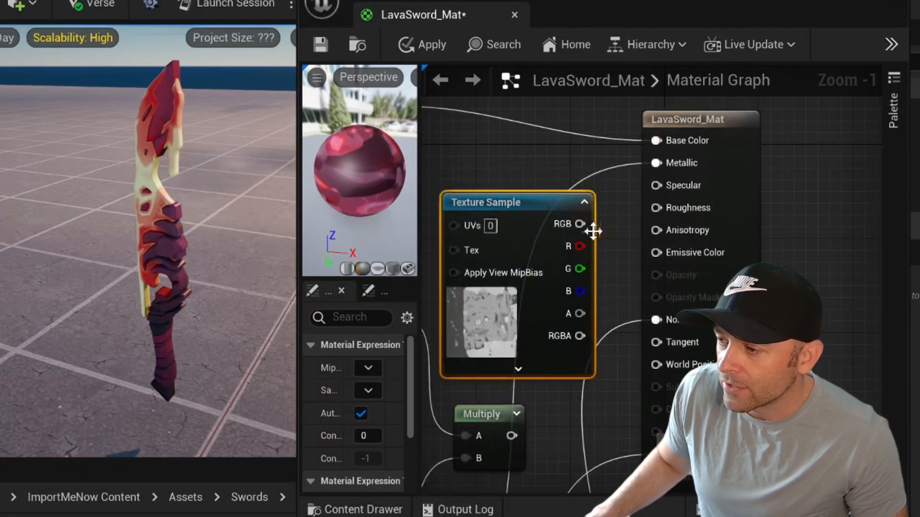
{"action": "left_click_drag", "start_coordinate": [580, 224], "coordinate": [655, 209]}
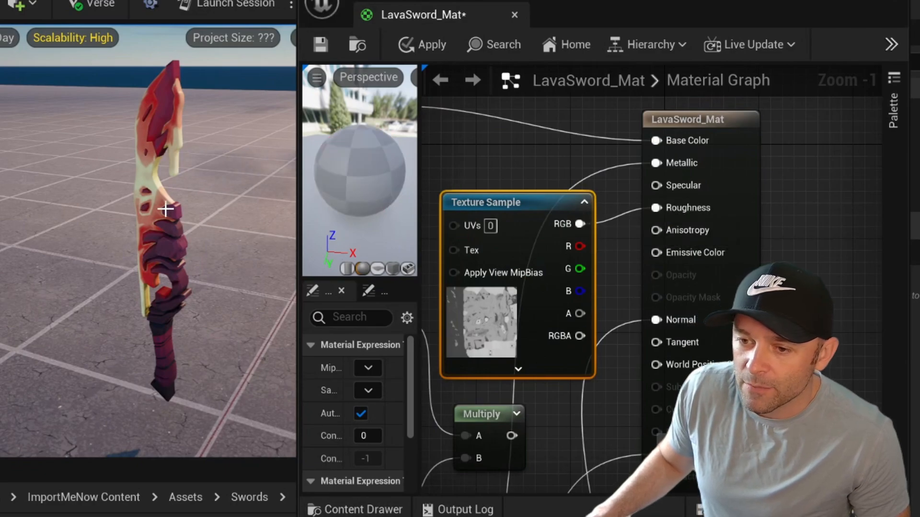
{"action": "scroll", "coordinate": [192, 251], "scroll_direction": "up", "scroll_amount": 3}
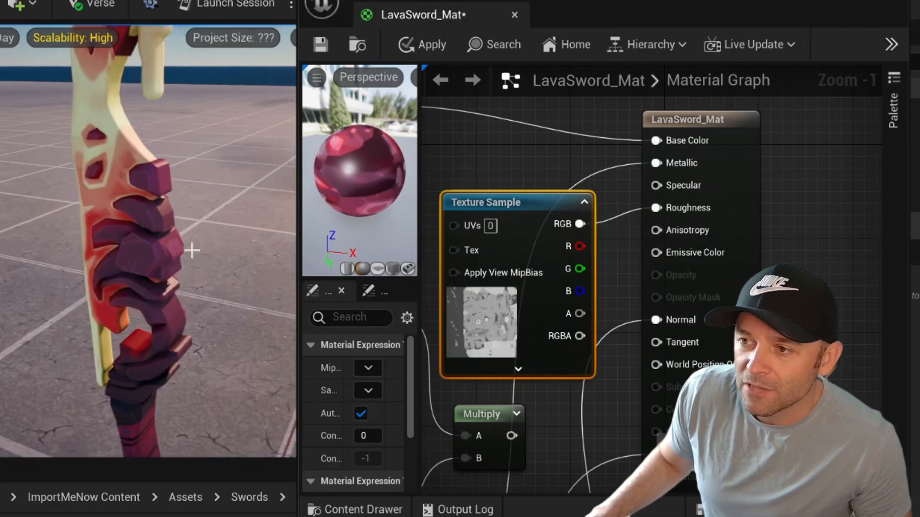
{"action": "left_click", "coordinate": [432, 46]}
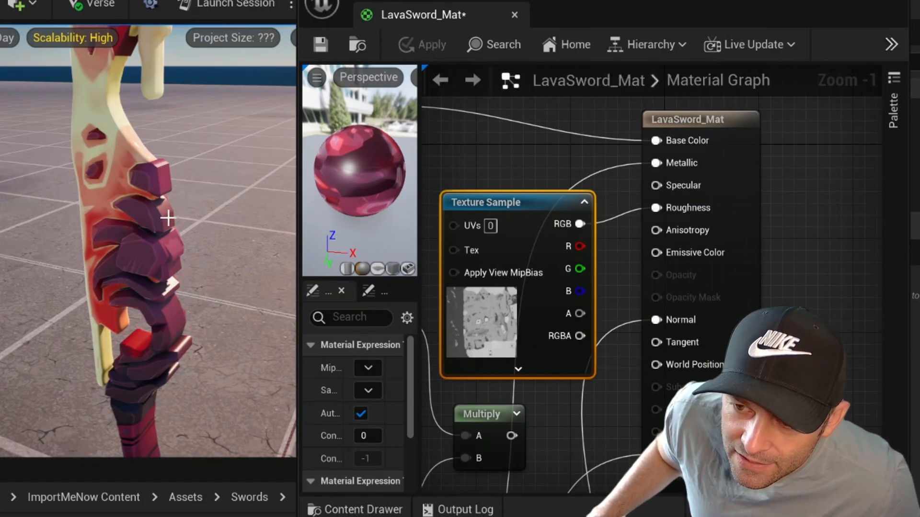
{"action": "scroll", "coordinate": [161, 179], "scroll_direction": "up", "scroll_amount": 3}
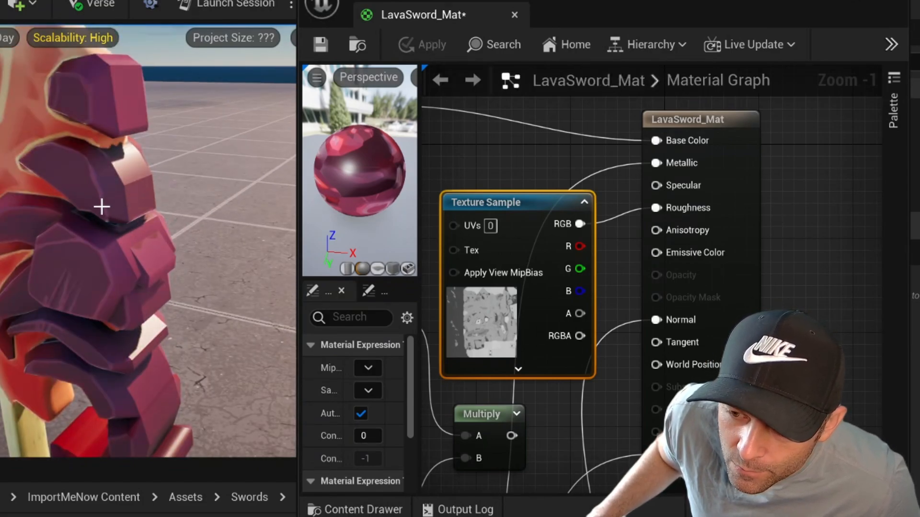
{"action": "scroll", "coordinate": [101, 207], "scroll_direction": "down", "scroll_amount": 3}
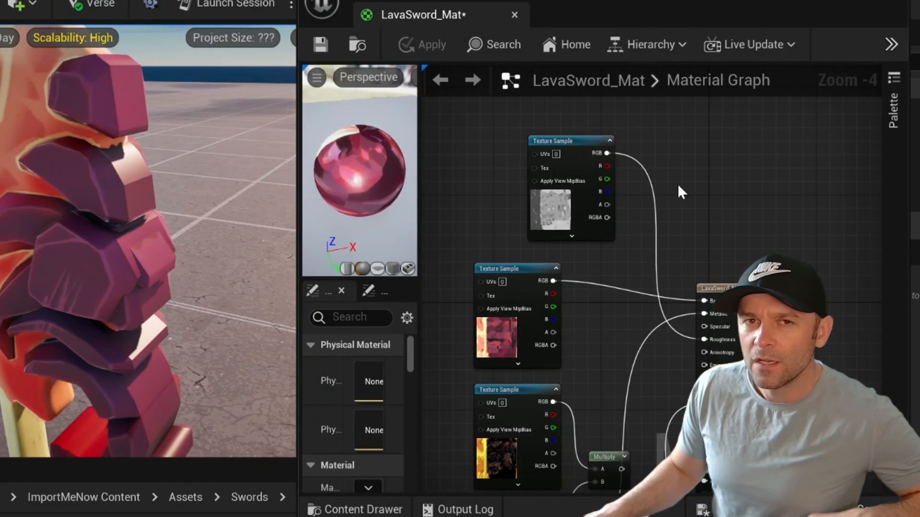
Step: Add a vector parameter above the material node and set its default value to white (1,1,1,1)
{"action": "right_click", "coordinate": [695, 161]}
{"action": "type", "text": "para"}
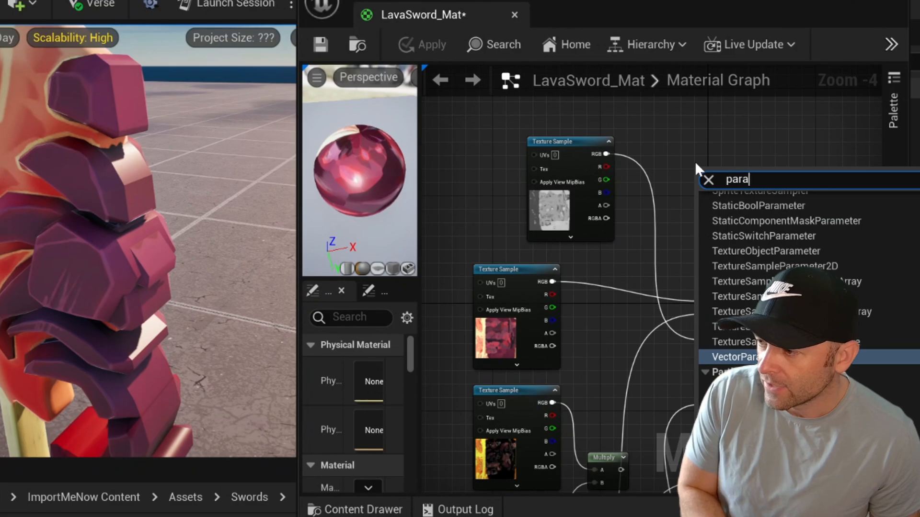
{"action": "type", "text": "m"}
{"action": "key", "text": "Return"}
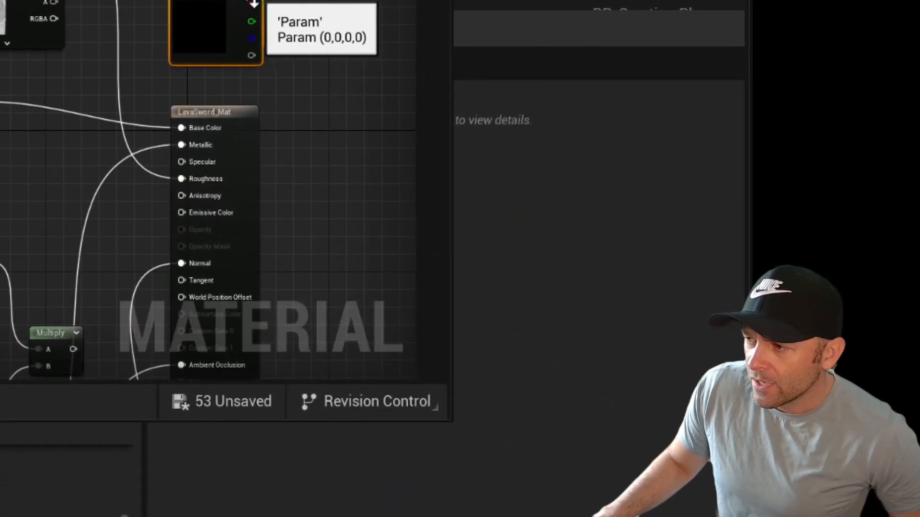
{"action": "double_click", "coordinate": [259, 19]}
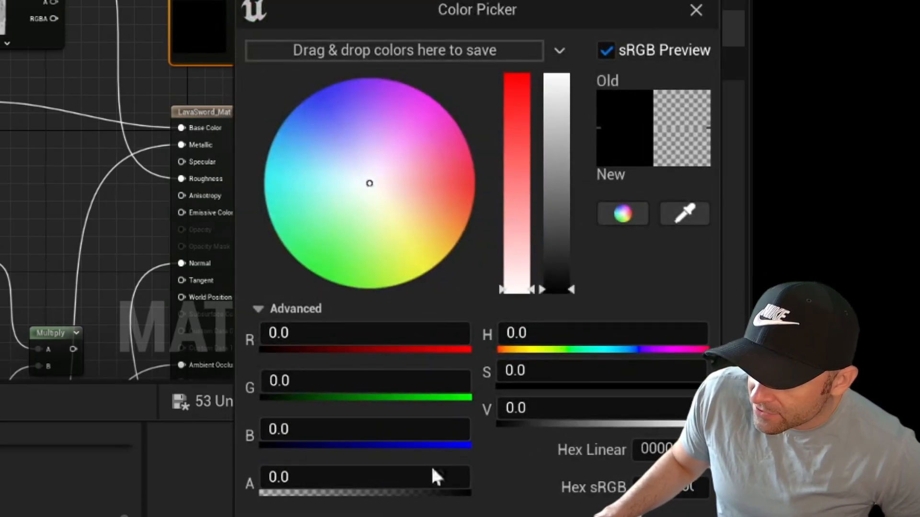
{"action": "left_click_drag", "start_coordinate": [287, 476], "coordinate": [335, 476]}
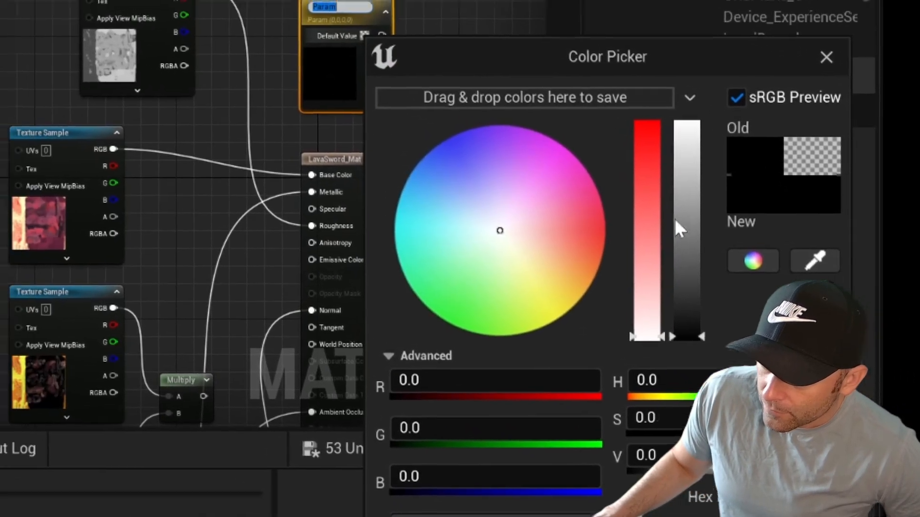
{"action": "key", "text": "Return"}
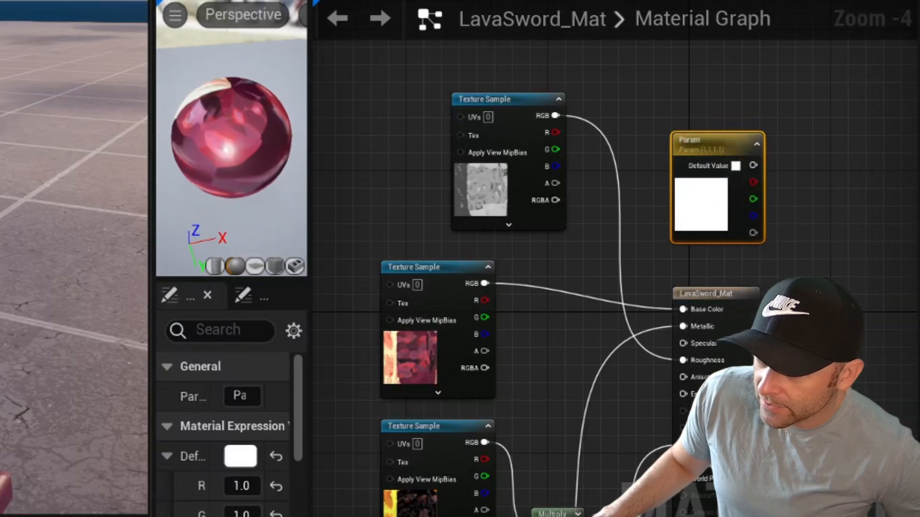
Step: Replace the grayscale texture on Roughness with the white Param node and examine the preview sphere from several sides
{"action": "left_click", "coordinate": [621, 211], "text": "alt"}
{"action": "left_click_drag", "start_coordinate": [752, 166], "coordinate": [685, 360]}
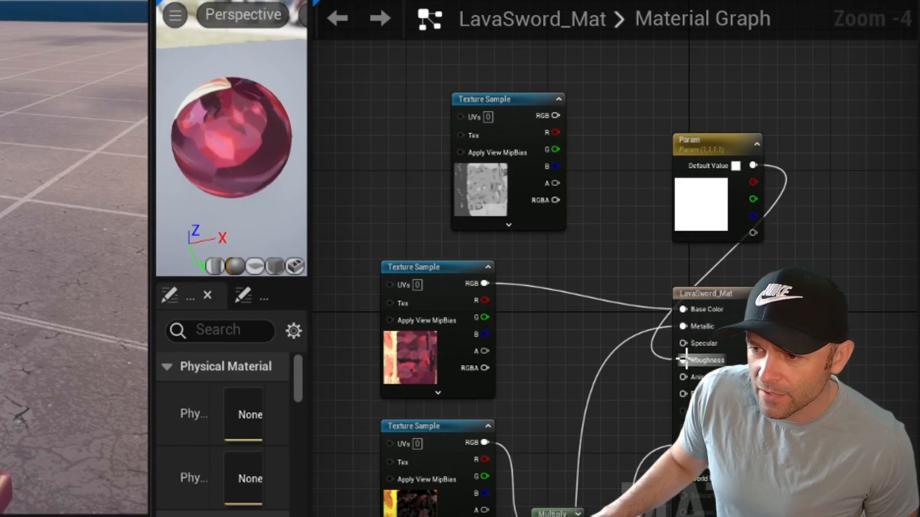
{"action": "mouse_move", "coordinate": [231, 144]}
{"action": "left_mouse_down"}
{"action": "mouse_move", "coordinate": [244, 146]}
{"action": "mouse_move", "coordinate": [230, 117]}
{"action": "mouse_move", "coordinate": [235, 91]}
{"action": "mouse_move", "coordinate": [229, 148]}
{"action": "mouse_move", "coordinate": [194, 149]}
{"action": "mouse_move", "coordinate": [229, 130]}
{"action": "left_mouse_up"}
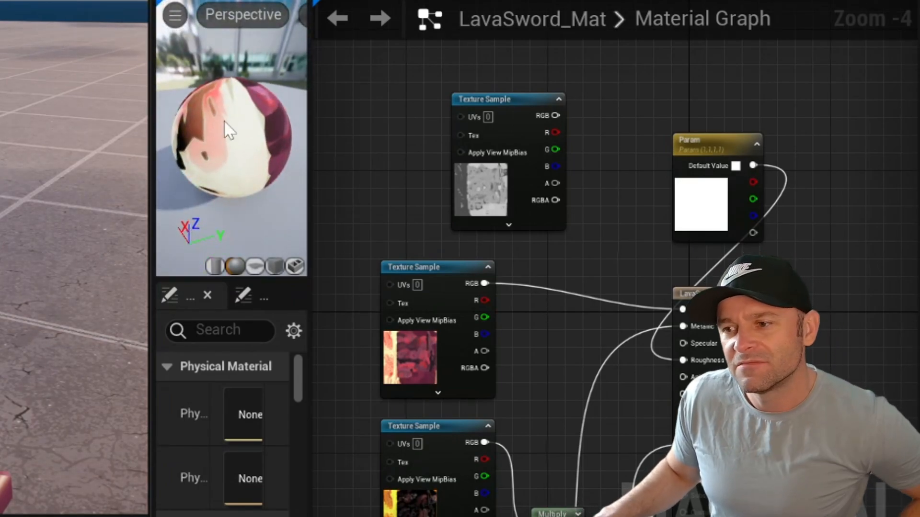
{"action": "left_click_drag", "start_coordinate": [294, 112], "coordinate": [308, 123]}
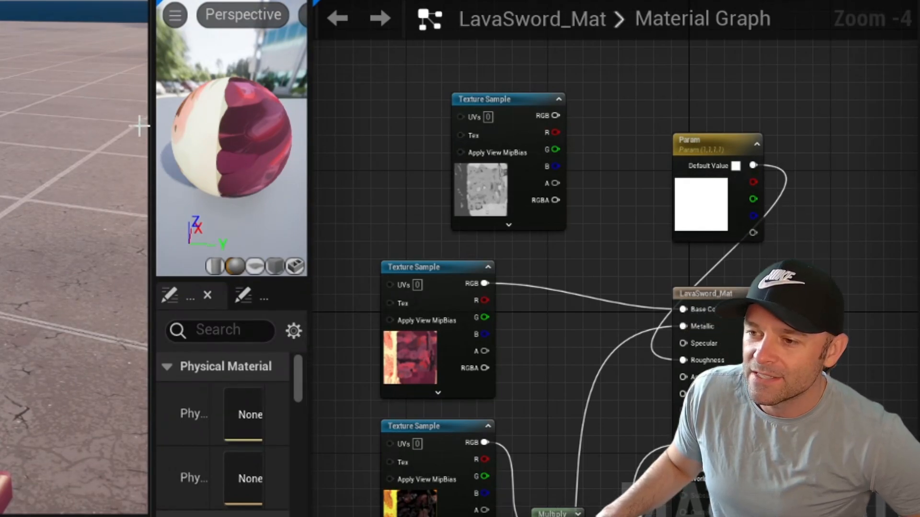
{"action": "mouse_move", "coordinate": [259, 154]}
{"action": "left_mouse_down"}
{"action": "mouse_move", "coordinate": [278, 151]}
{"action": "mouse_move", "coordinate": [259, 154]}
{"action": "left_mouse_up"}
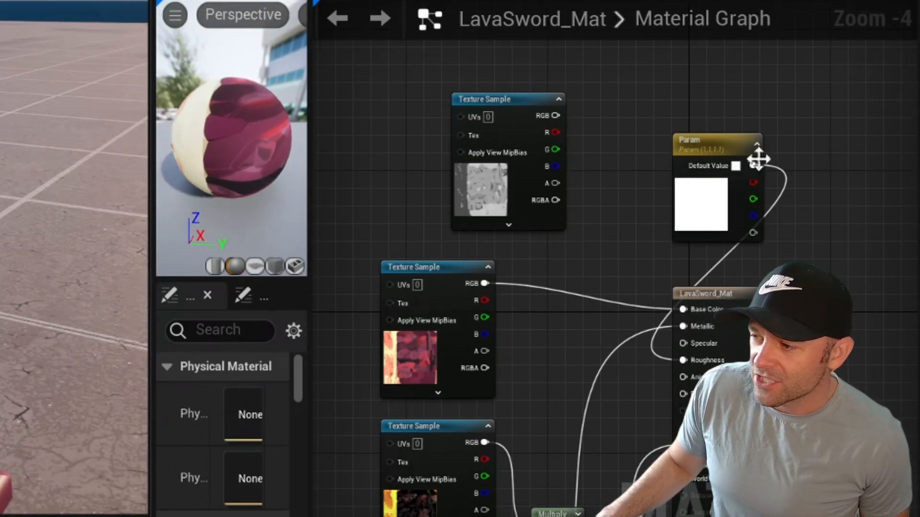
Step: Change the Param node's default value to black (0,0,0,1) and examine the reflections on the preview sphere
{"action": "double_click", "coordinate": [710, 207]}
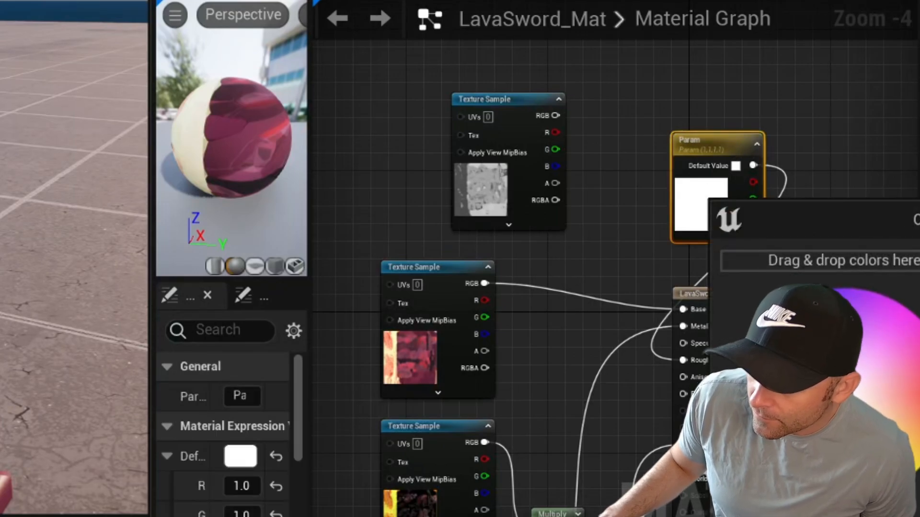
{"action": "left_click_drag", "start_coordinate": [919, 297], "coordinate": [919, 479]}
{"action": "left_click", "coordinate": [919, 516]}
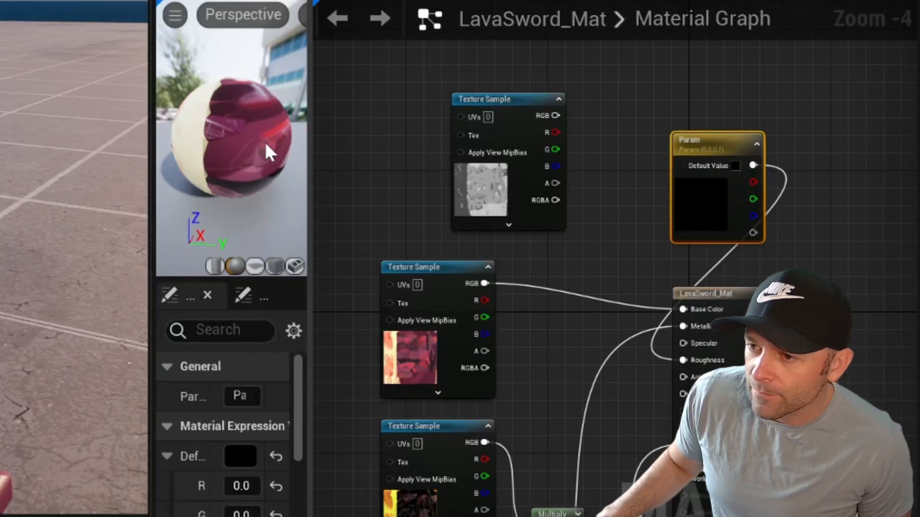
{"action": "left_click_drag", "start_coordinate": [257, 117], "coordinate": [280, 116]}
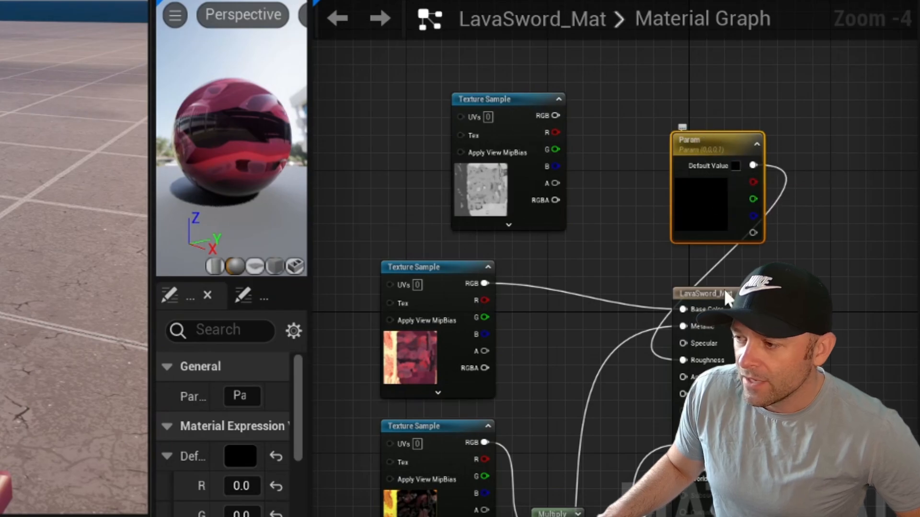
Step: Delete the Param node, restore the grayscale texture's RGB connection to Roughness and apply the material to the sword
{"action": "left_click_drag", "start_coordinate": [700, 367], "coordinate": [699, 363]}
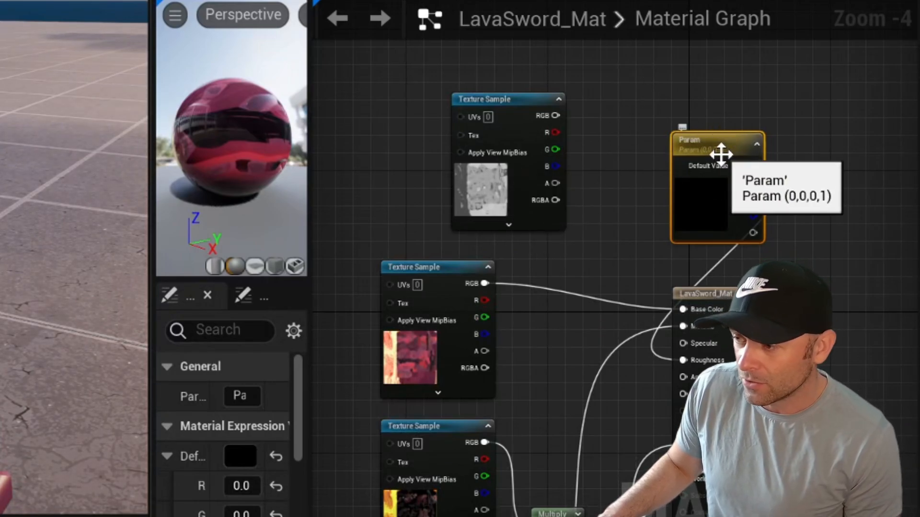
{"action": "key", "text": "Delete"}
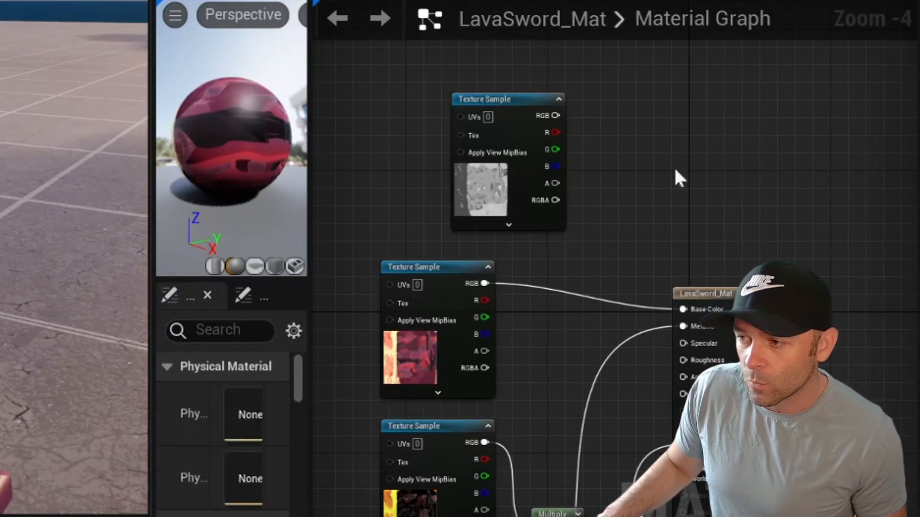
{"action": "left_click_drag", "start_coordinate": [555, 116], "coordinate": [669, 320]}
{"action": "left_click_drag", "start_coordinate": [681, 357], "coordinate": [683, 361]}
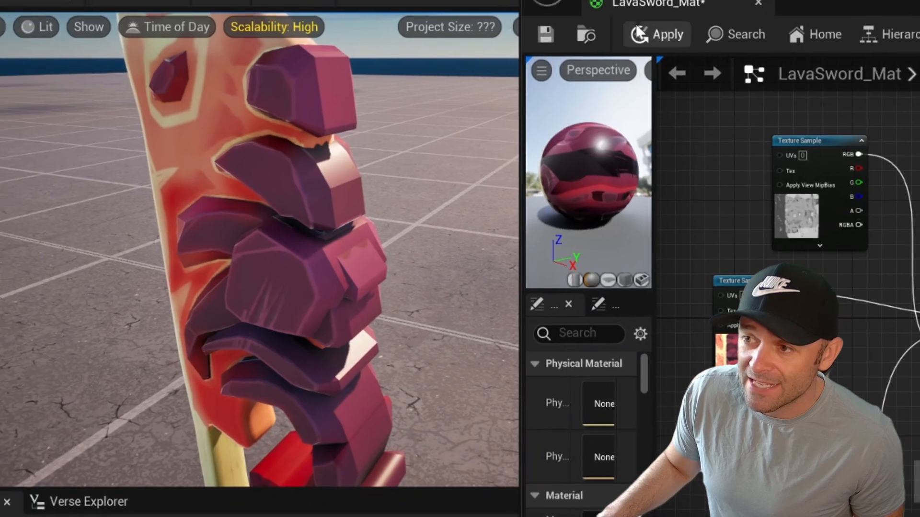
{"action": "left_click", "coordinate": [595, 24]}
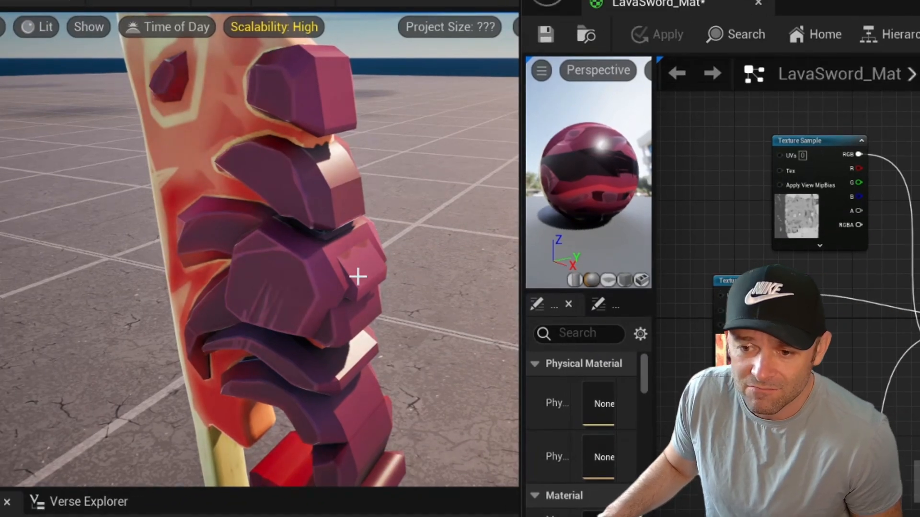
{"action": "right_click_drag", "start_coordinate": [358, 276], "coordinate": [358, 269]}
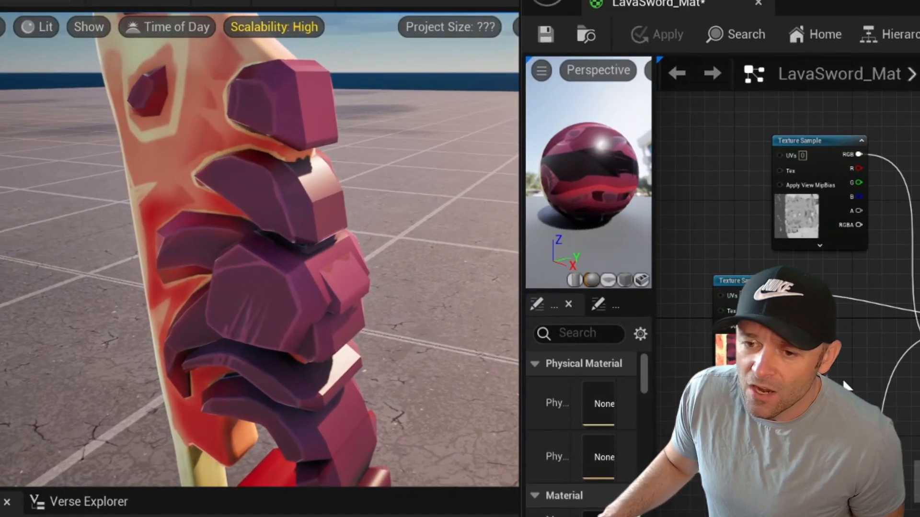
{"action": "right_click_drag", "start_coordinate": [287, 278], "coordinate": [298, 282]}
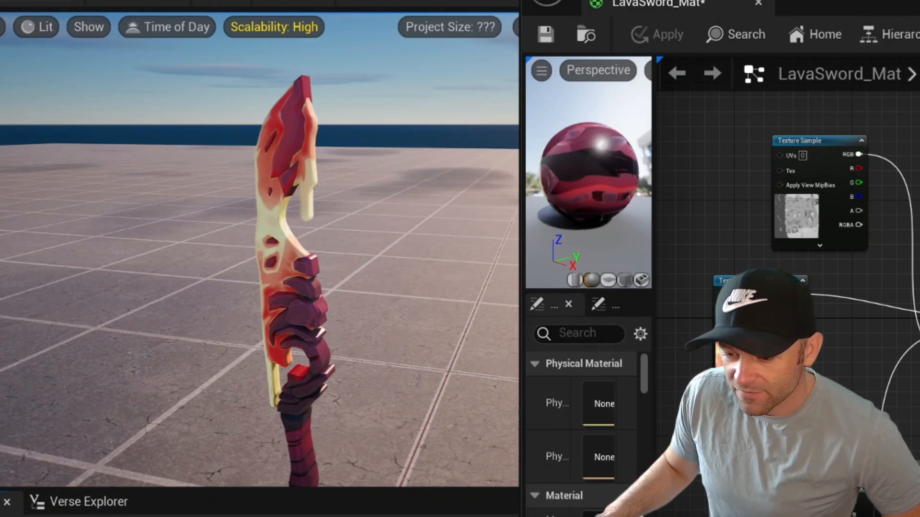
Step: Connect the Multiply node's output to Emissive Color on the LavaSword_Mat node, and apply and save the material
{"action": "right_click_drag", "start_coordinate": [879, 392], "coordinate": [896, 155]}
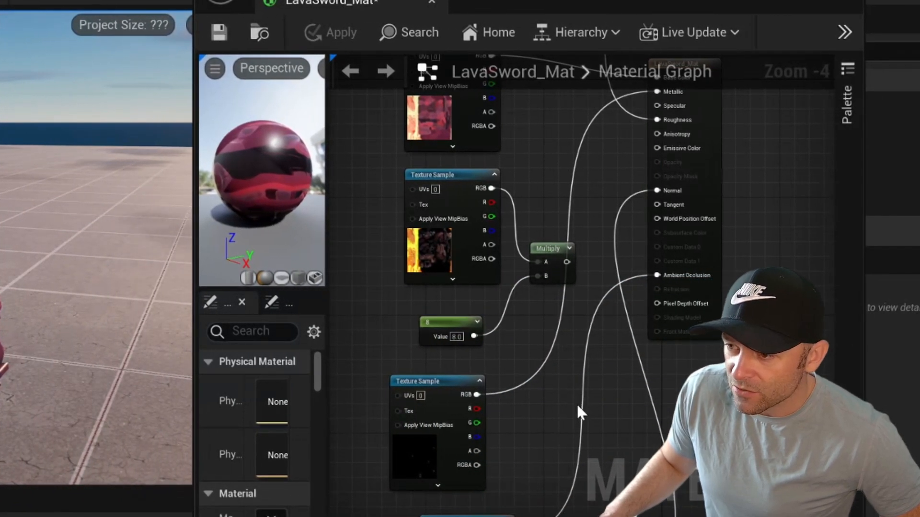
{"action": "right_click_drag", "start_coordinate": [577, 404], "coordinate": [514, 509]}
{"action": "right_click_drag", "start_coordinate": [518, 472], "coordinate": [507, 465]}
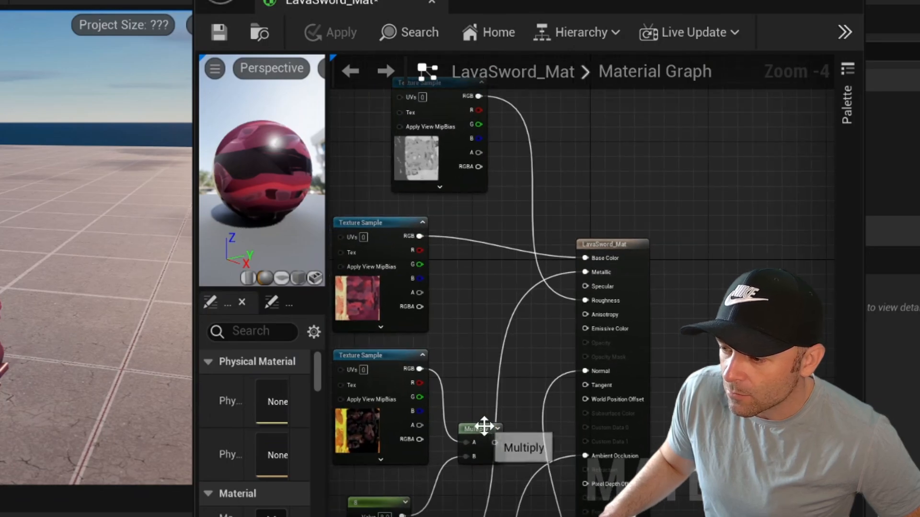
{"action": "left_click_drag", "start_coordinate": [495, 443], "coordinate": [541, 422]}
{"action": "left_click_drag", "start_coordinate": [595, 336], "coordinate": [586, 328]}
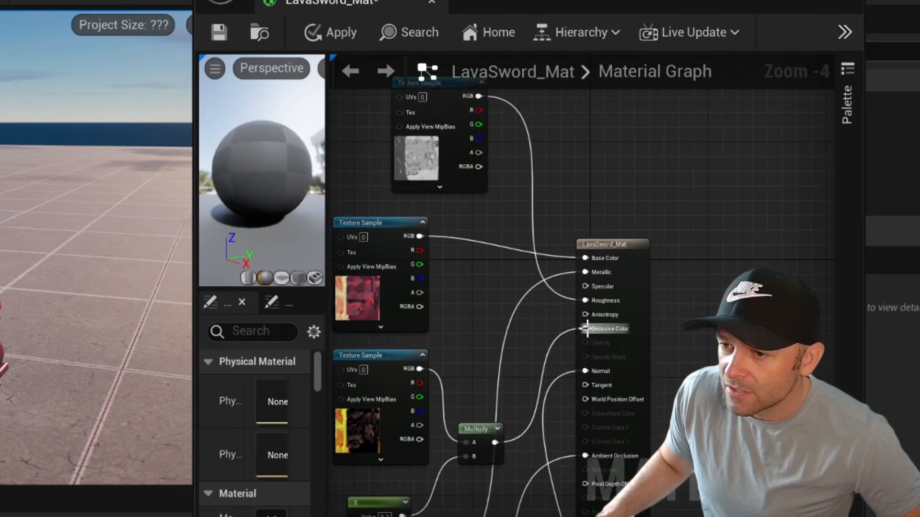
{"action": "left_click", "coordinate": [330, 31]}
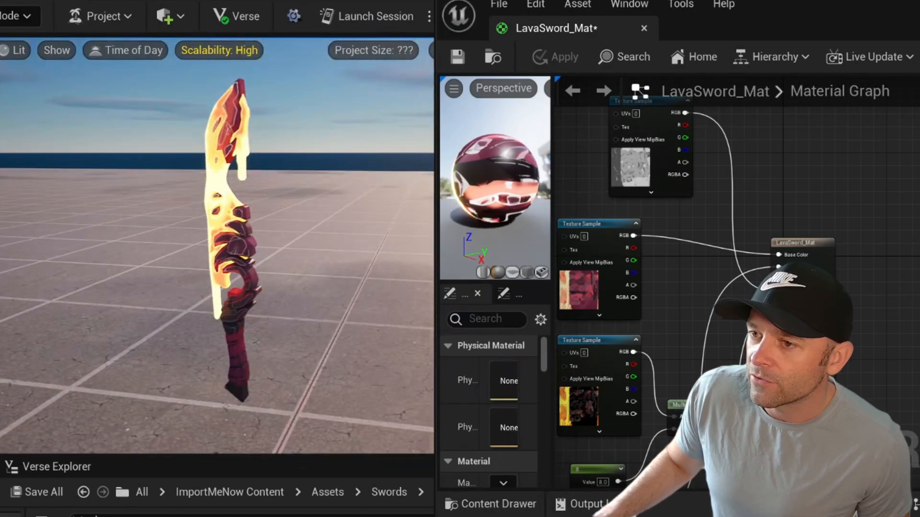
{"action": "left_click", "coordinate": [456, 58]}
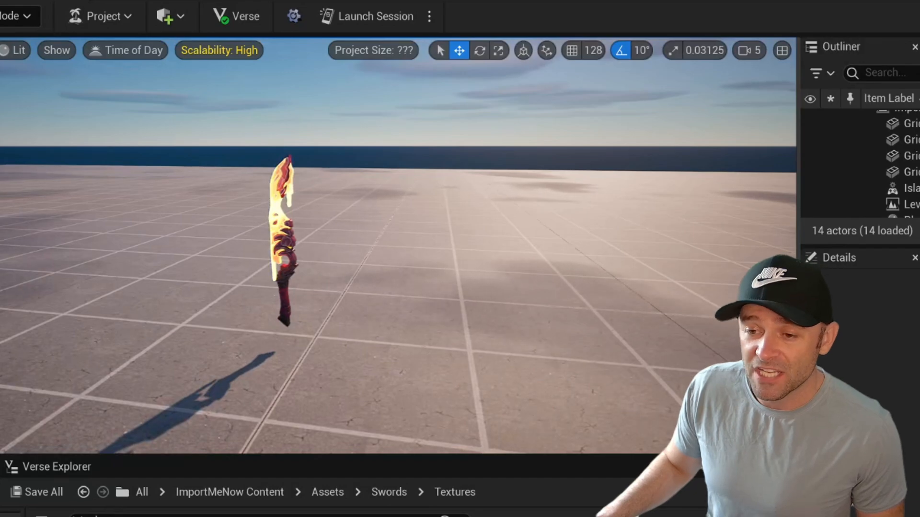
Step: Examine the glowing lava sword in the level from several sides and up close
{"action": "key", "text": "w"}
{"action": "right_click_drag", "start_coordinate": [453, 203], "coordinate": [449, 198]}
{"action": "key", "text": "a"}
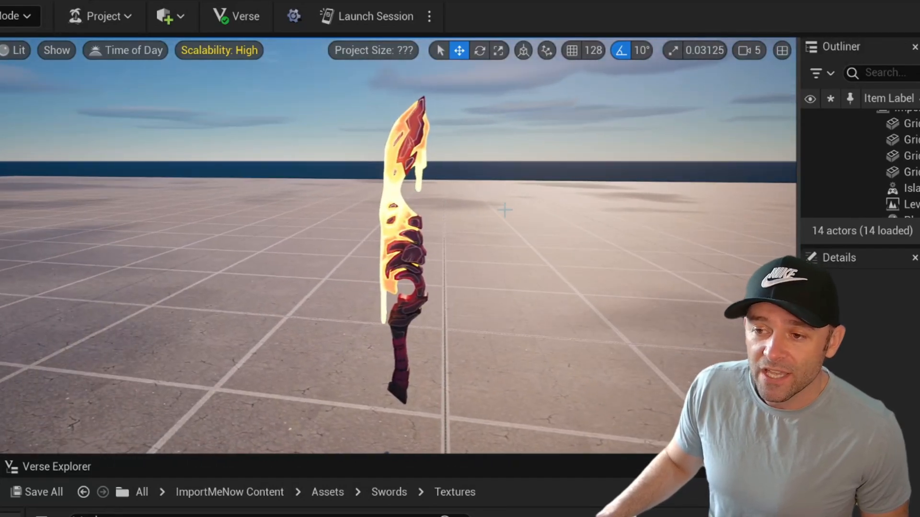
{"action": "key", "text": "a"}
{"action": "right_click_drag", "start_coordinate": [505, 210], "coordinate": [776, 218]}
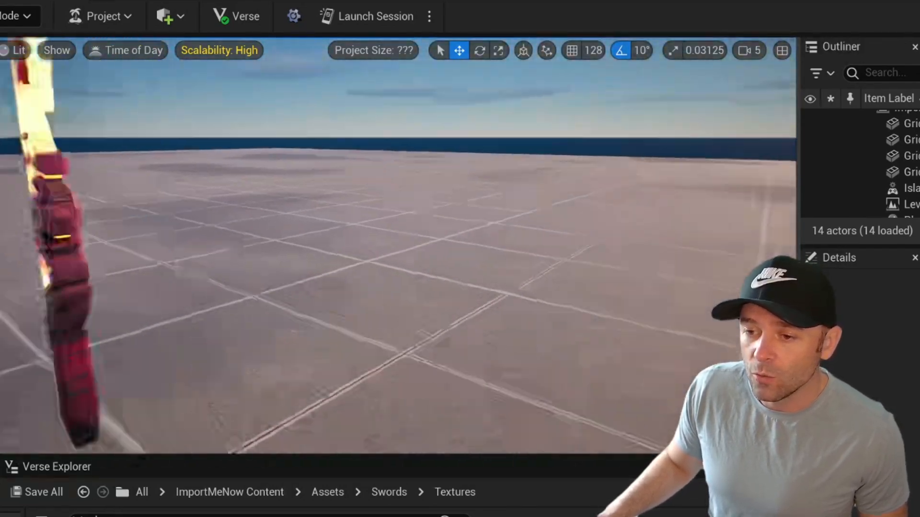
{"action": "key", "text": "s"}
{"action": "mouse_move", "coordinate": [471, 216]}
{"action": "right_mouse_down"}
{"action": "mouse_move", "coordinate": [388, 213]}
{"action": "mouse_move", "coordinate": [471, 220]}
{"action": "right_mouse_up"}
{"action": "key", "text": "w"}
{"action": "key", "text": "w"}
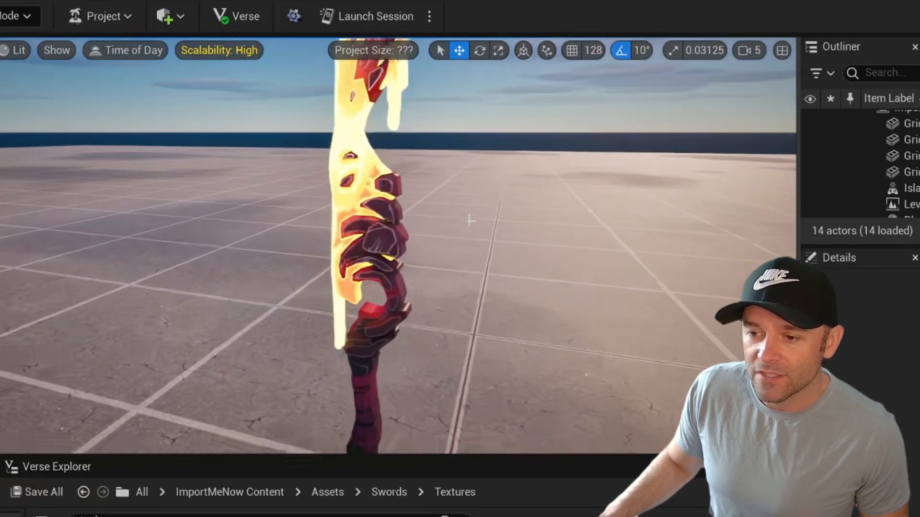
{"action": "scroll", "coordinate": [471, 220], "scroll_direction": "up", "scroll_amount": 1}
Step: Rotate the lava sword about 90° so that it lies horizontally above the ground
{"action": "left_click", "coordinate": [400, 244]}
{"action": "key", "text": "e"}
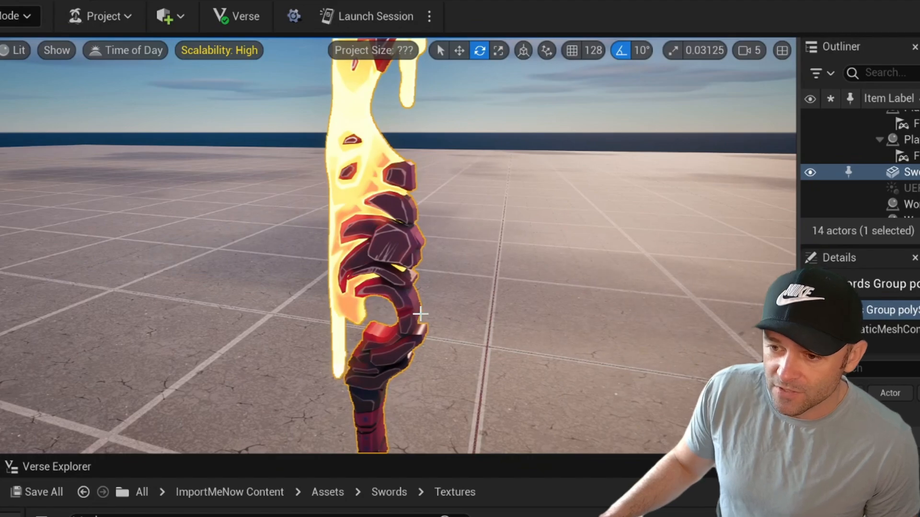
{"action": "scroll", "coordinate": [420, 314], "scroll_direction": "down", "scroll_amount": 5}
{"action": "key", "text": "w"}
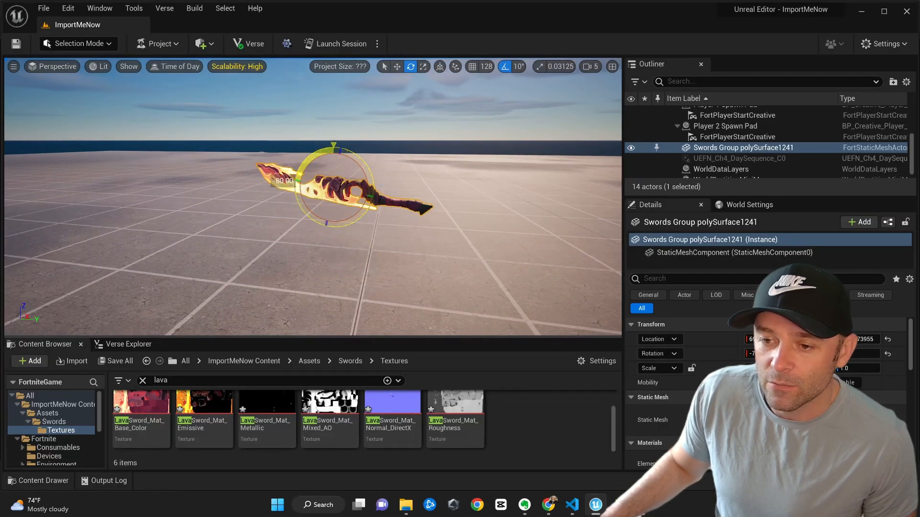
{"action": "right_click_drag", "start_coordinate": [228, 94], "coordinate": [227, 95]}
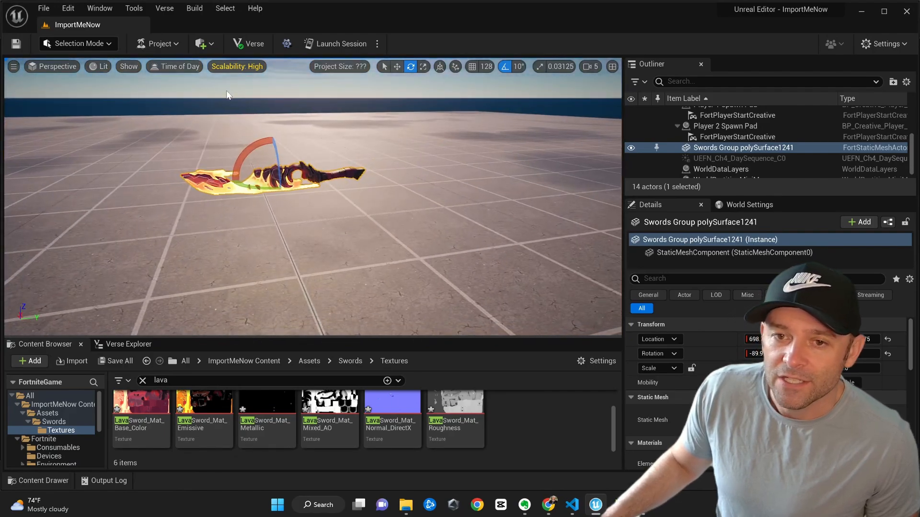
Step: Change the level's time of day to night and examine the sword's emissive glow on the ground from several angles
{"action": "left_click", "coordinate": [168, 70]}
{"action": "left_click_drag", "start_coordinate": [278, 97], "coordinate": [277, 98]}
{"action": "left_click", "coordinate": [355, 135]}
{"action": "right_click_drag", "start_coordinate": [355, 136], "coordinate": [327, 115]}
{"action": "left_click", "coordinate": [328, 115]}
{"action": "key", "text": "w"}
{"action": "key", "text": "f"}
{"action": "right_click_drag", "start_coordinate": [329, 154], "coordinate": [329, 153]}
{"action": "left_click_drag", "start_coordinate": [329, 153], "coordinate": [323, 148]}
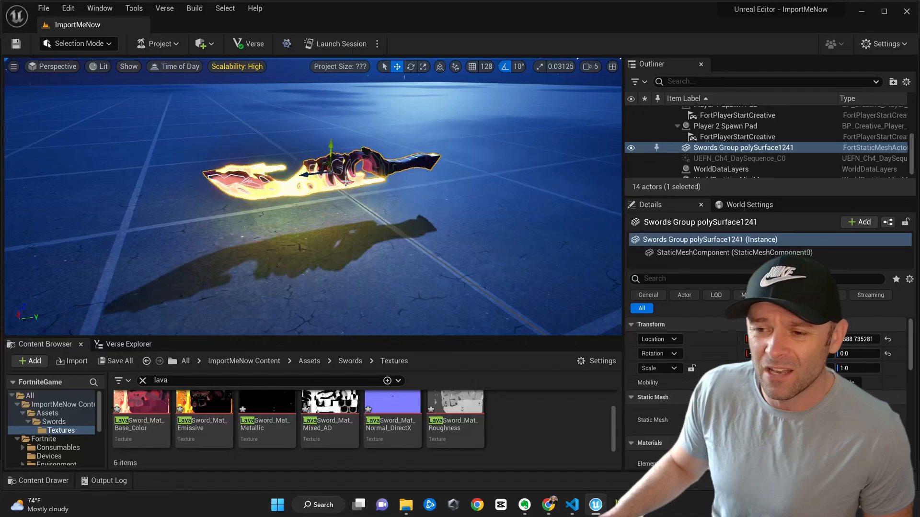
{"action": "right_click_drag", "start_coordinate": [322, 148], "coordinate": [366, 145]}
{"action": "left_click_drag", "start_coordinate": [366, 146], "coordinate": [368, 153]}
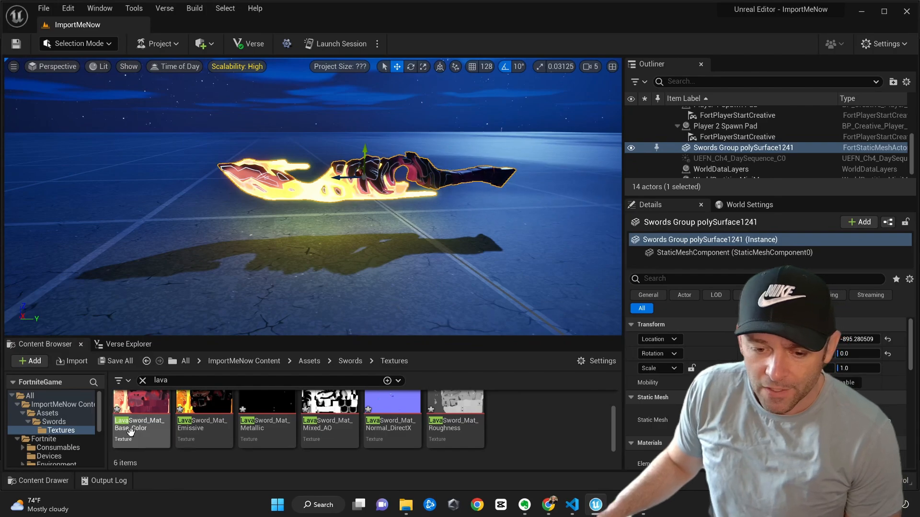
Step: Go to the Assets folder, enlarge the content browser, clear the lava search filter and collapse the Swords folder
{"action": "left_click", "coordinate": [54, 421]}
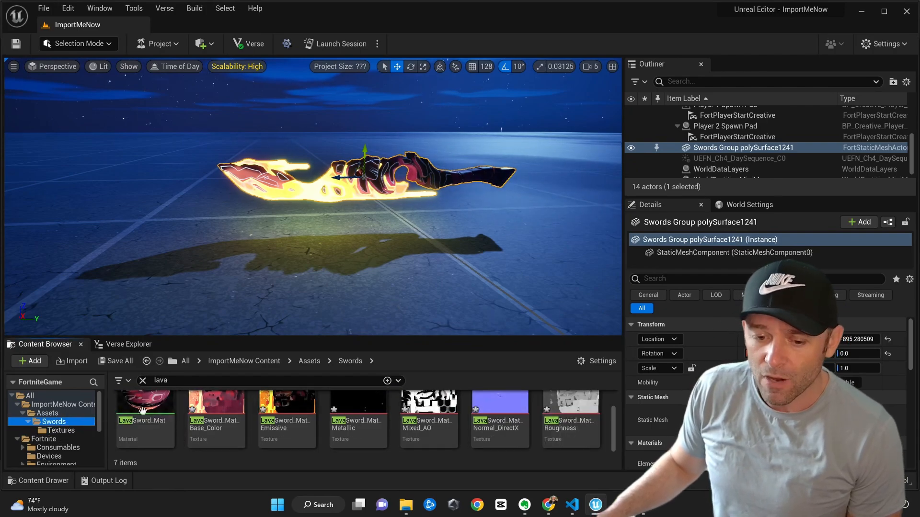
{"action": "left_click", "coordinate": [47, 413]}
{"action": "left_click_drag", "start_coordinate": [188, 338], "coordinate": [207, 222]}
{"action": "left_click", "coordinate": [142, 268]}
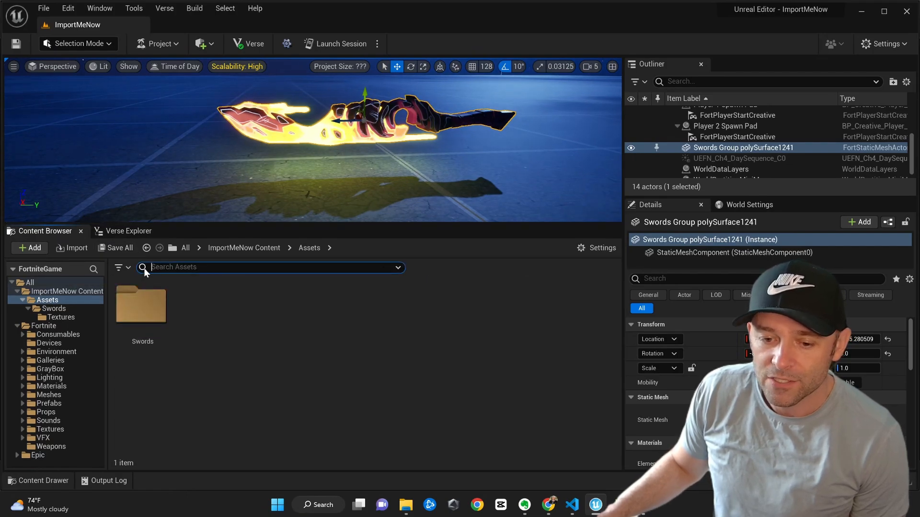
{"action": "left_click", "coordinate": [28, 308]}
Step: Create a new folder named Props directly under ImportMeNow Content
{"action": "left_click", "coordinate": [53, 292]}
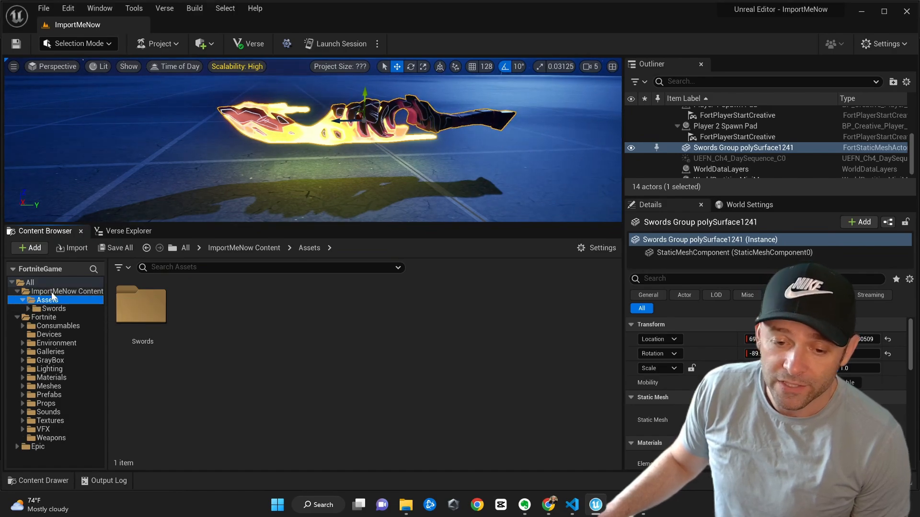
{"action": "right_click", "coordinate": [62, 294]}
{"action": "left_click", "coordinate": [91, 303]}
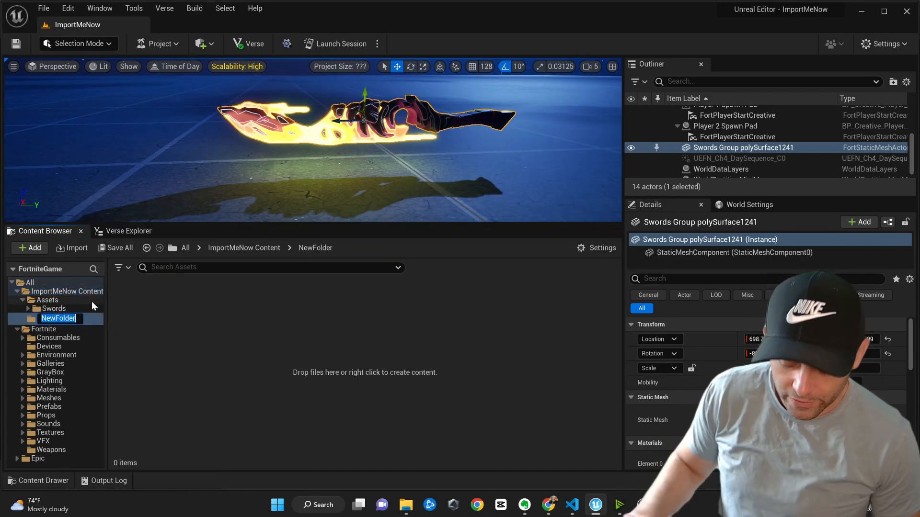
{"action": "type", "text": "Props"}
{"action": "key", "text": "Return"}
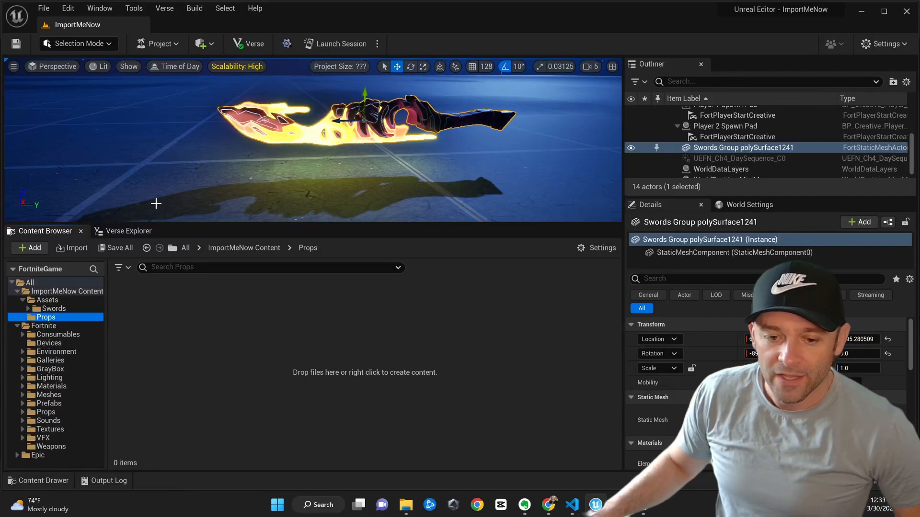
Step: Create a Blueprint Class in the Props folder with Building Prop as parent and name it LavaSword
{"action": "right_click", "coordinate": [326, 344]}
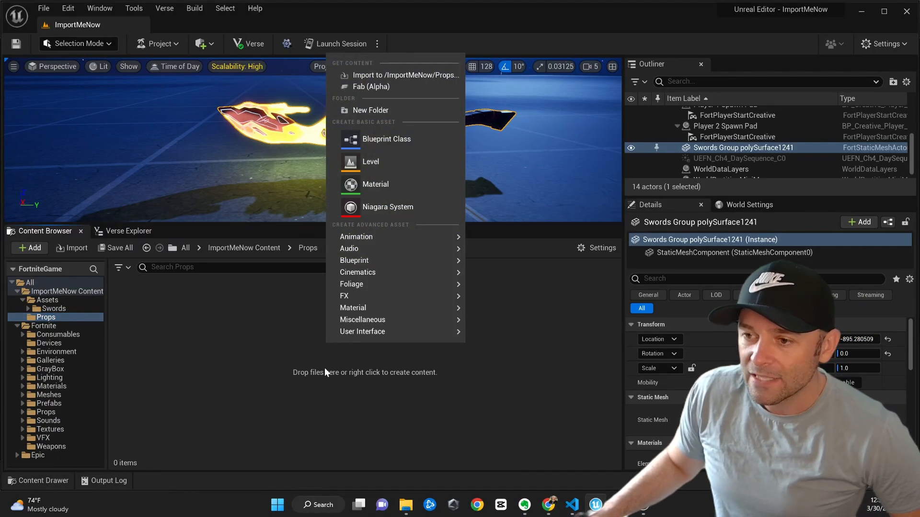
{"action": "left_click", "coordinate": [381, 144]}
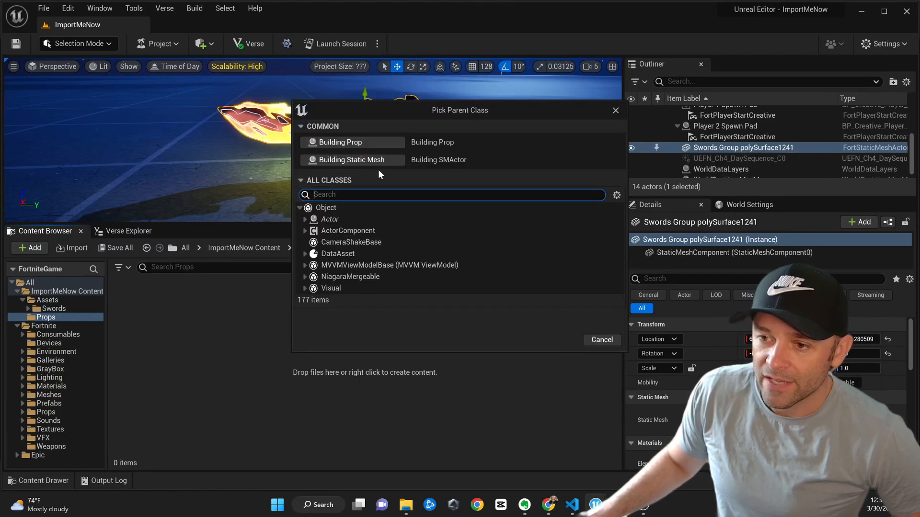
{"action": "left_click", "coordinate": [357, 145]}
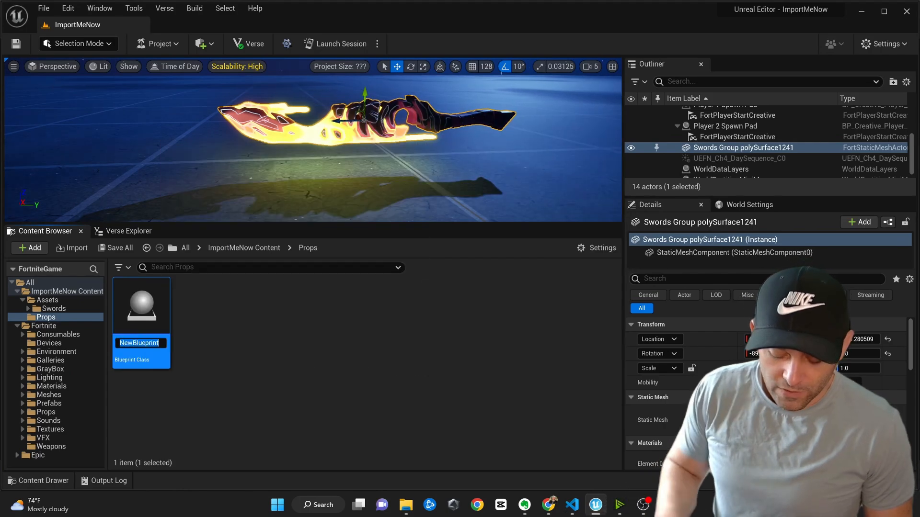
{"action": "type", "text": "LavaSword"}
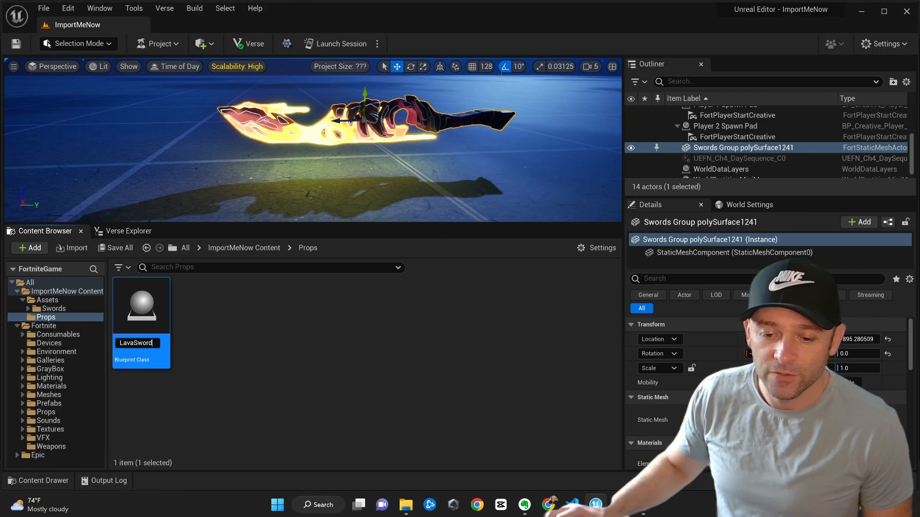
{"action": "key", "text": "Return"}
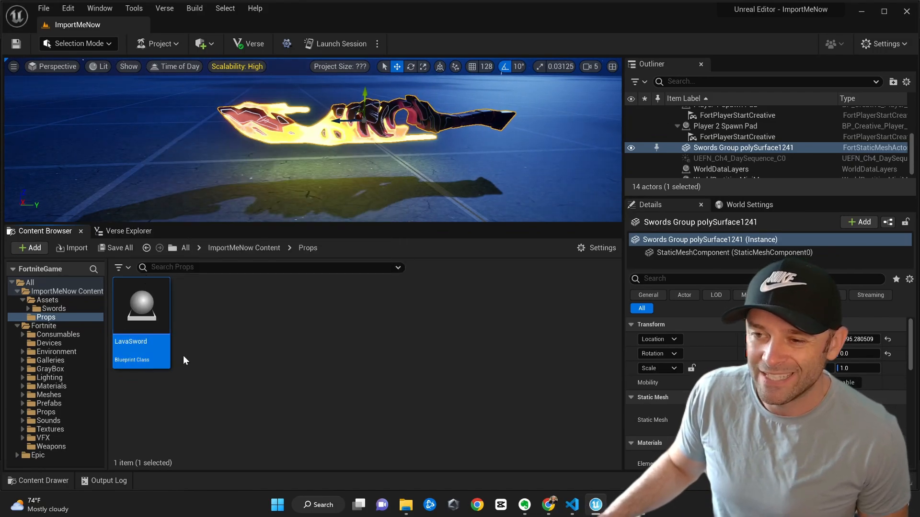
Step: Open the LavaSword blueprint, widen its window and select its Static Mesh Component
{"action": "left_click_drag", "start_coordinate": [310, 229], "coordinate": [300, 275]}
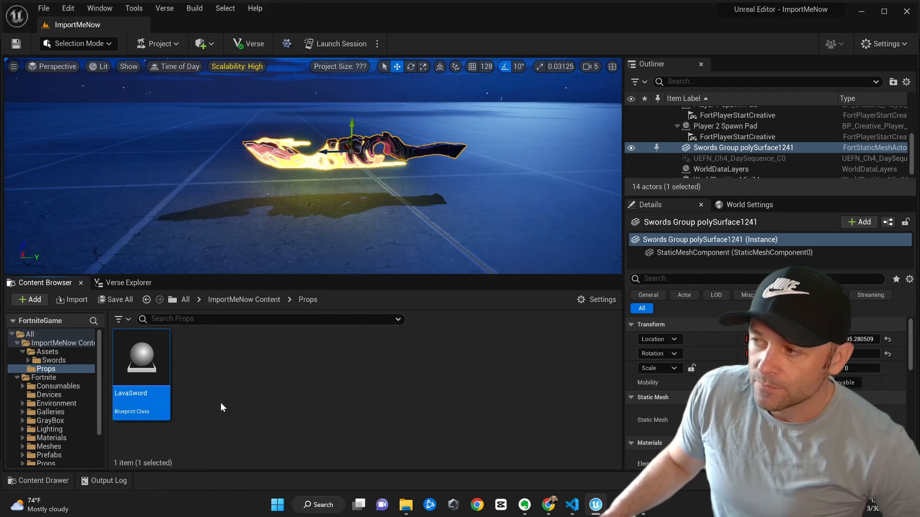
{"action": "mouse_move", "coordinate": [149, 362]}
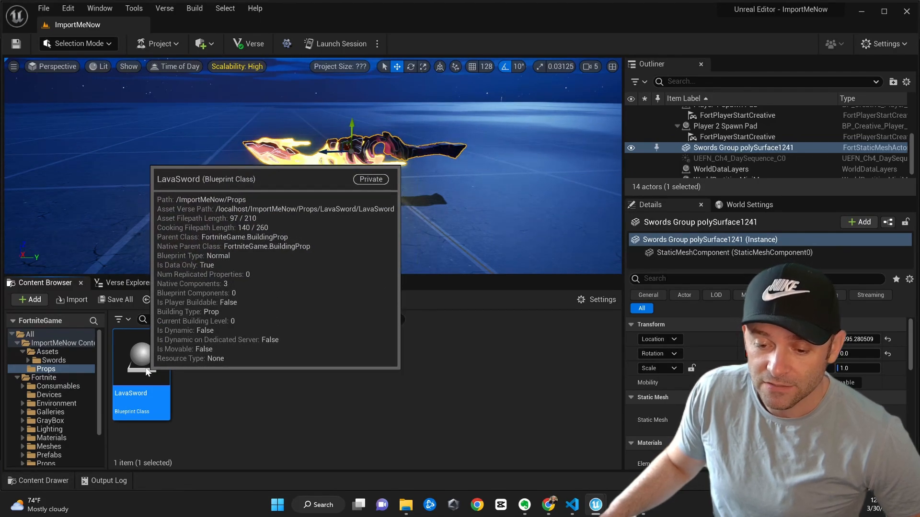
{"action": "double_click", "coordinate": [146, 370]}
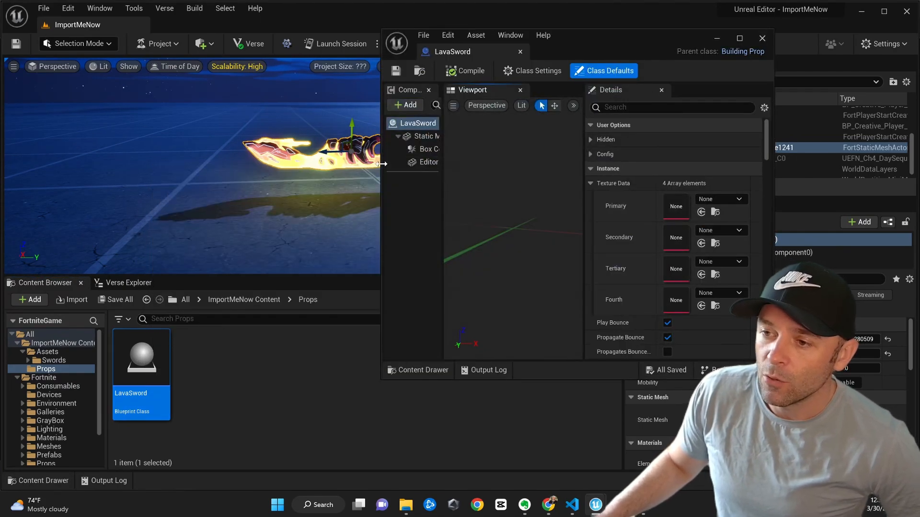
{"action": "left_click_drag", "start_coordinate": [381, 164], "coordinate": [103, 192]}
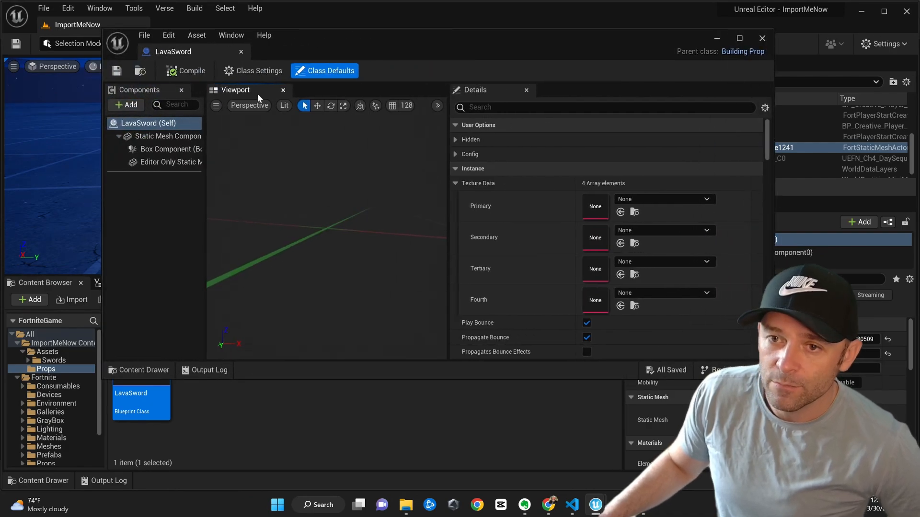
{"action": "left_click_drag", "start_coordinate": [322, 41], "coordinate": [432, 40]}
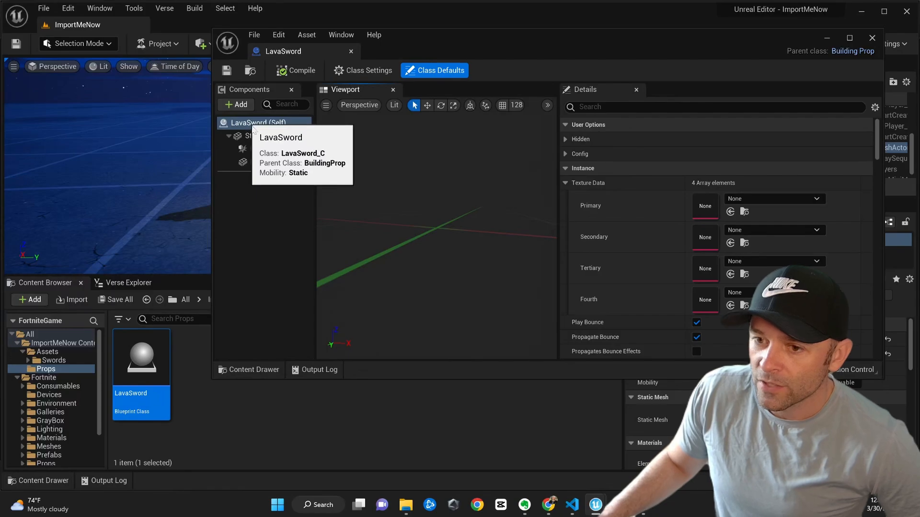
{"action": "left_click", "coordinate": [271, 137]}
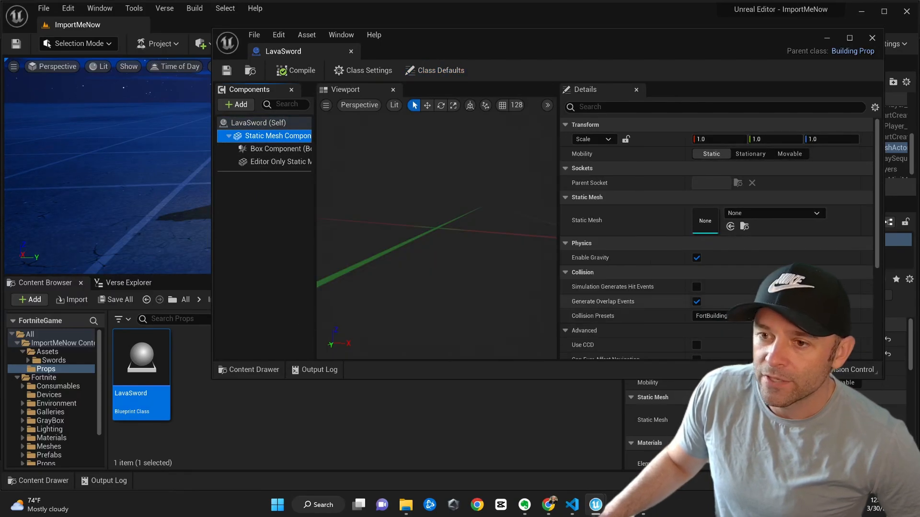
{"action": "mouse_move", "coordinate": [286, 143]}
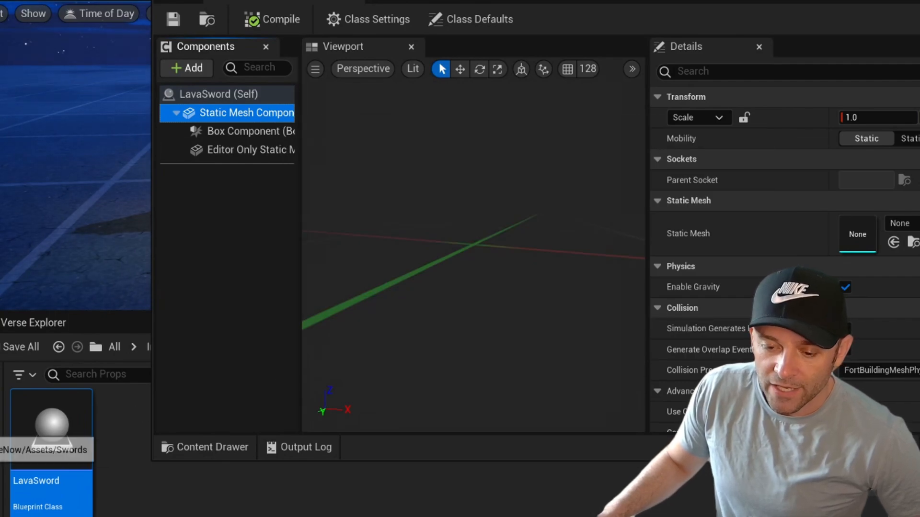
Step: Assign the Swords_Group_polySurface1241 mesh from the Swords folder to the component's Static Mesh property and review the component's remaining settings
{"action": "left_click", "coordinate": [1, 435]}
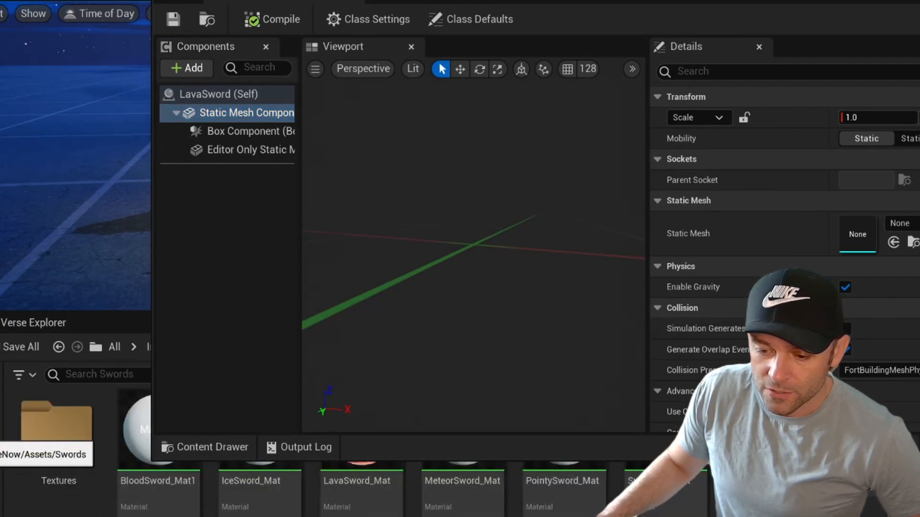
{"action": "scroll", "coordinate": [156, 498], "scroll_direction": "down", "scroll_amount": 2}
{"action": "scroll", "coordinate": [160, 491], "scroll_direction": "down", "scroll_amount": 1}
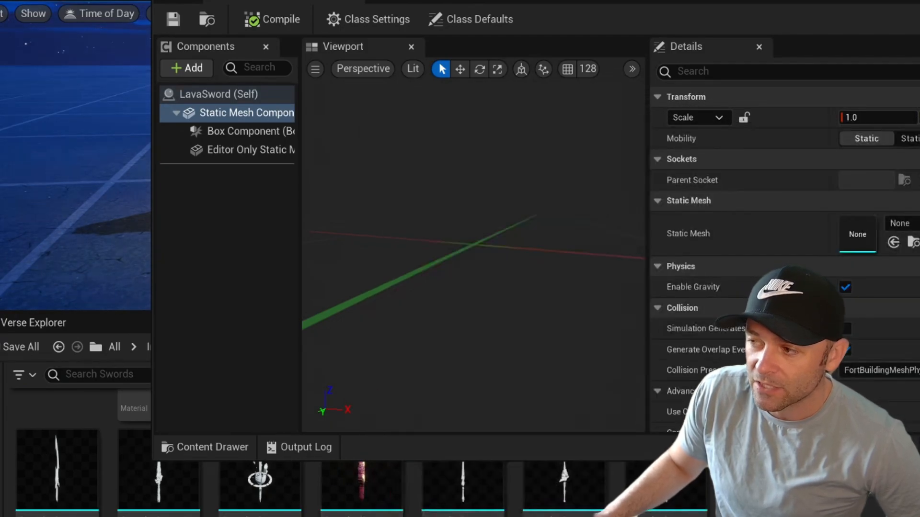
{"action": "left_click_drag", "start_coordinate": [361, 484], "coordinate": [860, 231]}
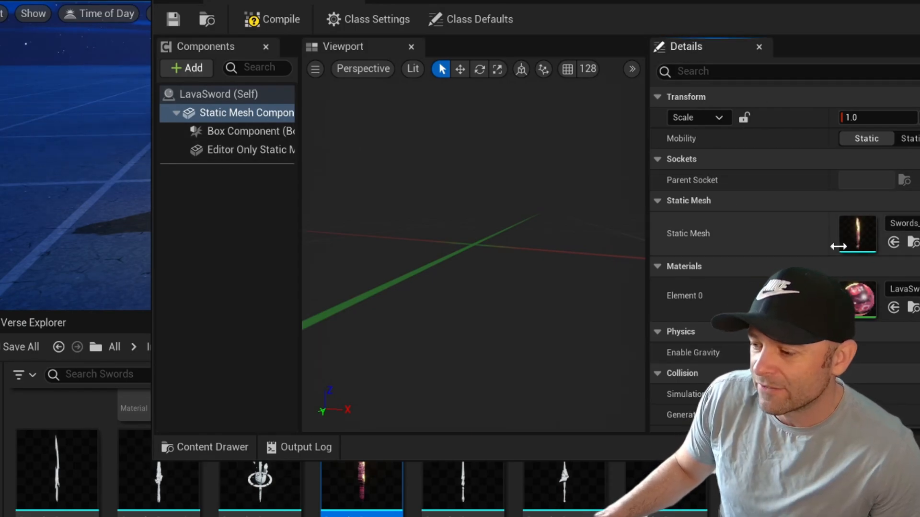
{"action": "scroll", "coordinate": [835, 244], "scroll_direction": "down", "scroll_amount": 3}
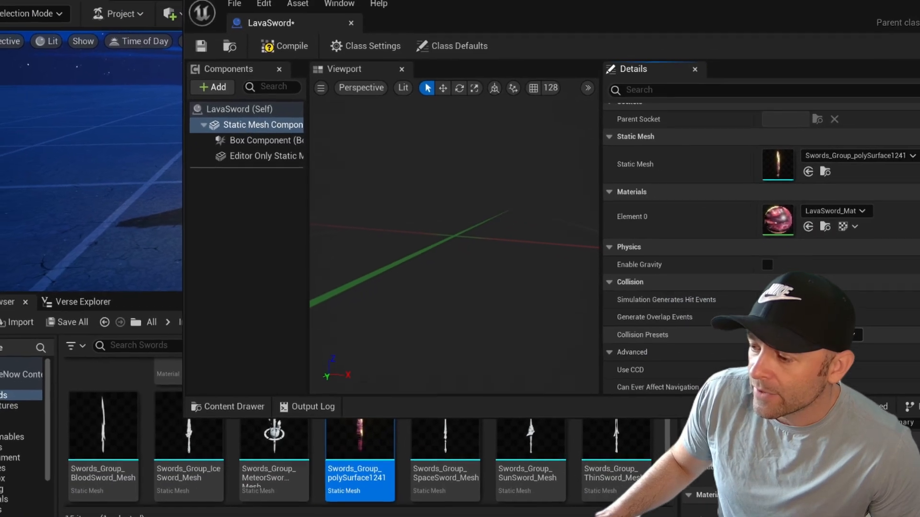
{"action": "scroll", "coordinate": [845, 360], "scroll_direction": "down", "scroll_amount": 3}
{"action": "scroll", "coordinate": [697, 309], "scroll_direction": "down", "scroll_amount": 3}
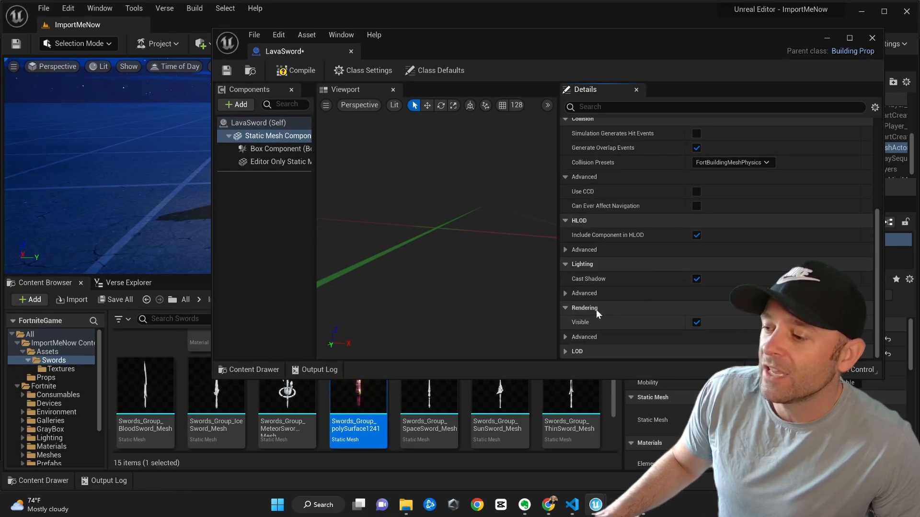
Step: Compile and save the LavaSword blueprint, then close its editor window
{"action": "scroll", "coordinate": [637, 266], "scroll_direction": "up", "scroll_amount": 9}
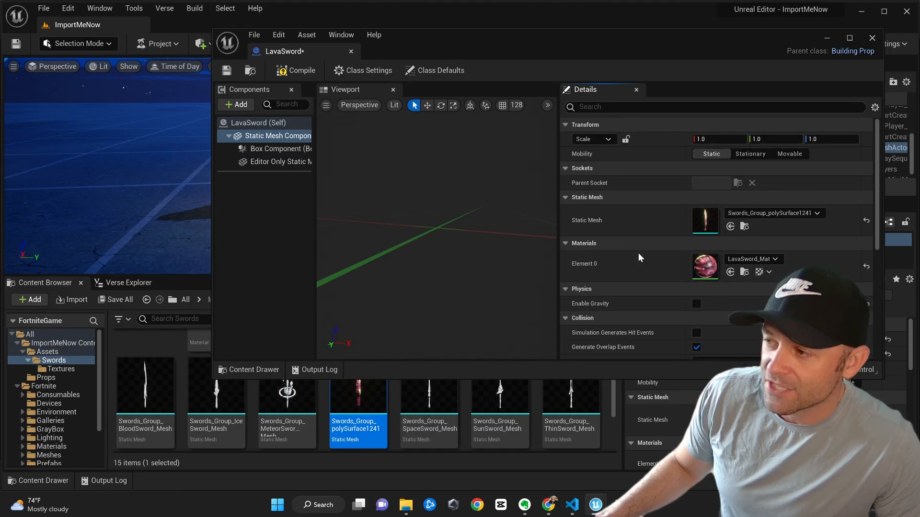
{"action": "left_click_drag", "start_coordinate": [431, 55], "coordinate": [348, 52]}
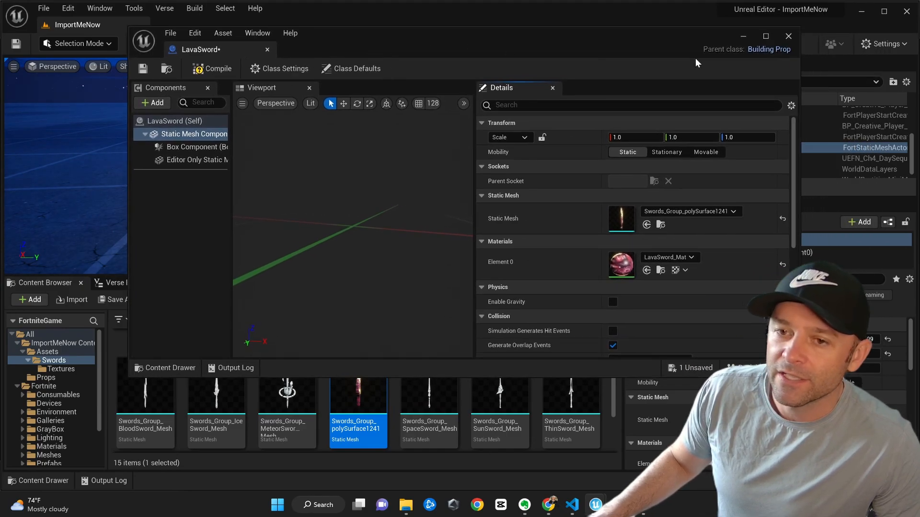
{"action": "left_click", "coordinate": [213, 68]}
{"action": "left_click", "coordinate": [143, 69]}
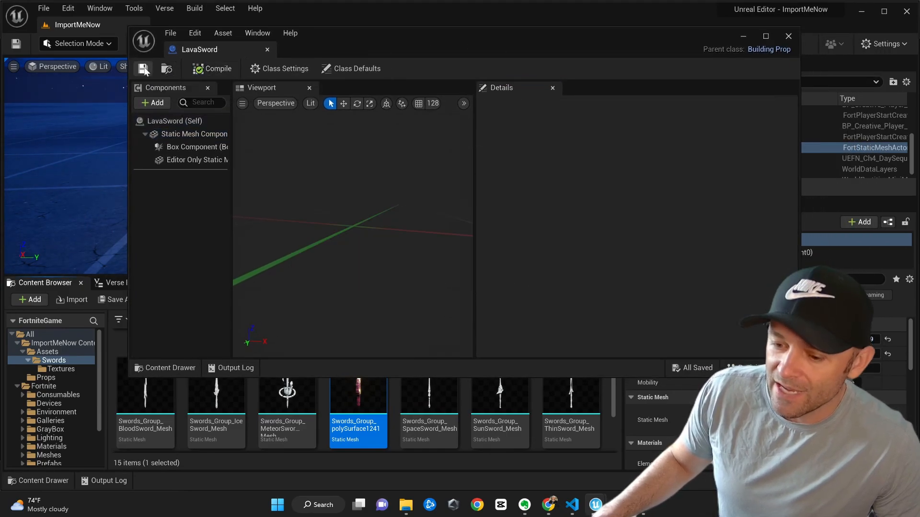
{"action": "left_click", "coordinate": [788, 37]}
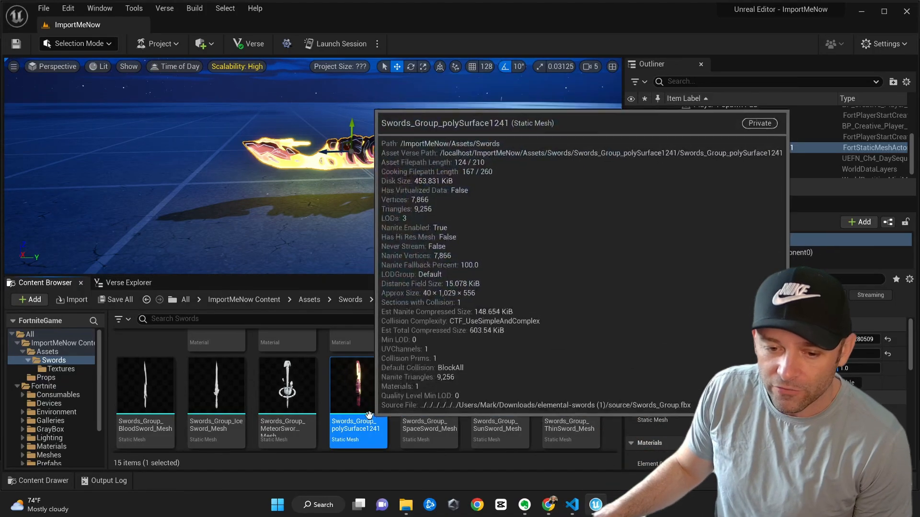
Step: Collapse the Swords folder in the content tree and open the Props folder
{"action": "left_click", "coordinate": [44, 352]}
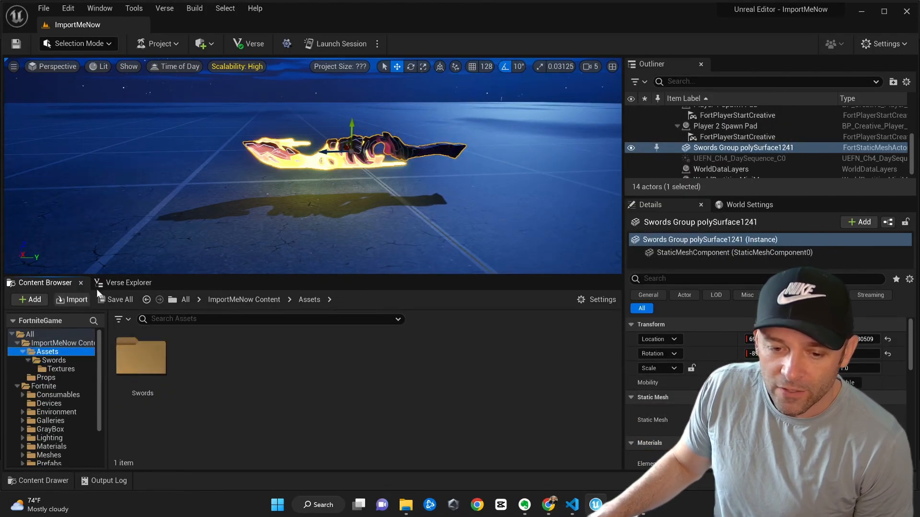
{"action": "left_click", "coordinate": [52, 360]}
{"action": "left_click", "coordinate": [29, 360]}
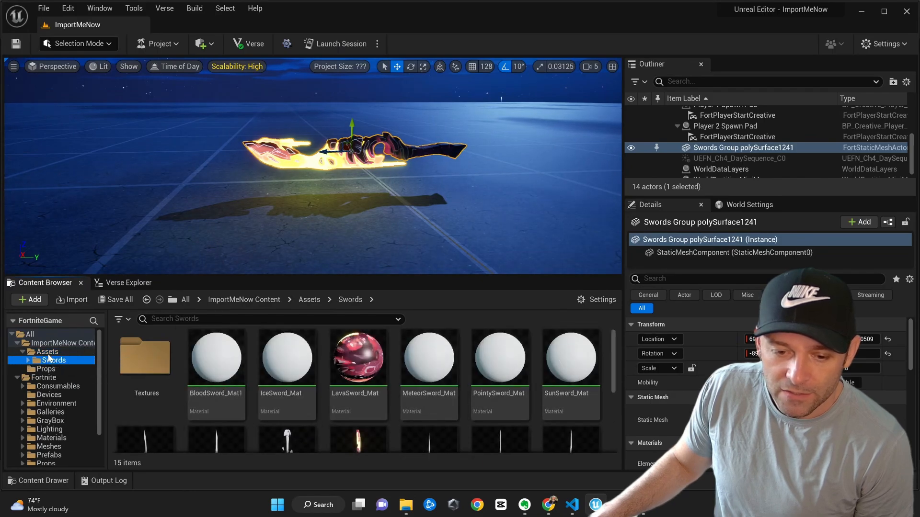
{"action": "left_click", "coordinate": [60, 343]}
{"action": "left_click", "coordinate": [53, 369]}
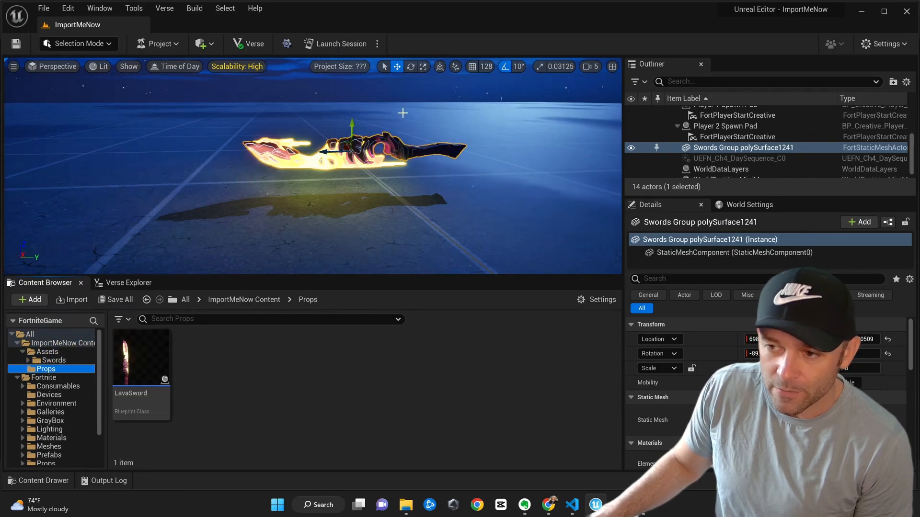
Step: Replace the loose sword mesh in the level by deleting it and placing the LavaSword blueprint from the Props folder
{"action": "left_click", "coordinate": [394, 149]}
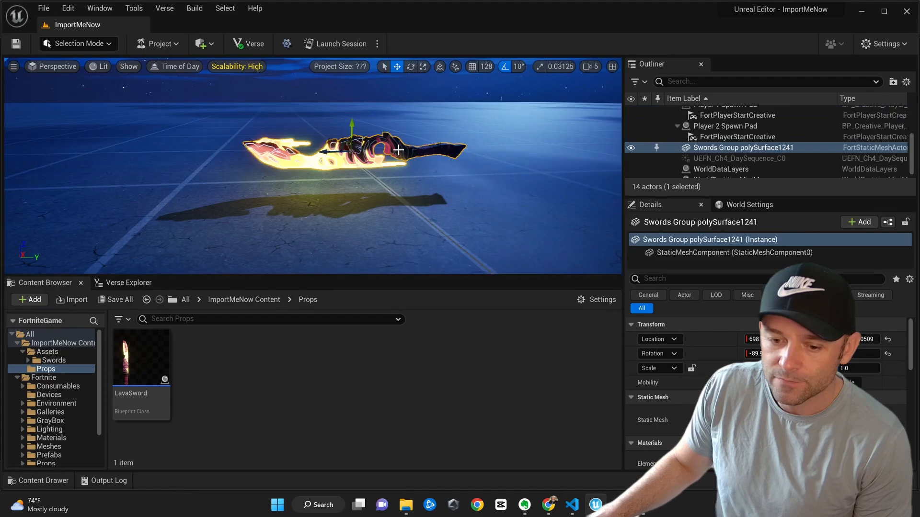
{"action": "key", "text": "Delete"}
{"action": "left_click_drag", "start_coordinate": [140, 361], "coordinate": [260, 178]}
{"action": "right_click_drag", "start_coordinate": [260, 177], "coordinate": [201, 190]}
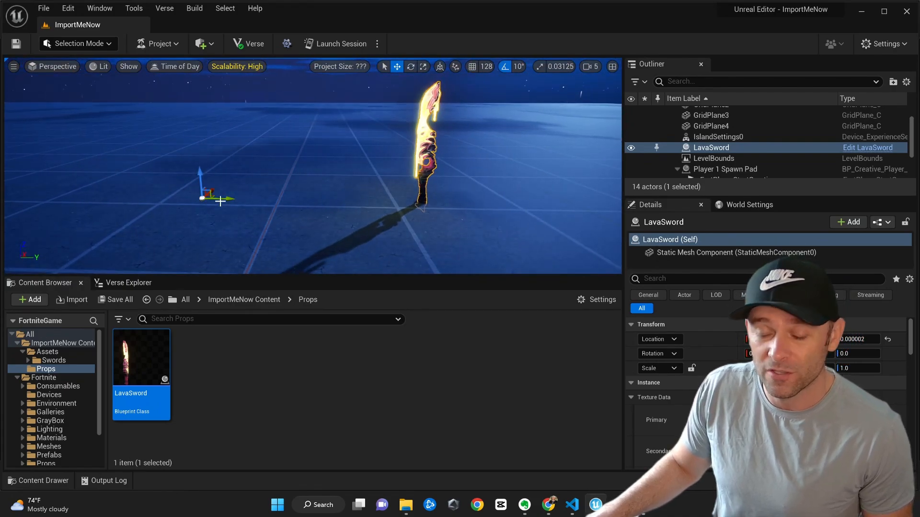
Step: Select the placed LavaSword and set its pivot onto the middle of the sword using the actor's pivot options
{"action": "right_click", "coordinate": [250, 223]}
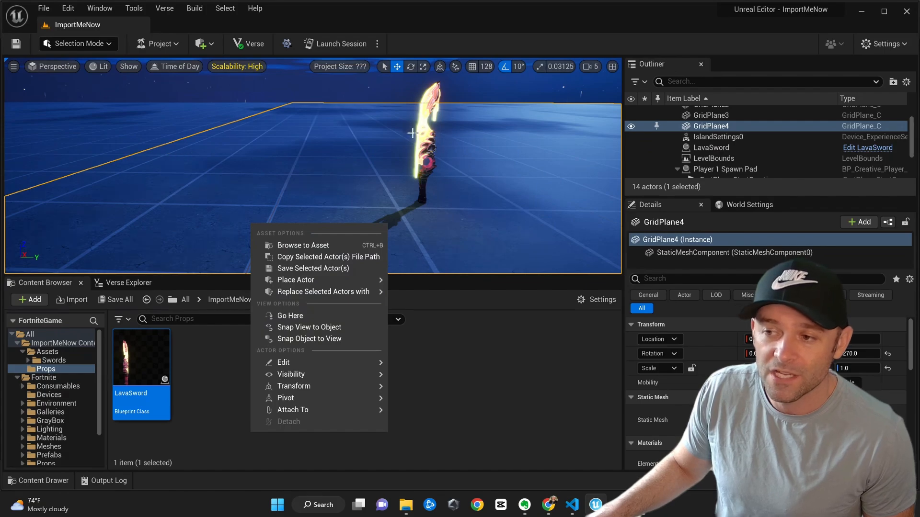
{"action": "left_click", "coordinate": [427, 136]}
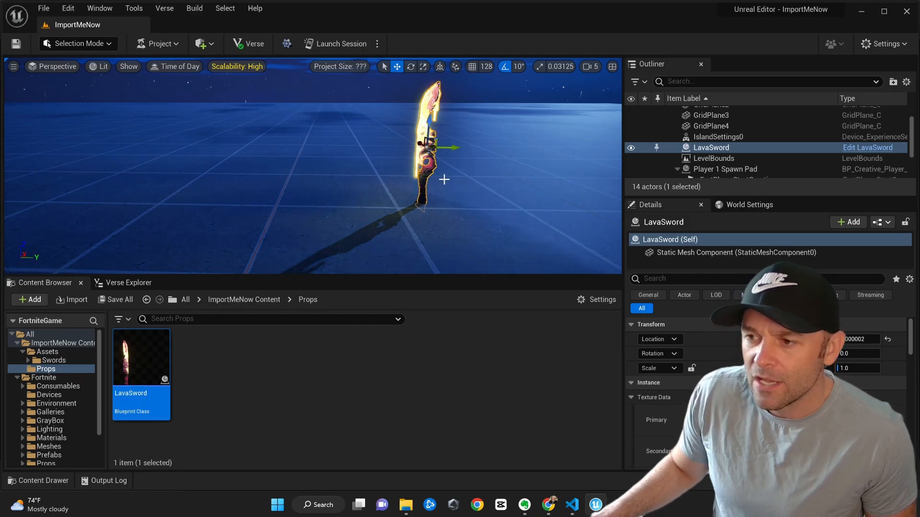
{"action": "right_click", "coordinate": [429, 148]}
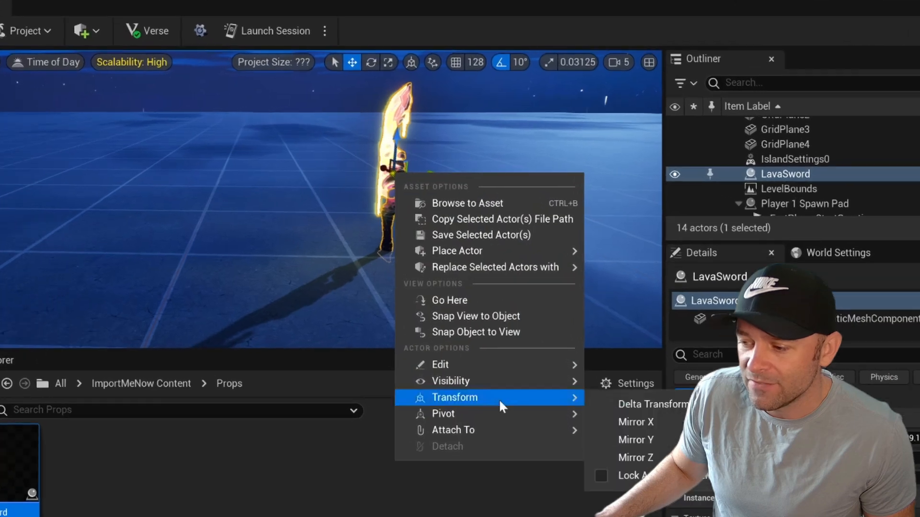
{"action": "mouse_move", "coordinate": [496, 326]}
{"action": "left_click", "coordinate": [666, 472]}
Step: Rotate the upright LavaSword about its new pivot until it lies horizontally above the ground
{"action": "right_click_drag", "start_coordinate": [512, 269], "coordinate": [493, 254]}
{"action": "scroll", "coordinate": [314, 238], "scroll_direction": "down", "scroll_amount": 5}
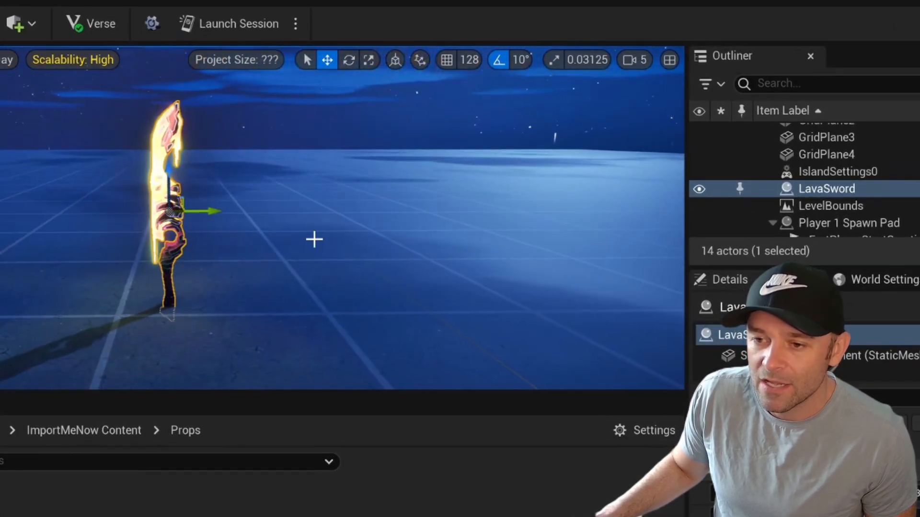
{"action": "key", "text": "q"}
{"action": "key", "text": "w"}
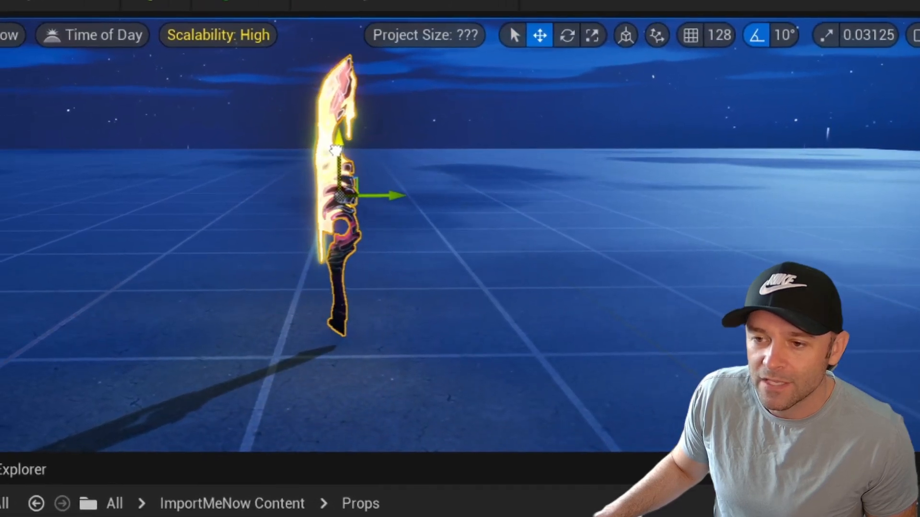
{"action": "key", "text": "e"}
{"action": "right_click_drag", "start_coordinate": [336, 150], "coordinate": [335, 137]}
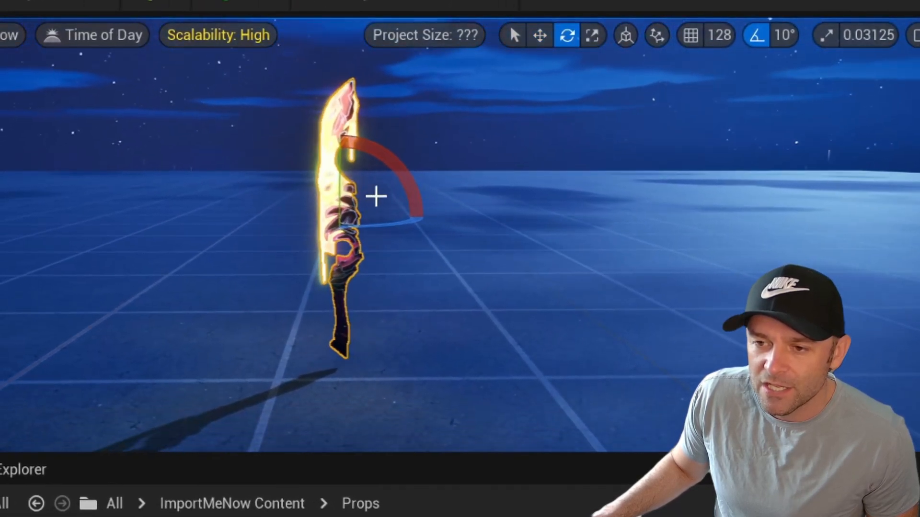
{"action": "left_click_drag", "start_coordinate": [378, 195], "coordinate": [340, 247]}
{"action": "right_click_drag", "start_coordinate": [340, 248], "coordinate": [364, 304]}
{"action": "key", "text": "w"}
{"action": "mouse_move", "coordinate": [378, 84]}
{"action": "right_mouse_down"}
{"action": "mouse_move", "coordinate": [350, 96]}
{"action": "mouse_move", "coordinate": [378, 84]}
{"action": "right_mouse_up"}
{"action": "left_click", "coordinate": [379, 83]}
{"action": "key", "text": "s"}
{"action": "right_click_drag", "start_coordinate": [508, 128], "coordinate": [500, 130]}
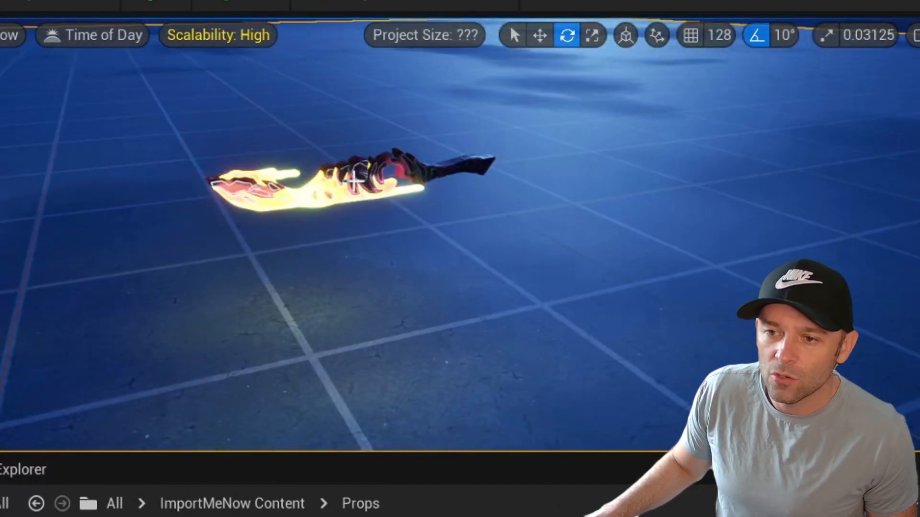
Step: Move the horizontal LavaSword down closer to the ground
{"action": "left_click", "coordinate": [353, 181]}
{"action": "key", "text": "w"}
{"action": "left_click_drag", "start_coordinate": [351, 136], "coordinate": [345, 198]}
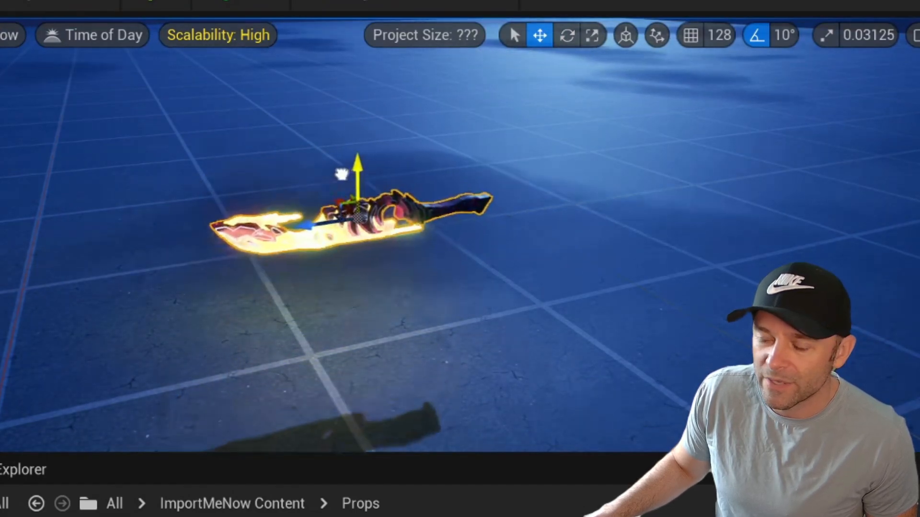
{"action": "right_click_drag", "start_coordinate": [341, 197], "coordinate": [317, 192]}
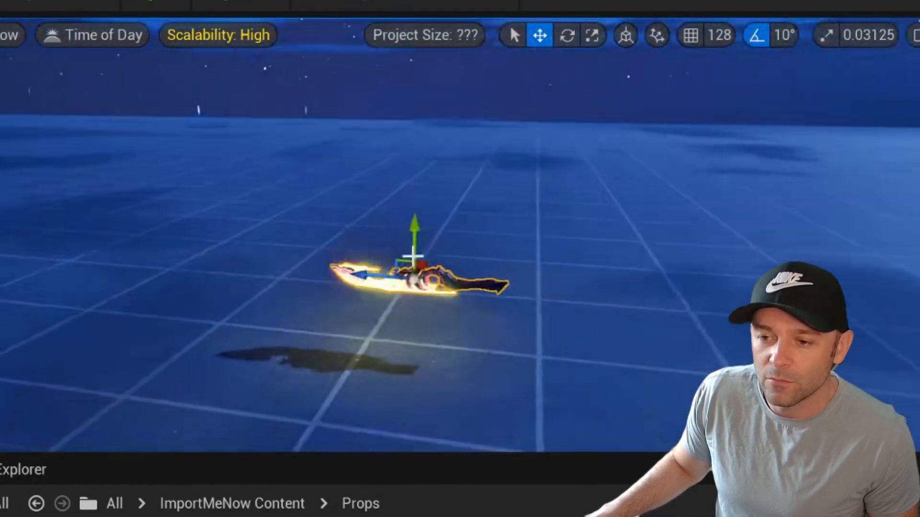
Step: Delete the LavaSword from the level and undo the deletion
{"action": "key", "text": "Delete"}
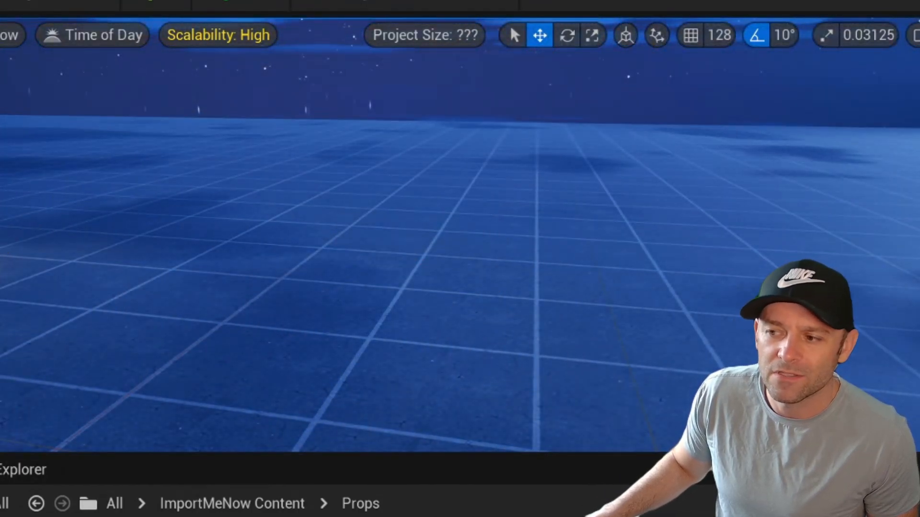
{"action": "key", "text": "ctrl+z"}
{"action": "mouse_move", "coordinate": [363, 278]}
{"action": "right_mouse_down"}
{"action": "mouse_move", "coordinate": [376, 298]}
{"action": "mouse_move", "coordinate": [379, 273]}
{"action": "mouse_move", "coordinate": [352, 268]}
{"action": "right_mouse_up"}
{"action": "scroll", "coordinate": [465, 113], "scroll_direction": "down", "scroll_amount": 5}
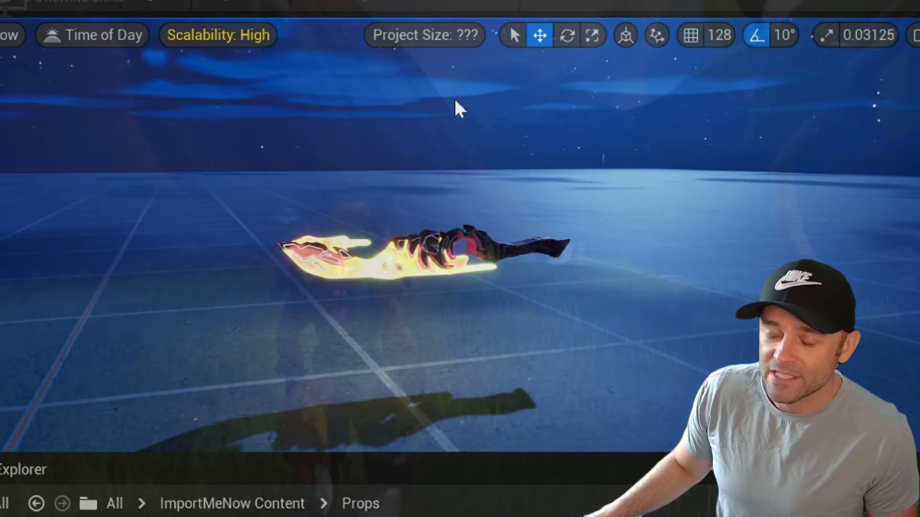